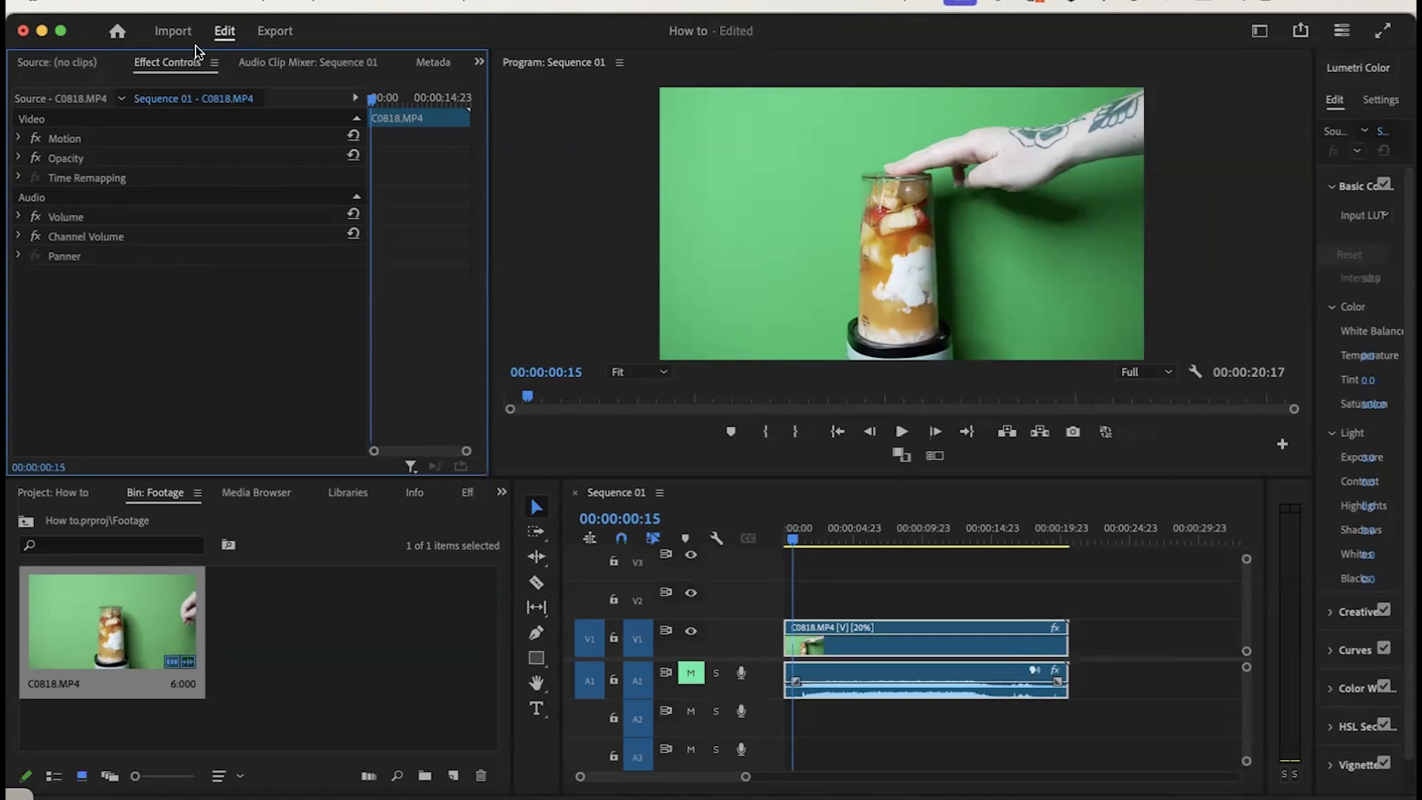
- Switch the workspace layout from Editing to Effects
{"action": "left_click", "coordinate": [839, 2]}
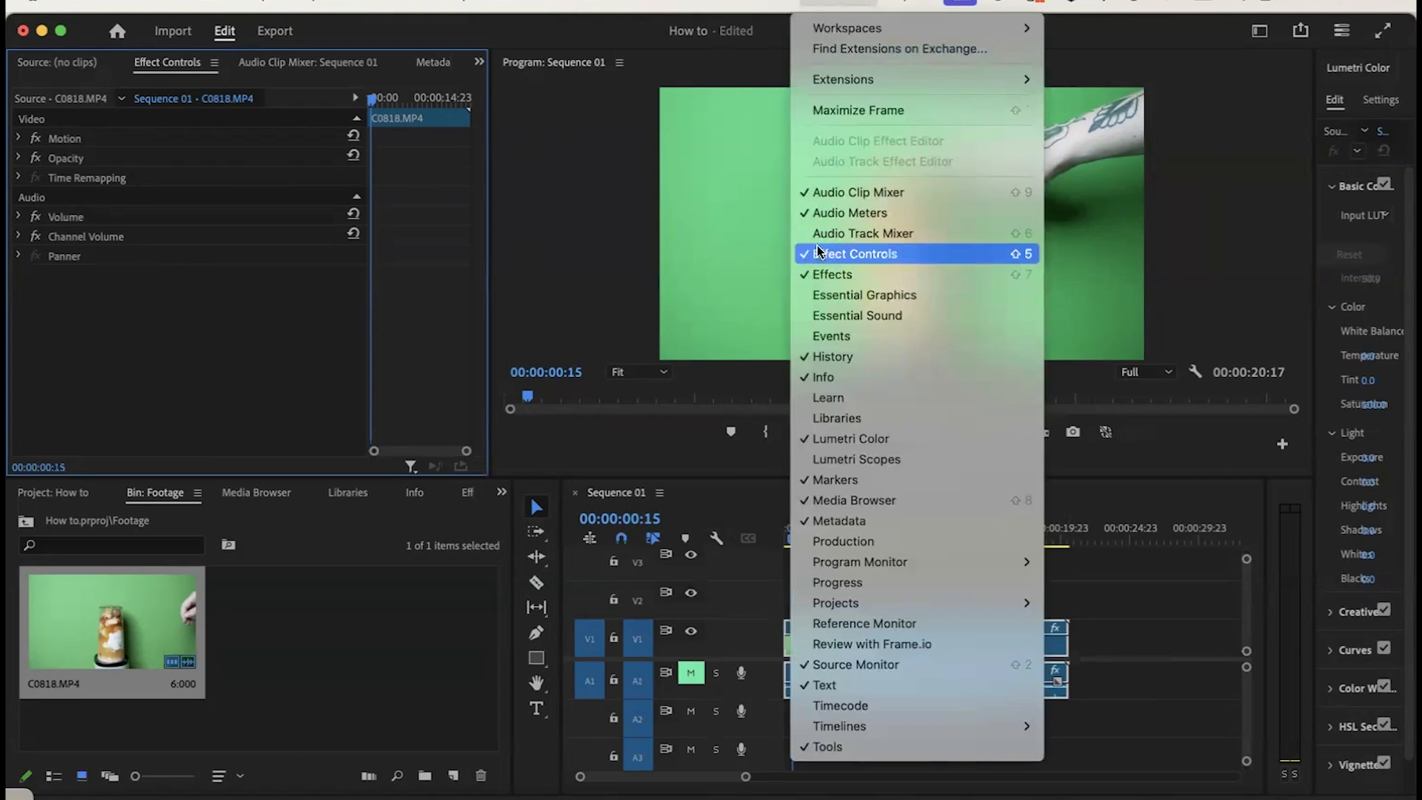
{"action": "left_click", "coordinate": [1285, 198]}
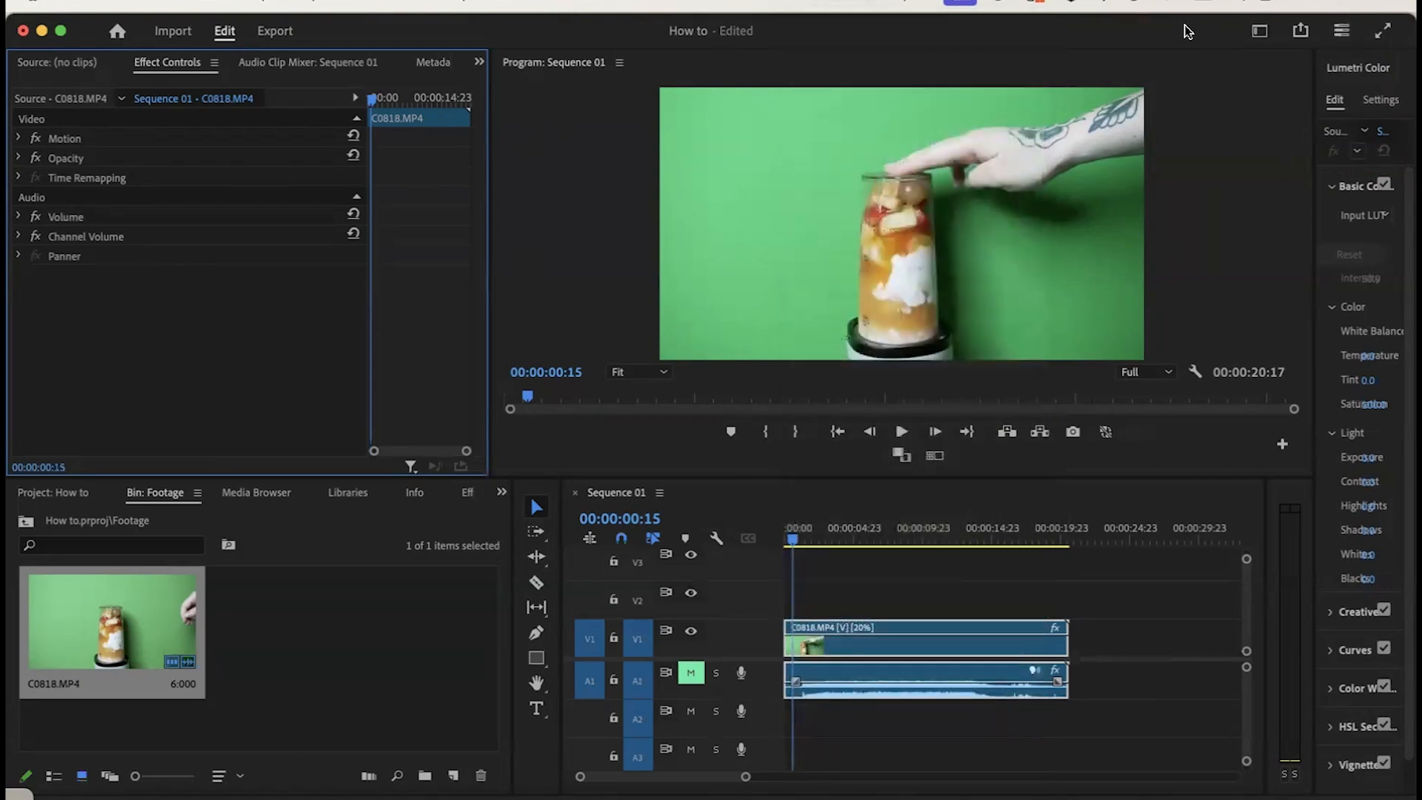
{"action": "left_click", "coordinate": [1270, 36]}
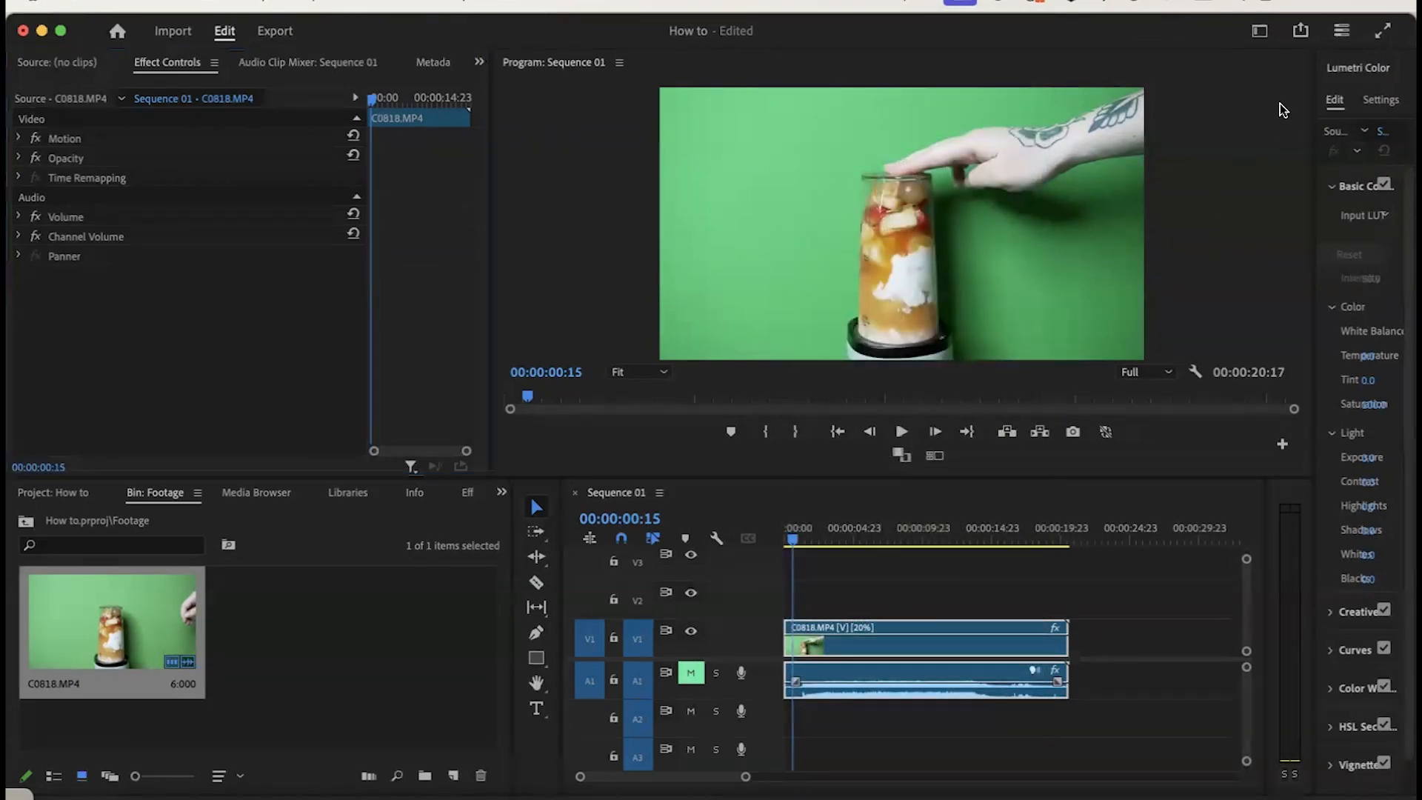
{"action": "left_click", "coordinate": [1260, 34]}
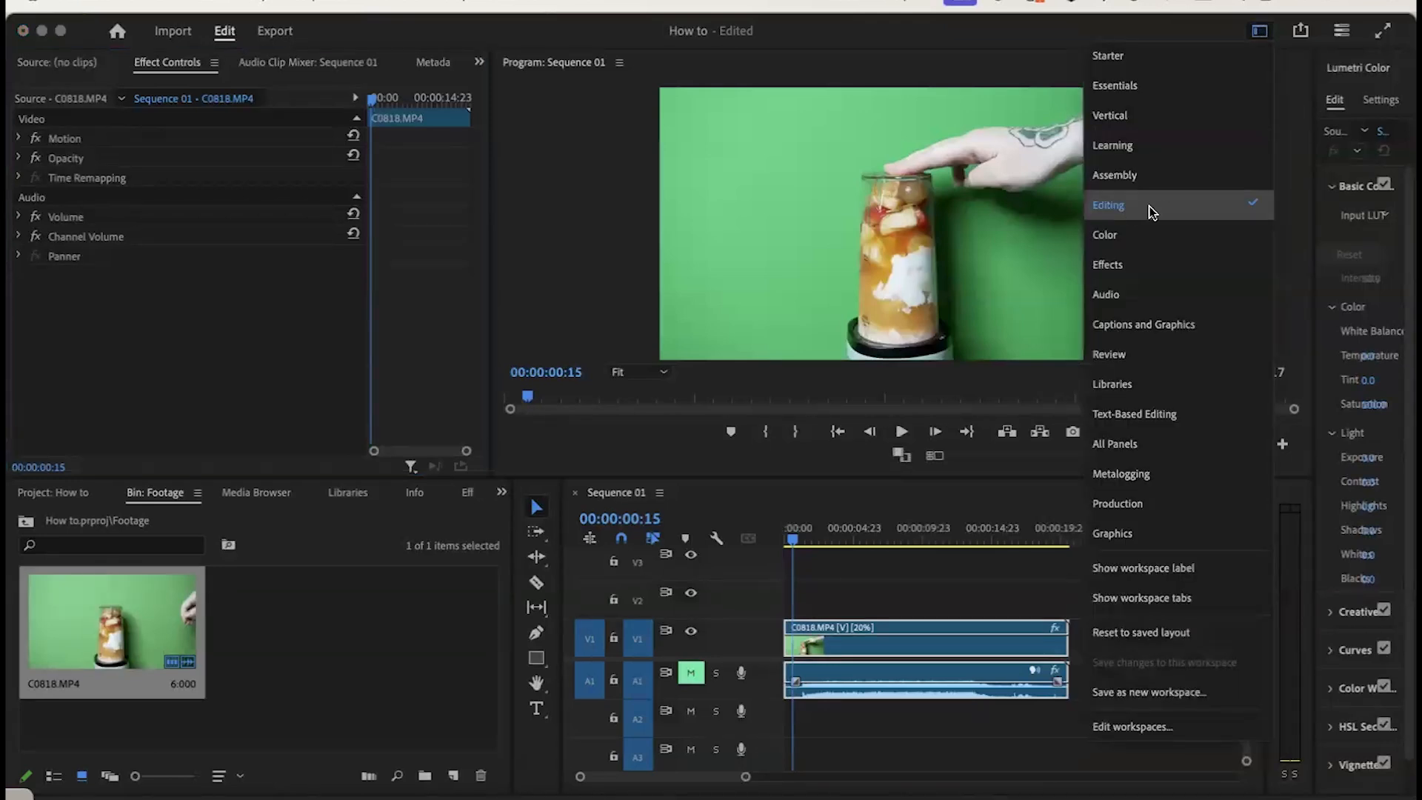
{"action": "left_click", "coordinate": [1131, 270]}
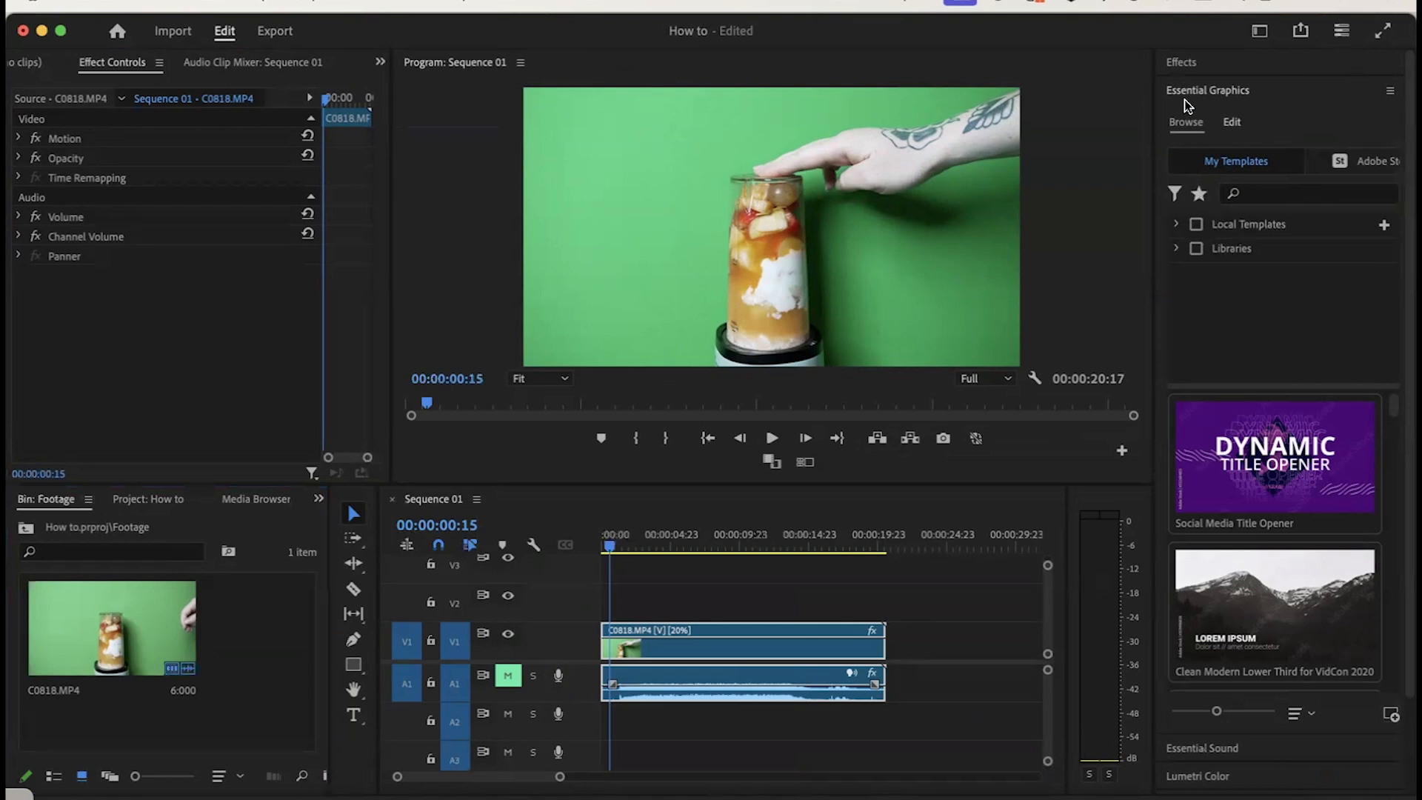
- Expand the Effects panel and widen the Effect Controls panel
{"action": "left_click", "coordinate": [1188, 64]}
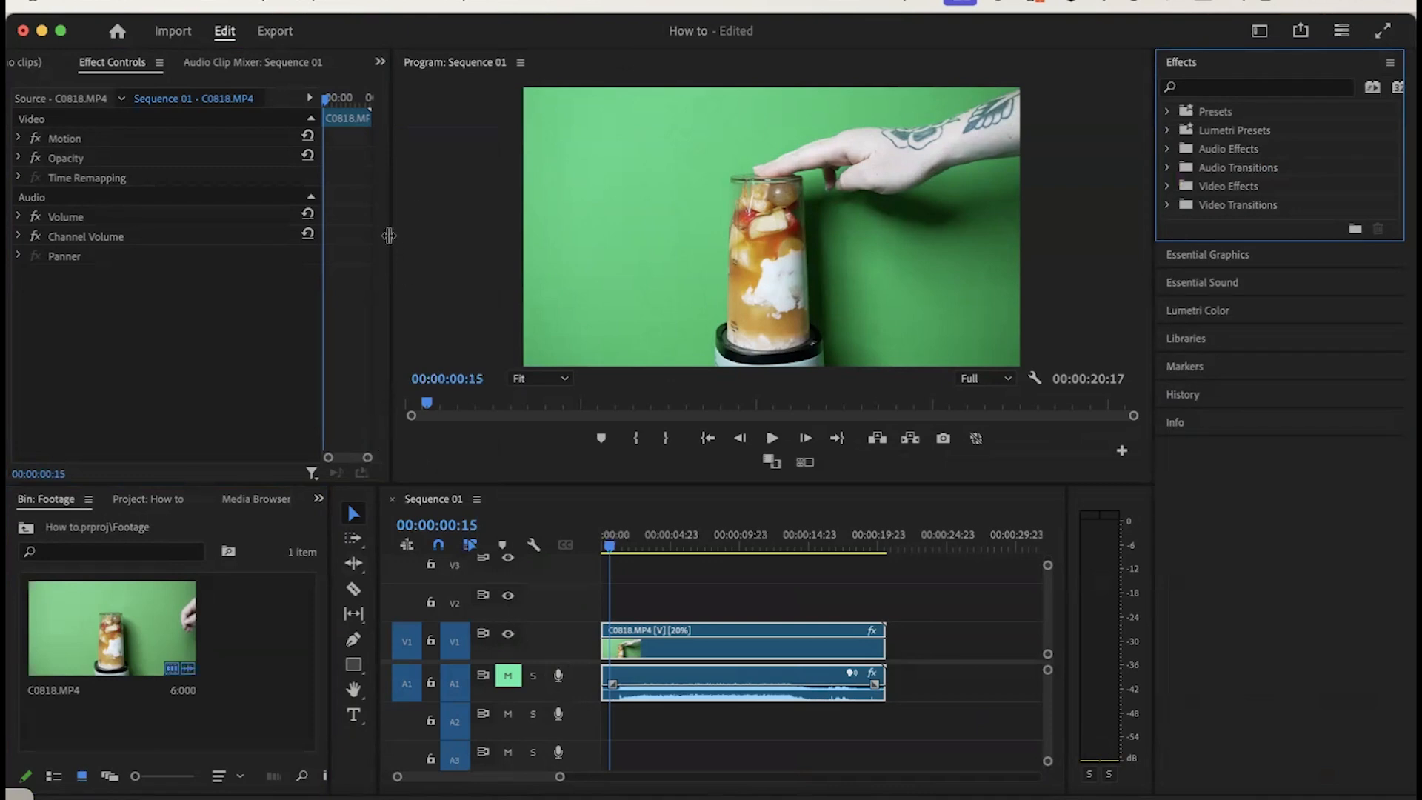
{"action": "left_click_drag", "start_coordinate": [389, 236], "coordinate": [484, 217]}
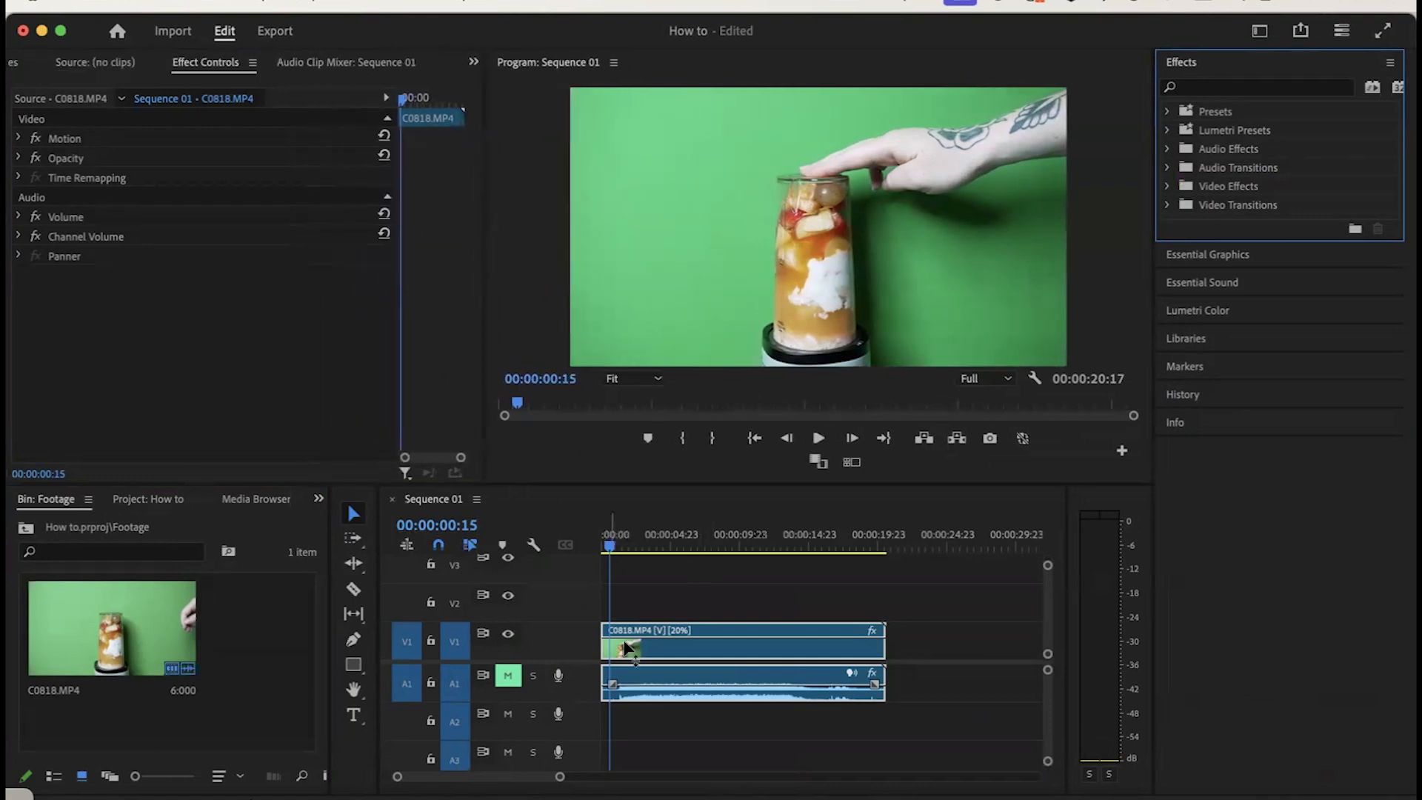
- Enlarge the A1 audio track and create a volume fade-in on C0818.MP4 with keyframes at 00:00:00:15 and 00:00:02:18, lowering the first one
{"action": "left_click_drag", "start_coordinate": [582, 701], "coordinate": [570, 775]}
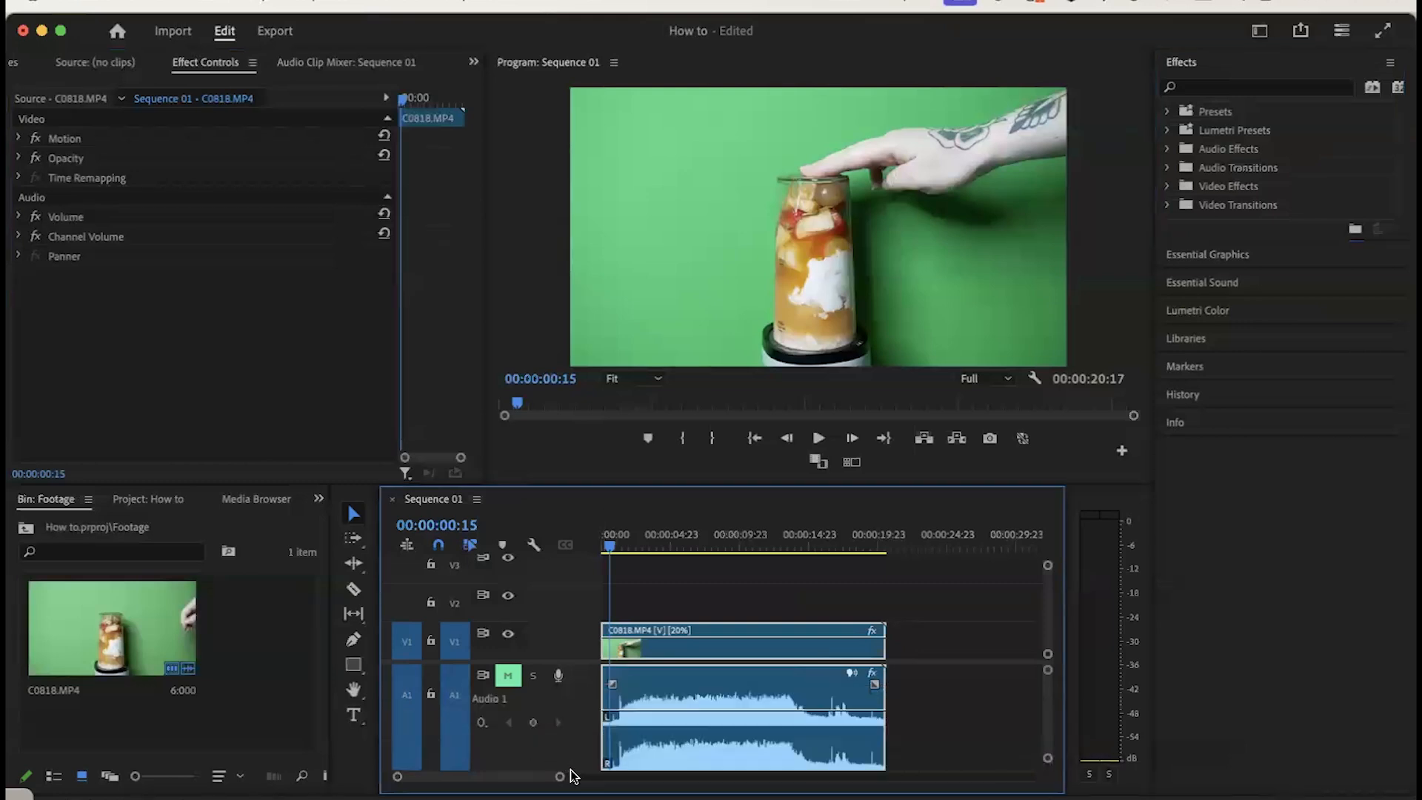
{"action": "left_click", "coordinate": [533, 722]}
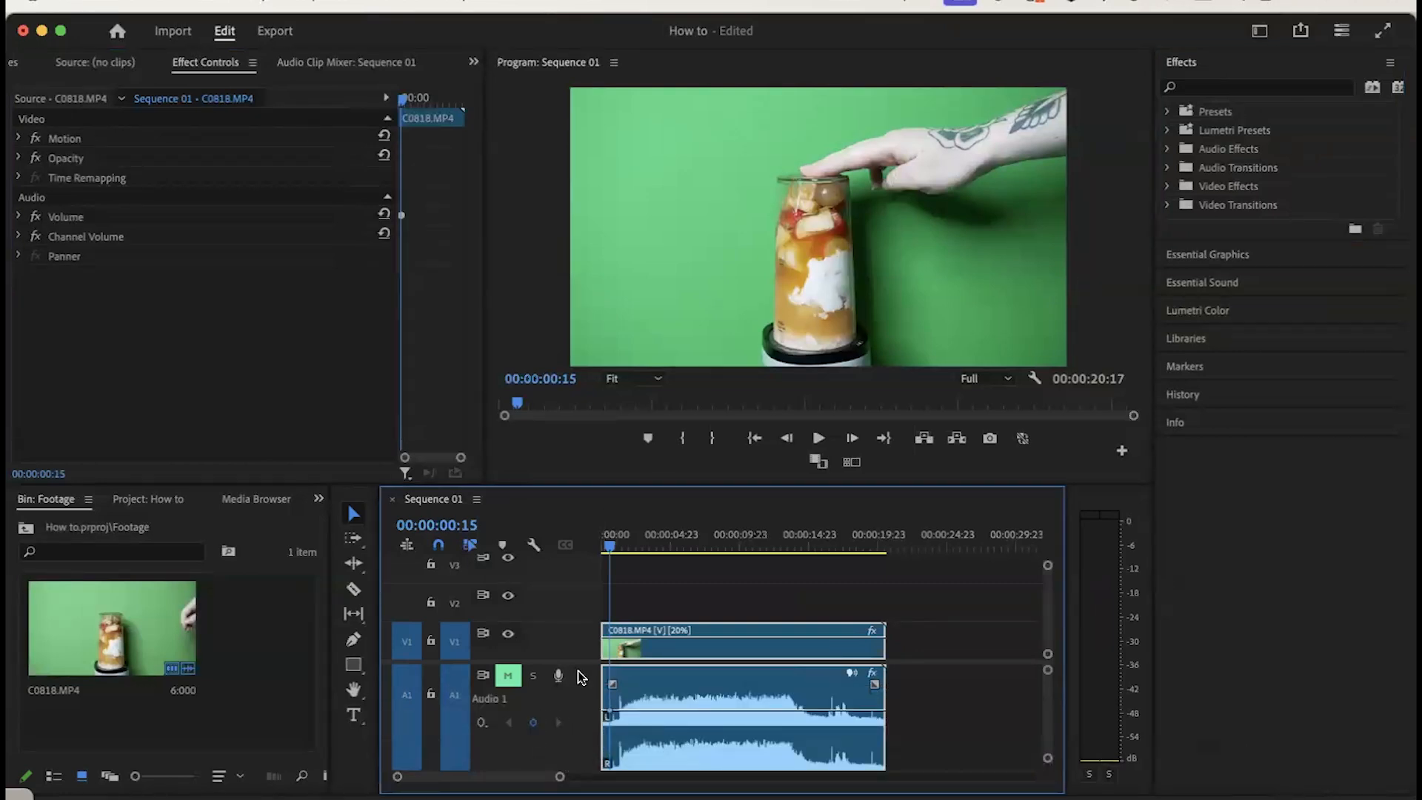
{"action": "left_click", "coordinate": [639, 548]}
{"action": "left_click", "coordinate": [533, 722]}
{"action": "left_click_drag", "start_coordinate": [609, 711], "coordinate": [586, 784]}
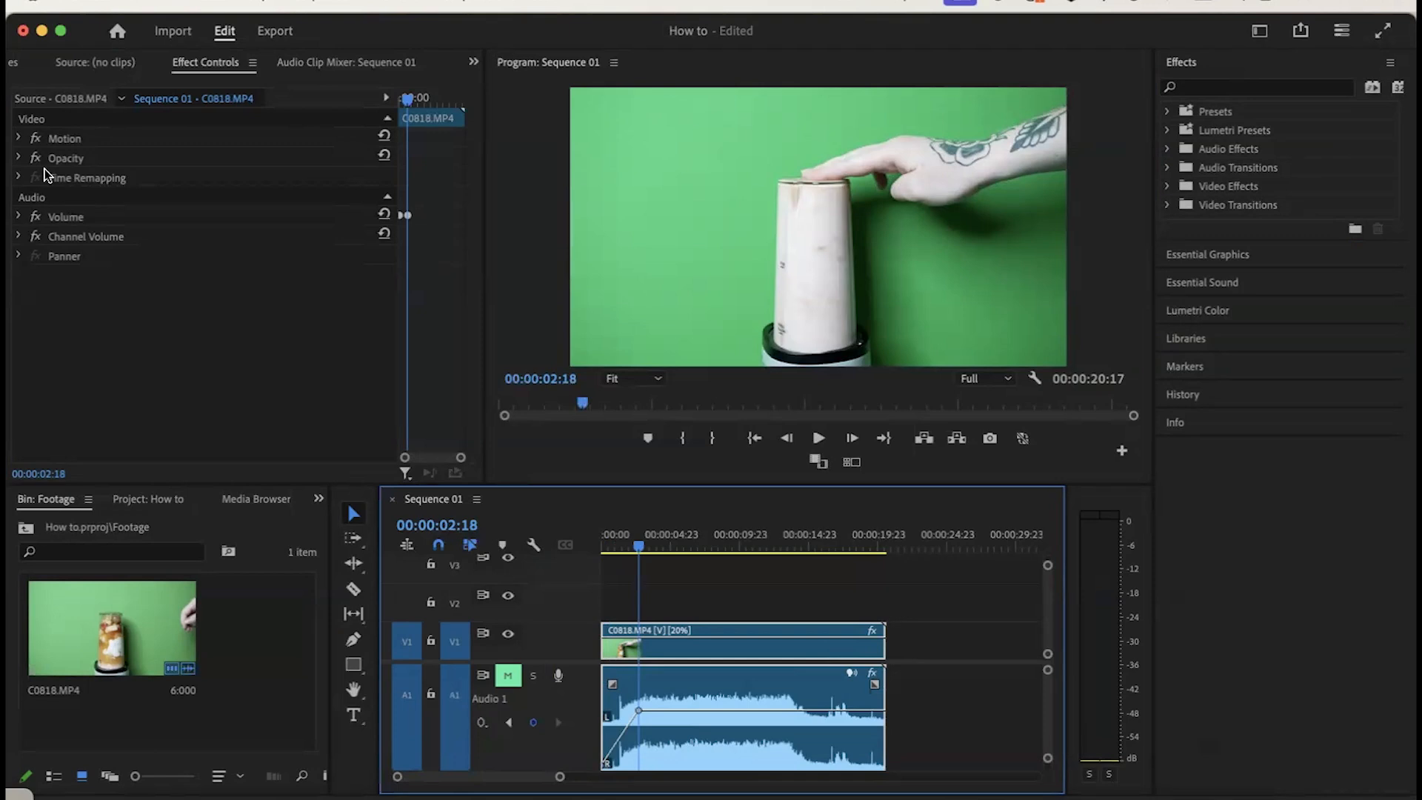
{"action": "right_click", "coordinate": [705, 642]}
{"action": "scroll", "coordinate": [792, 718], "scroll_direction": "down", "scroll_amount": 5}
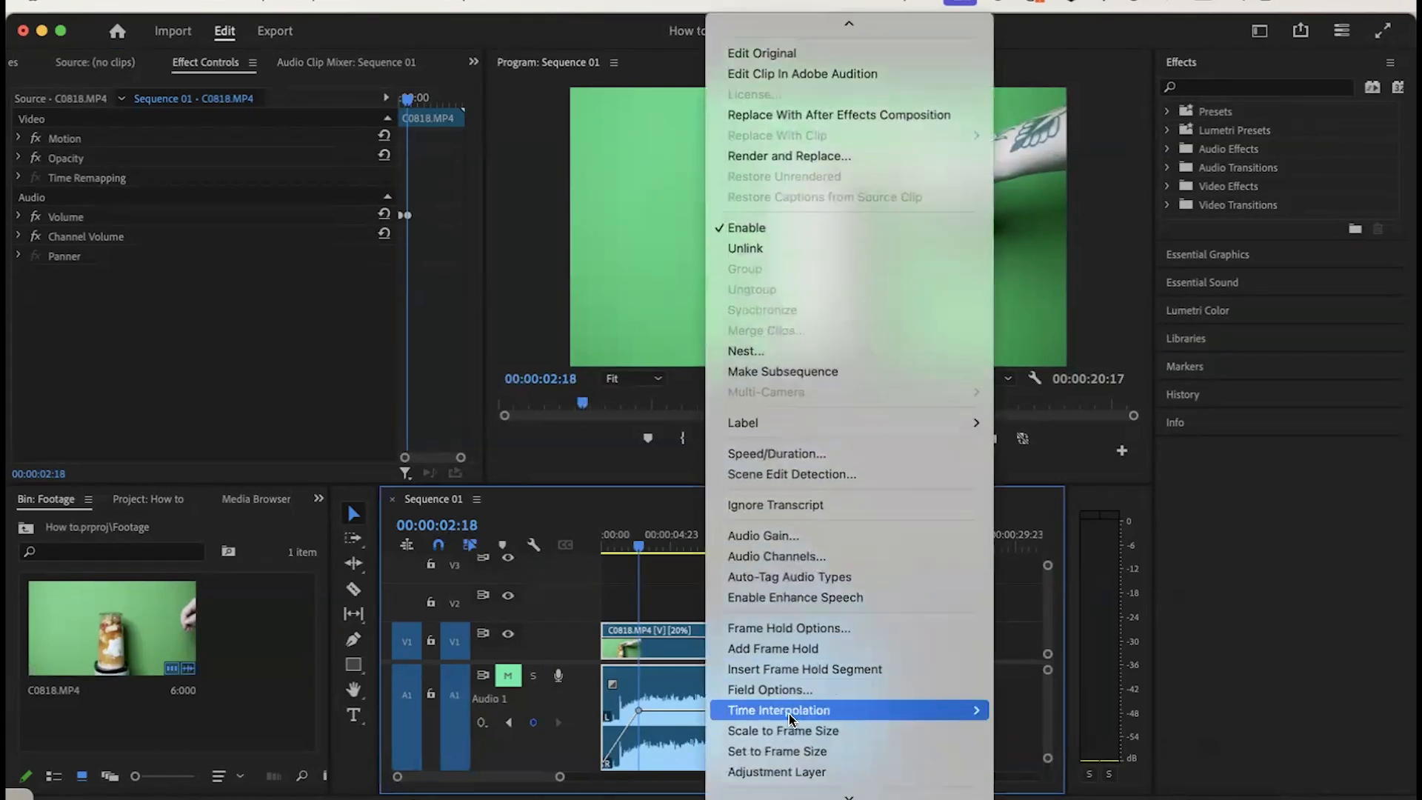
{"action": "left_click", "coordinate": [508, 450]}
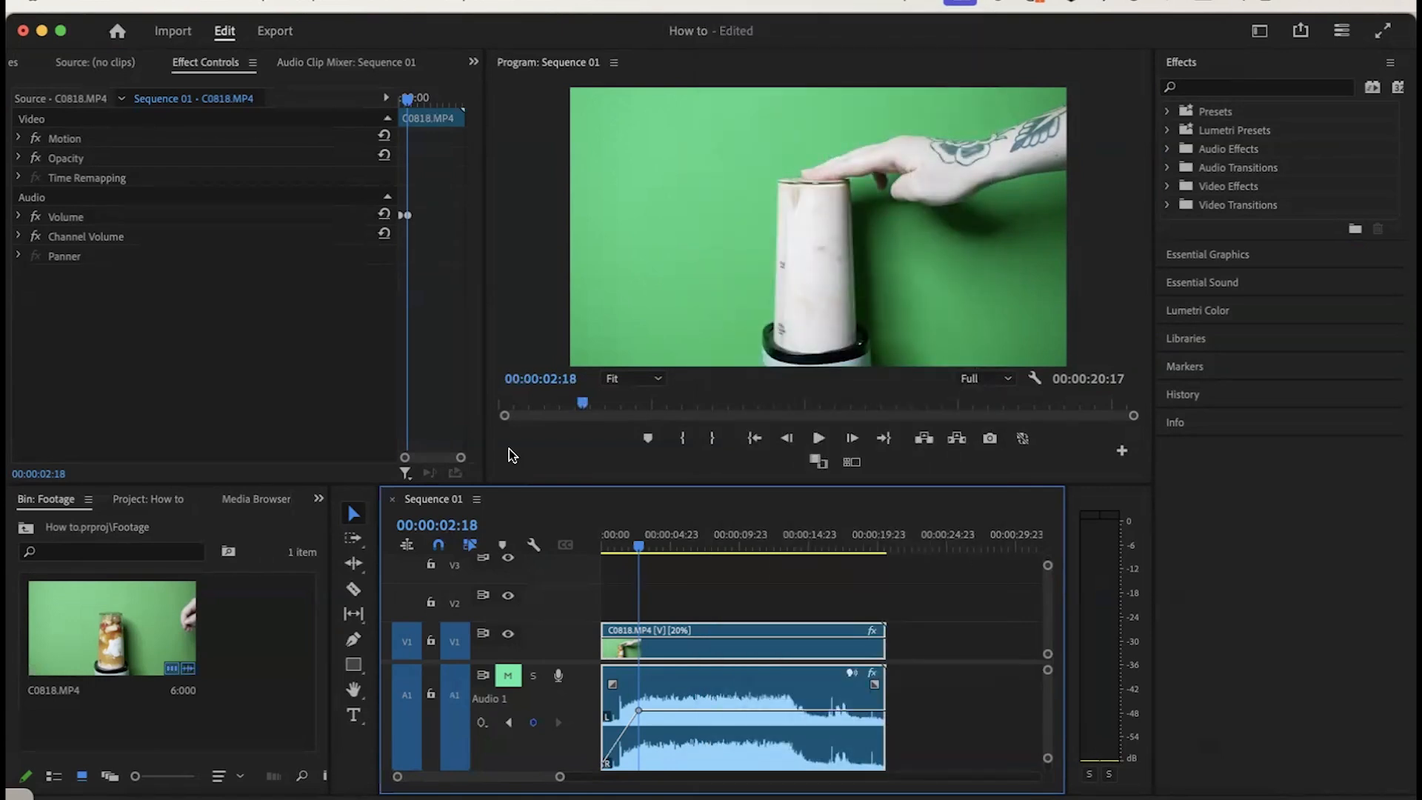
- Expand the Motion and Opacity properties of the C0818.MP4 clip
{"action": "left_click", "coordinate": [18, 138]}
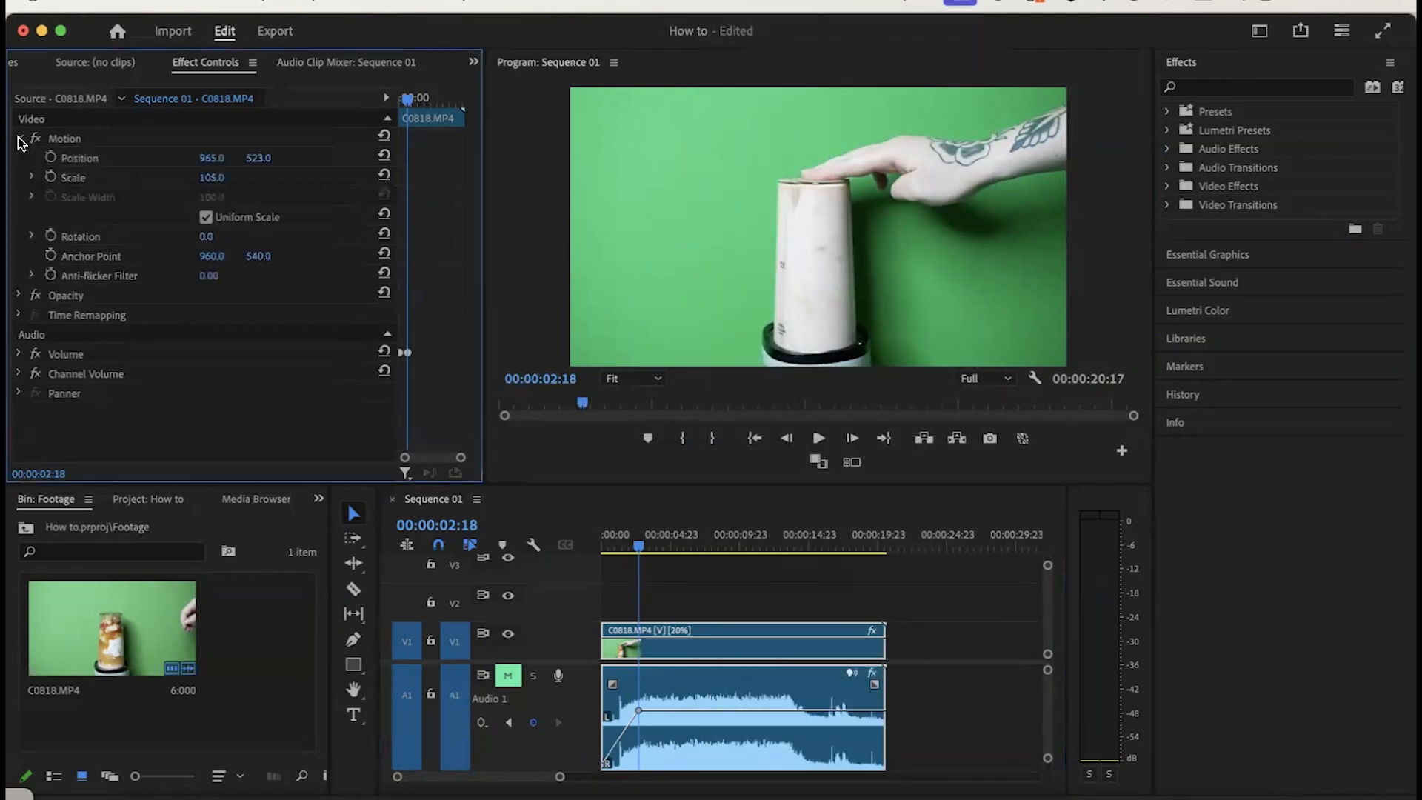
{"action": "left_click", "coordinate": [17, 295]}
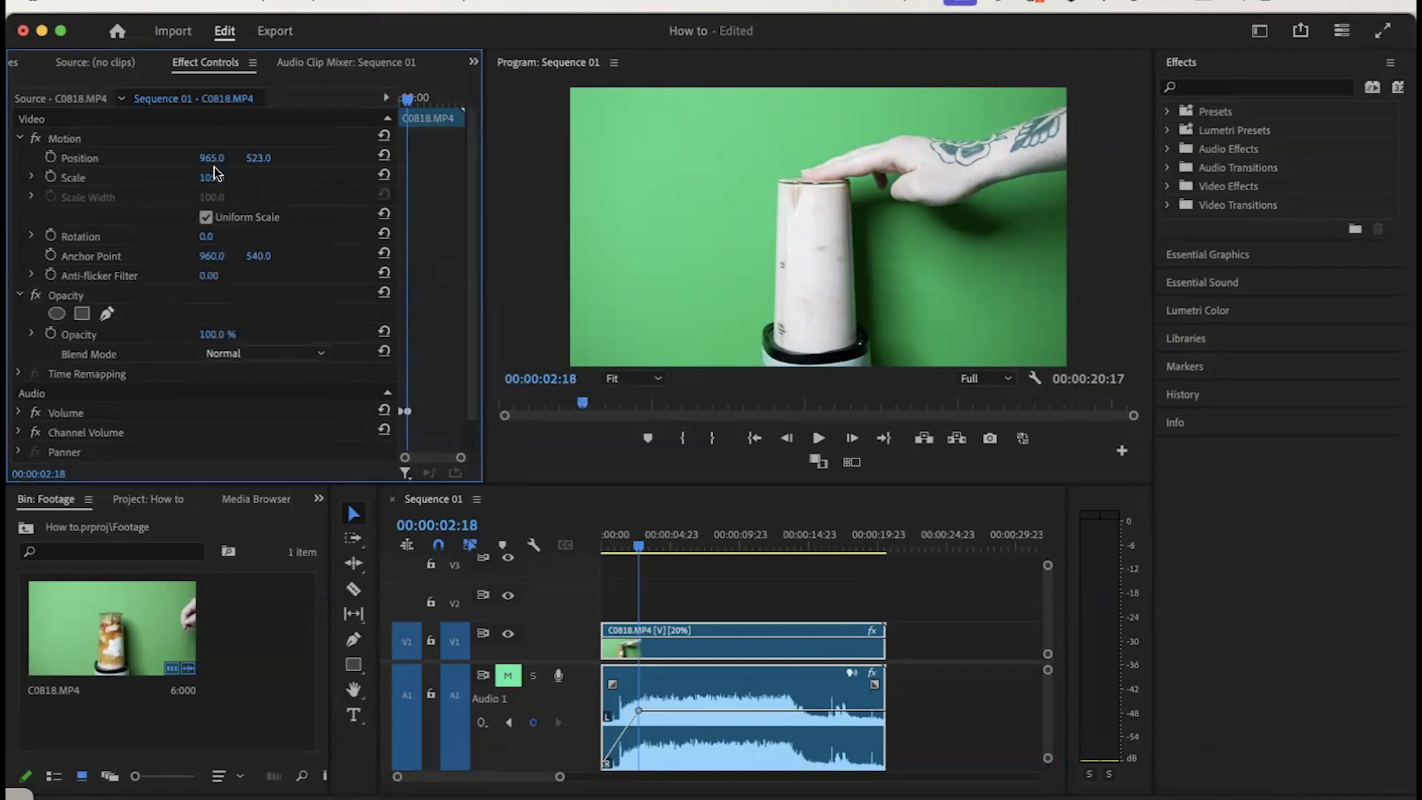
- Try changing the clip's Motion values to position 930, 508, scale 111 and rotation -16°
{"action": "left_click_drag", "start_coordinate": [213, 159], "coordinate": [254, 159]}
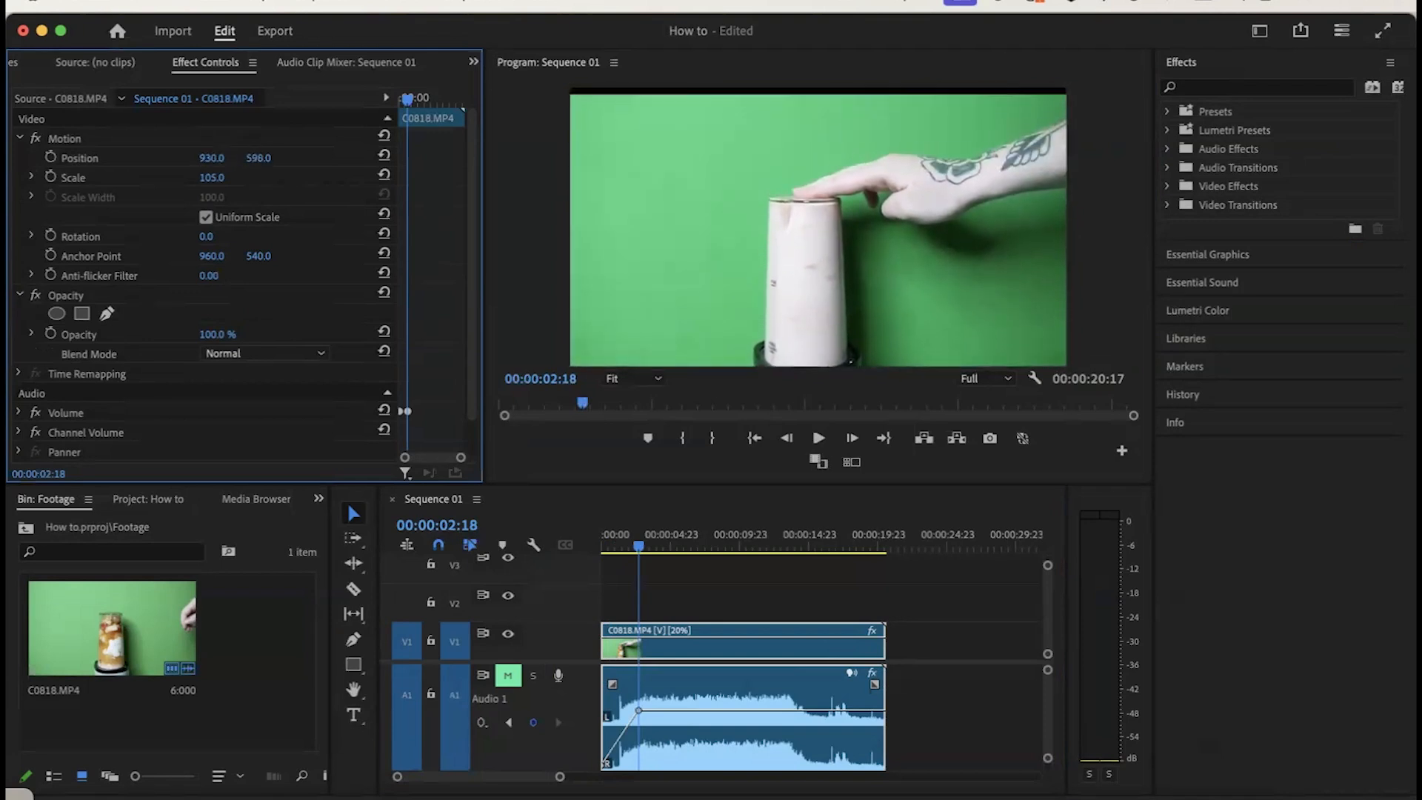
{"action": "mouse_move", "coordinate": [203, 184]}
{"action": "left_mouse_down"}
{"action": "mouse_move", "coordinate": [155, 181]}
{"action": "mouse_move", "coordinate": [222, 181]}
{"action": "mouse_move", "coordinate": [209, 181]}
{"action": "left_mouse_up"}
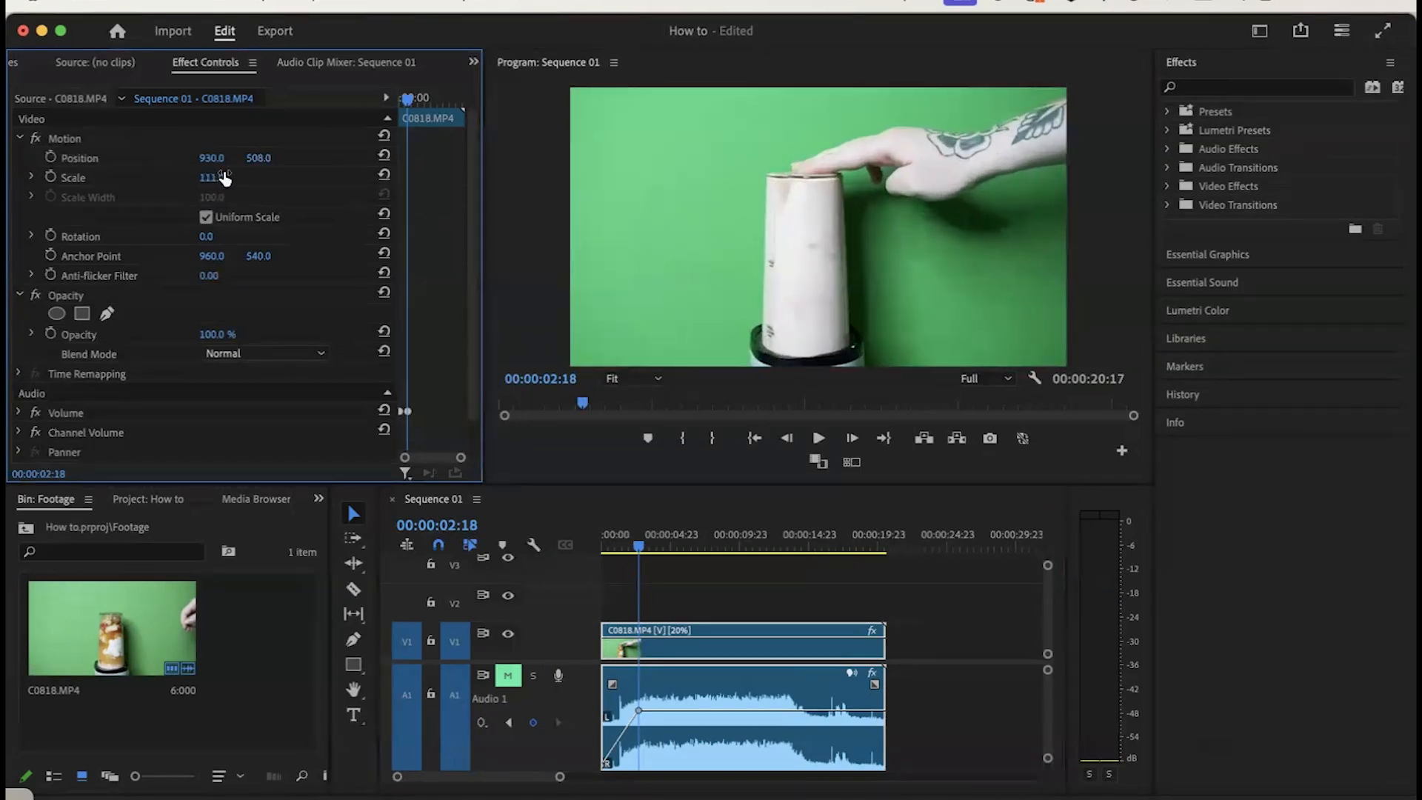
{"action": "left_click_drag", "start_coordinate": [206, 236], "coordinate": [217, 237]}
{"action": "left_click", "coordinate": [744, 268]}
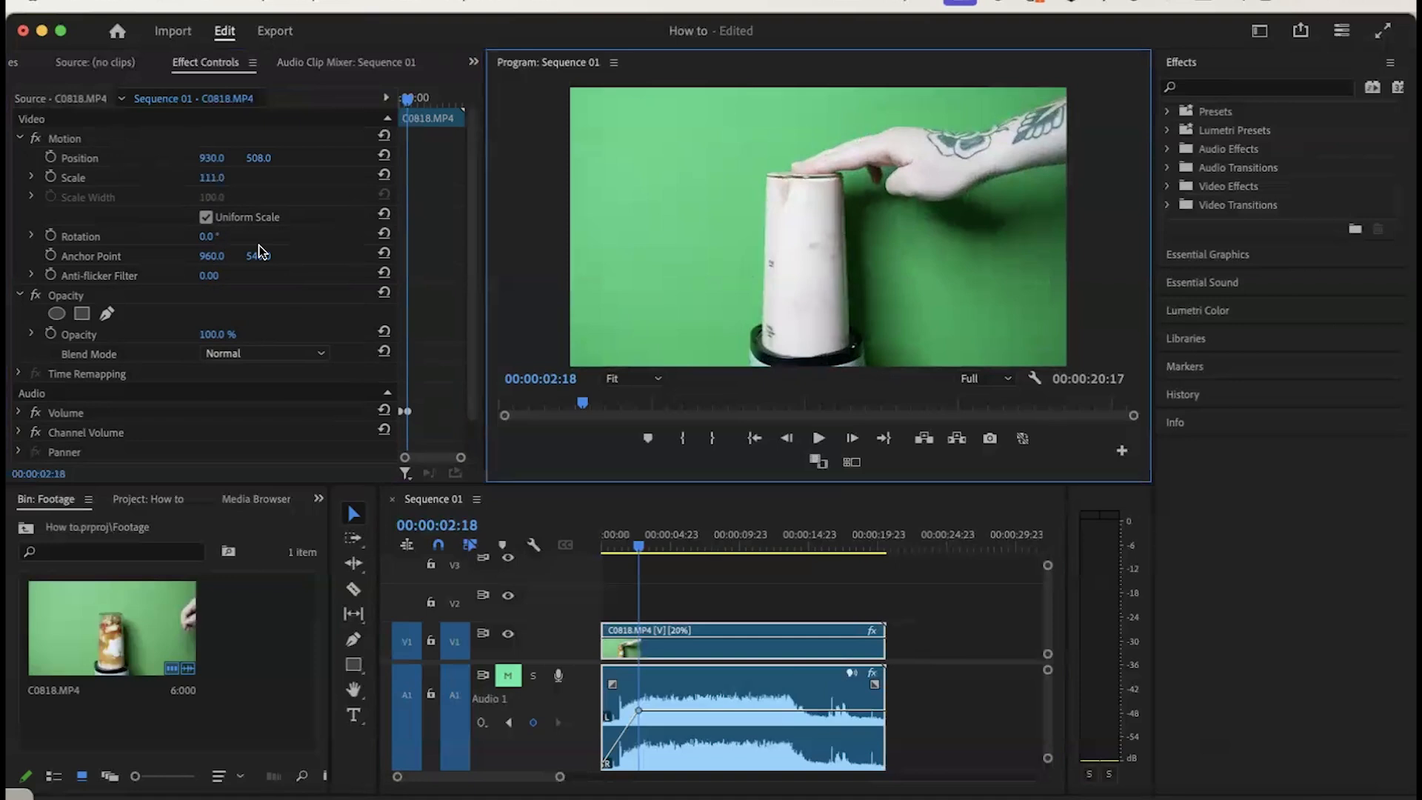
{"action": "mouse_move", "coordinate": [208, 237]}
{"action": "left_mouse_down"}
{"action": "mouse_move", "coordinate": [183, 237]}
{"action": "mouse_move", "coordinate": [197, 237]}
{"action": "left_mouse_up"}
{"action": "left_click", "coordinate": [819, 202]}
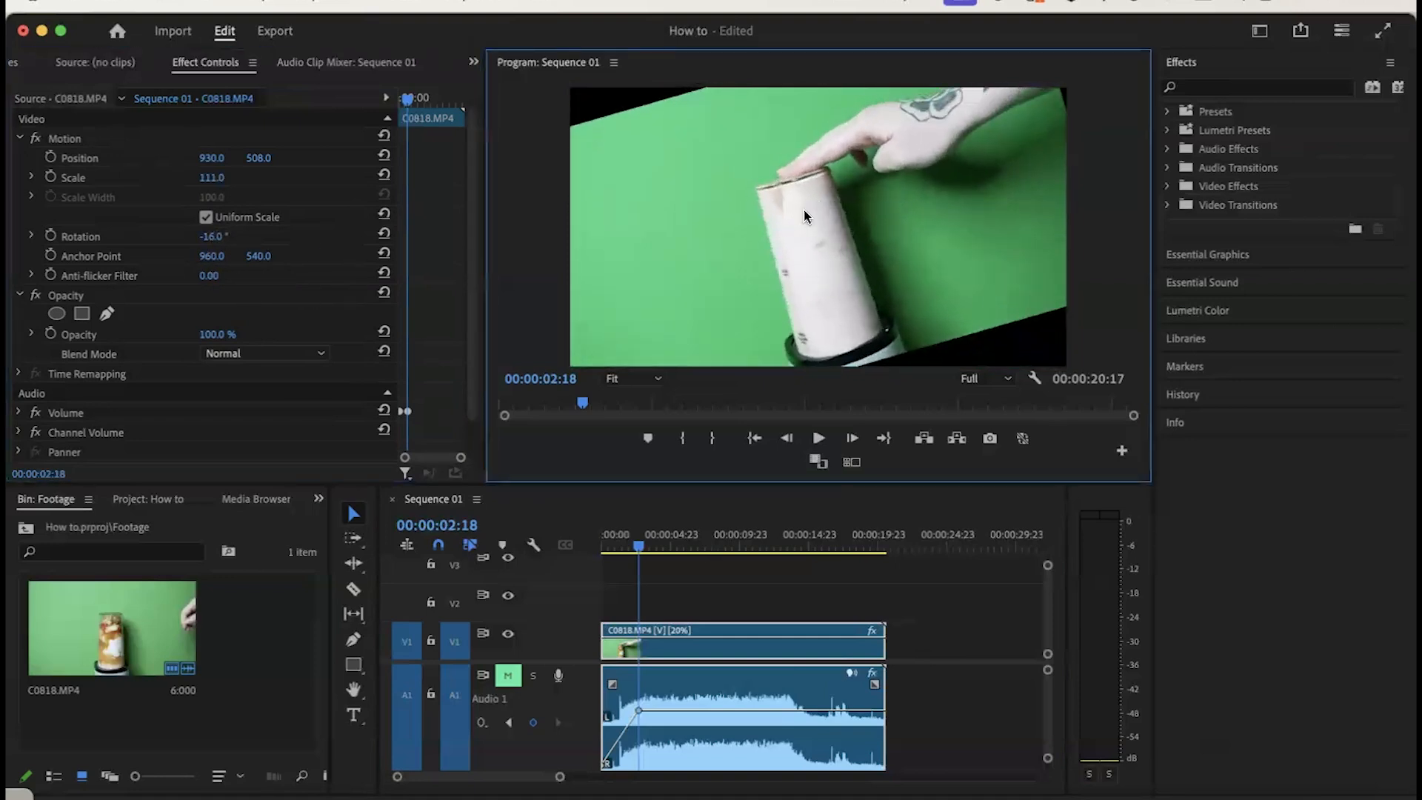
{"action": "left_click", "coordinate": [793, 648]}
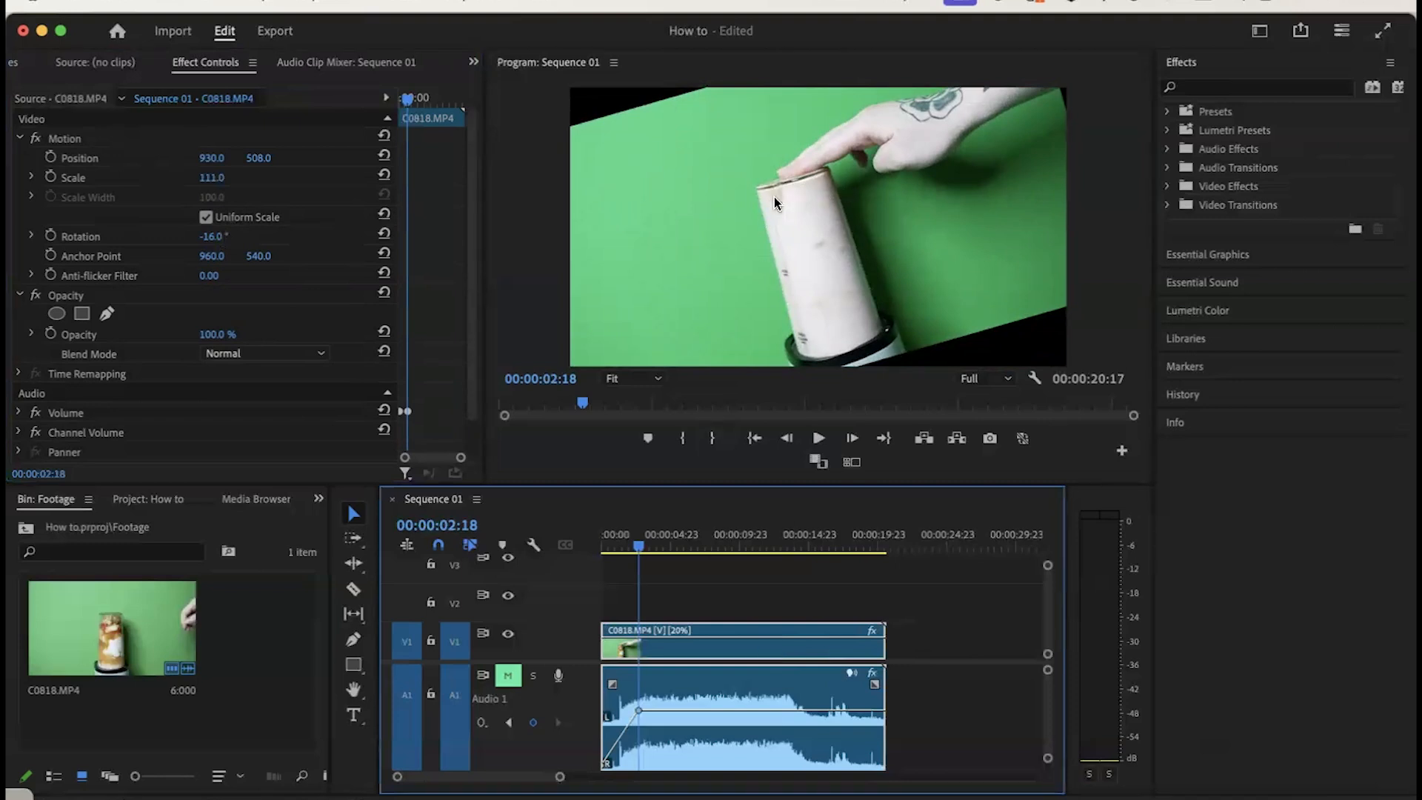
{"action": "left_click", "coordinate": [814, 114]}
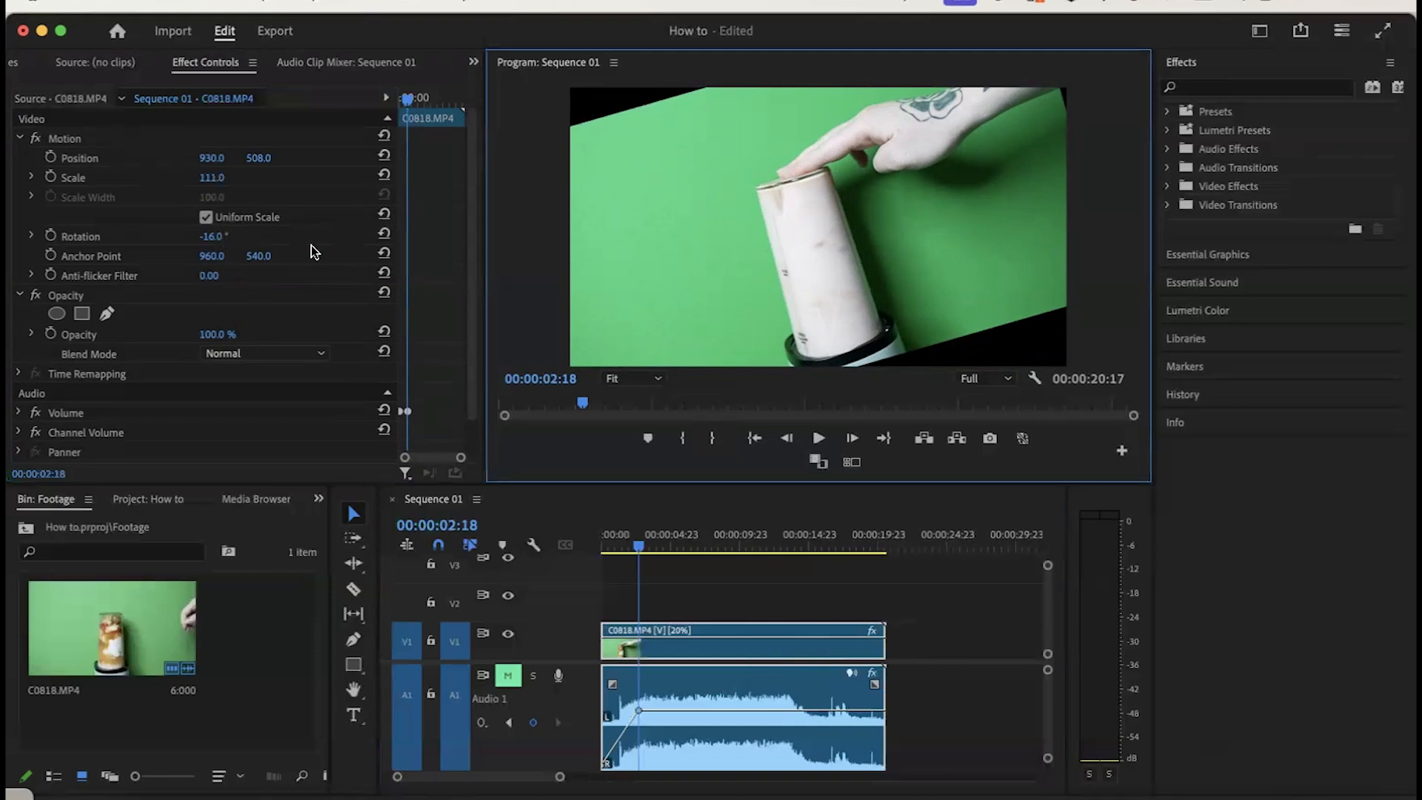
- Reset the clip's anchor point, rotation, scale and position to their default values
{"action": "left_click", "coordinate": [384, 258]}
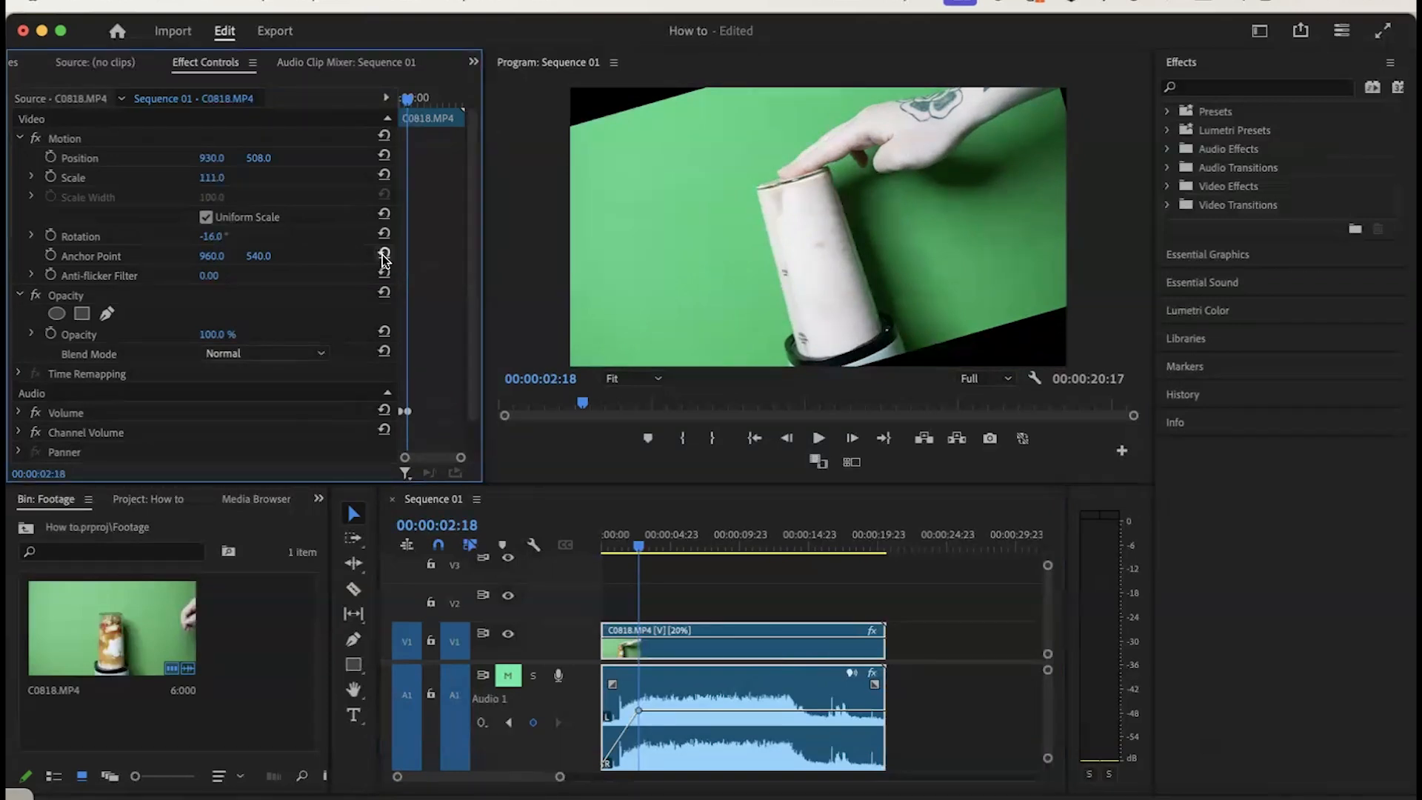
{"action": "left_click", "coordinate": [384, 234]}
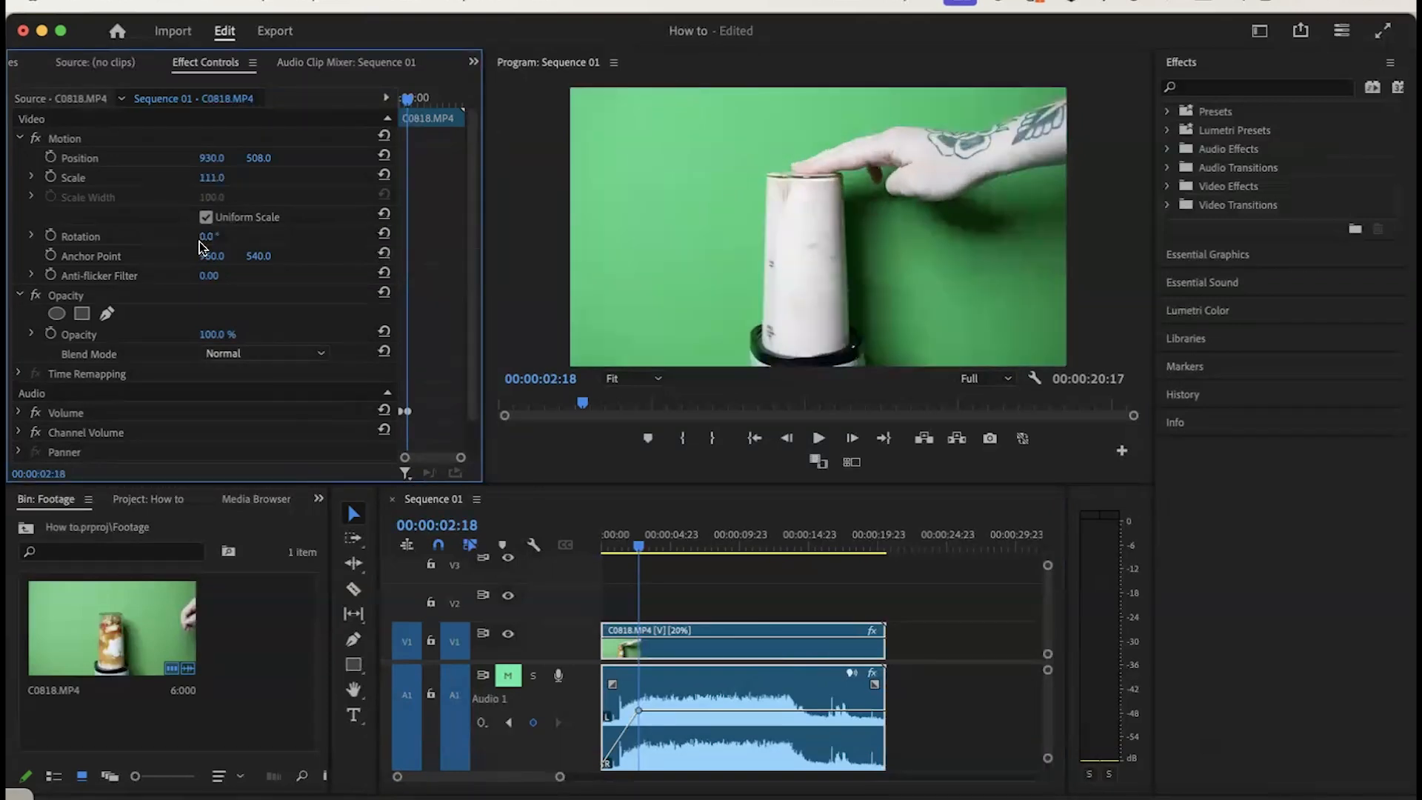
{"action": "left_click", "coordinate": [385, 175]}
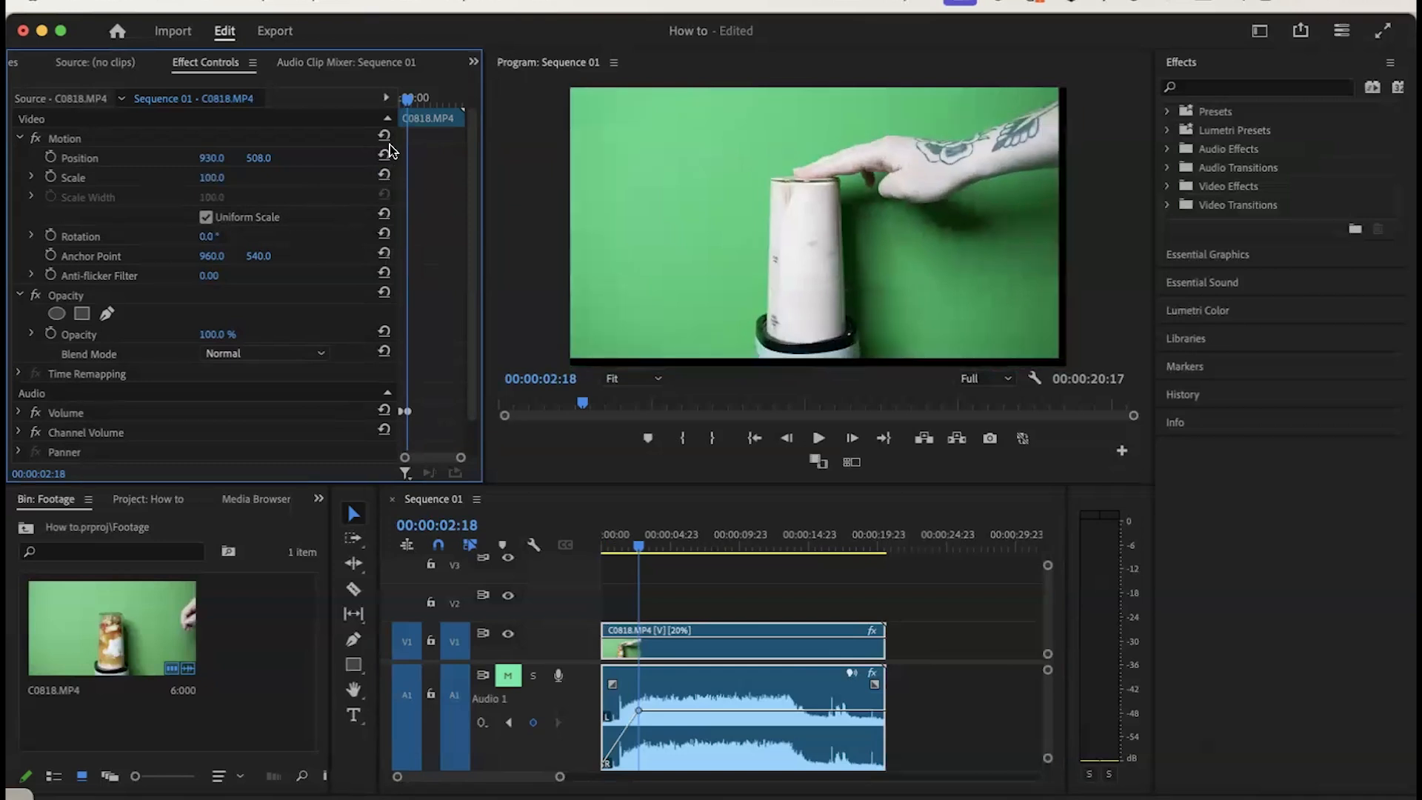
{"action": "left_click", "coordinate": [384, 155]}
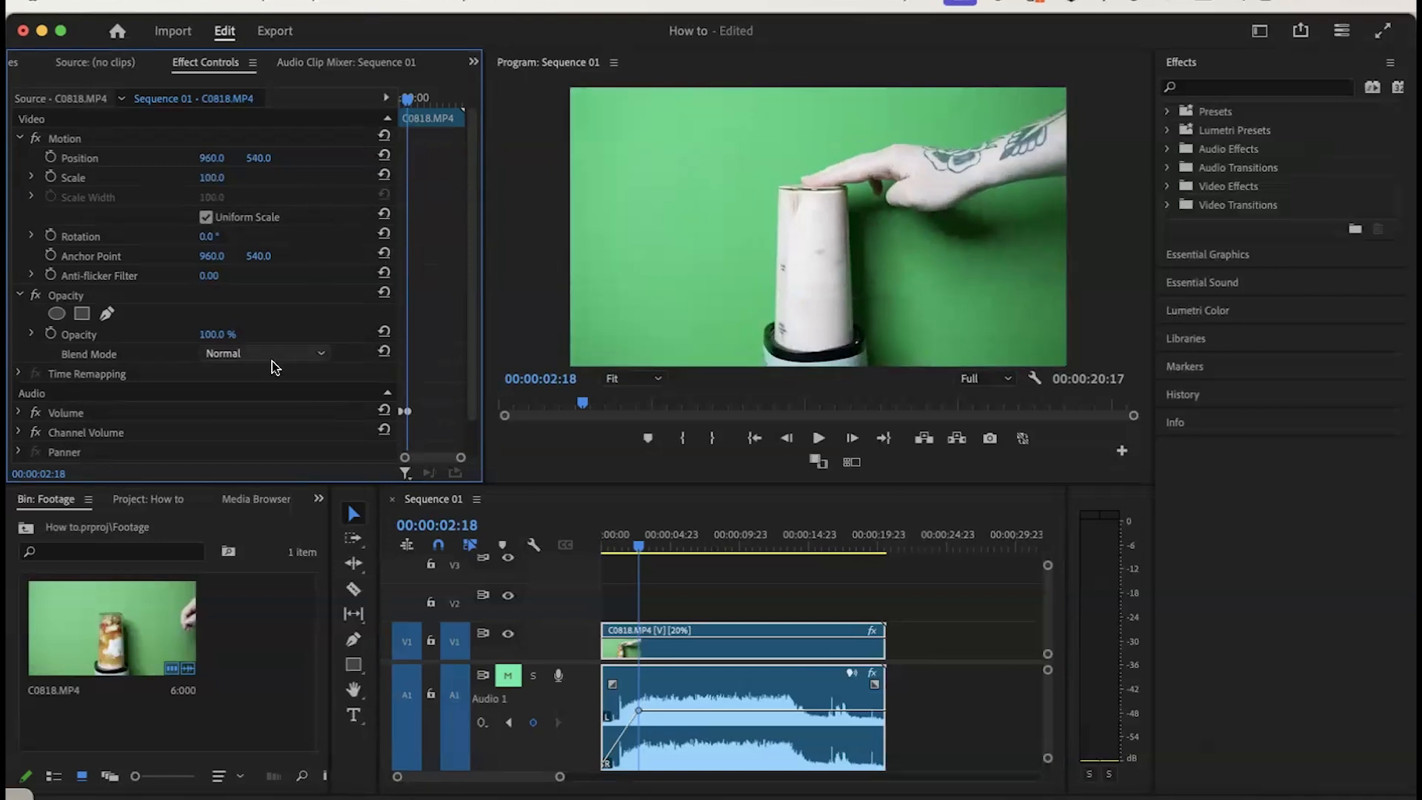
- Examine the clip's opacity value, the available blend modes and the audio Volume properties without changing them
{"action": "mouse_move", "coordinate": [215, 335]}
{"action": "left_mouse_down"}
{"action": "mouse_move", "coordinate": [183, 336]}
{"action": "mouse_move", "coordinate": [225, 334]}
{"action": "left_mouse_up"}
{"action": "left_click", "coordinate": [240, 351]}
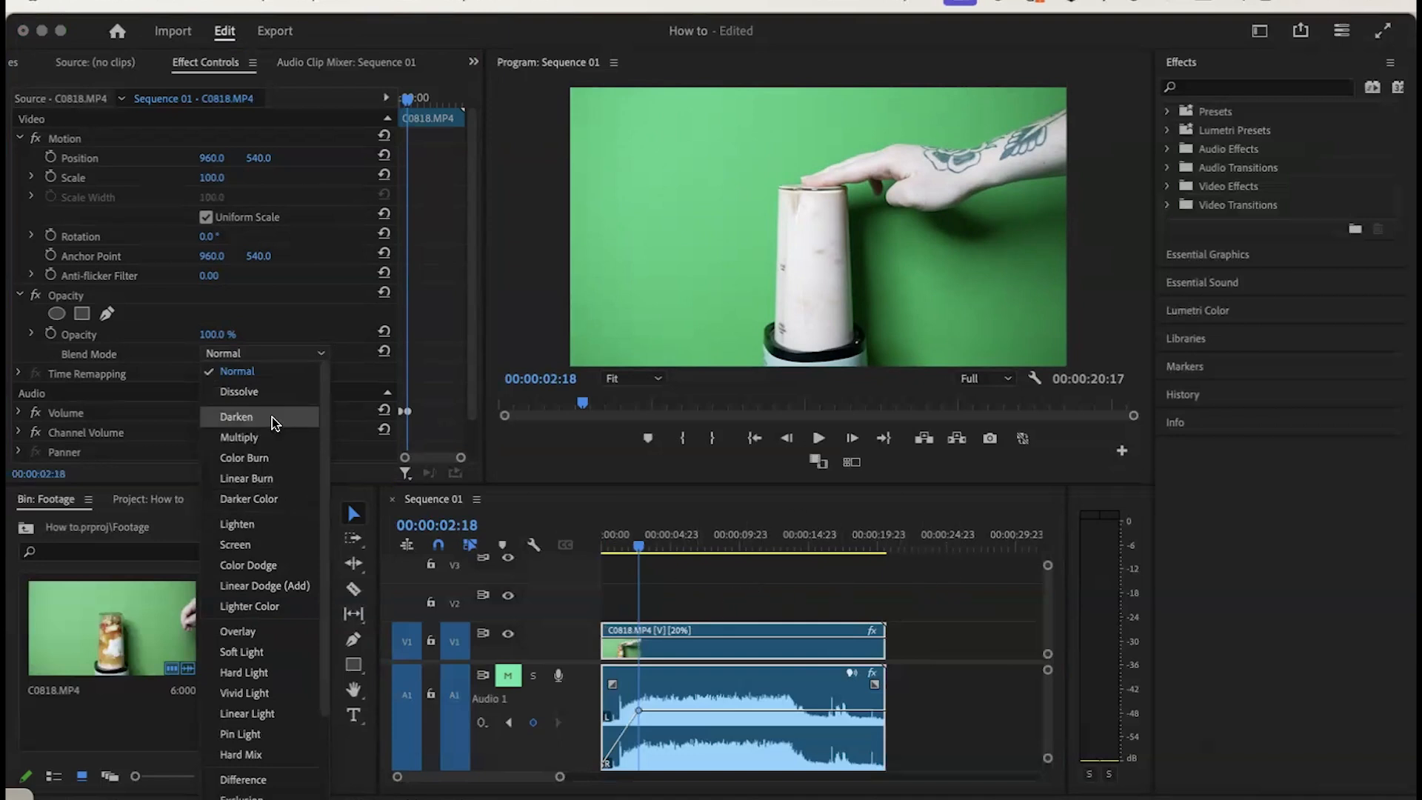
{"action": "left_click", "coordinate": [268, 335]}
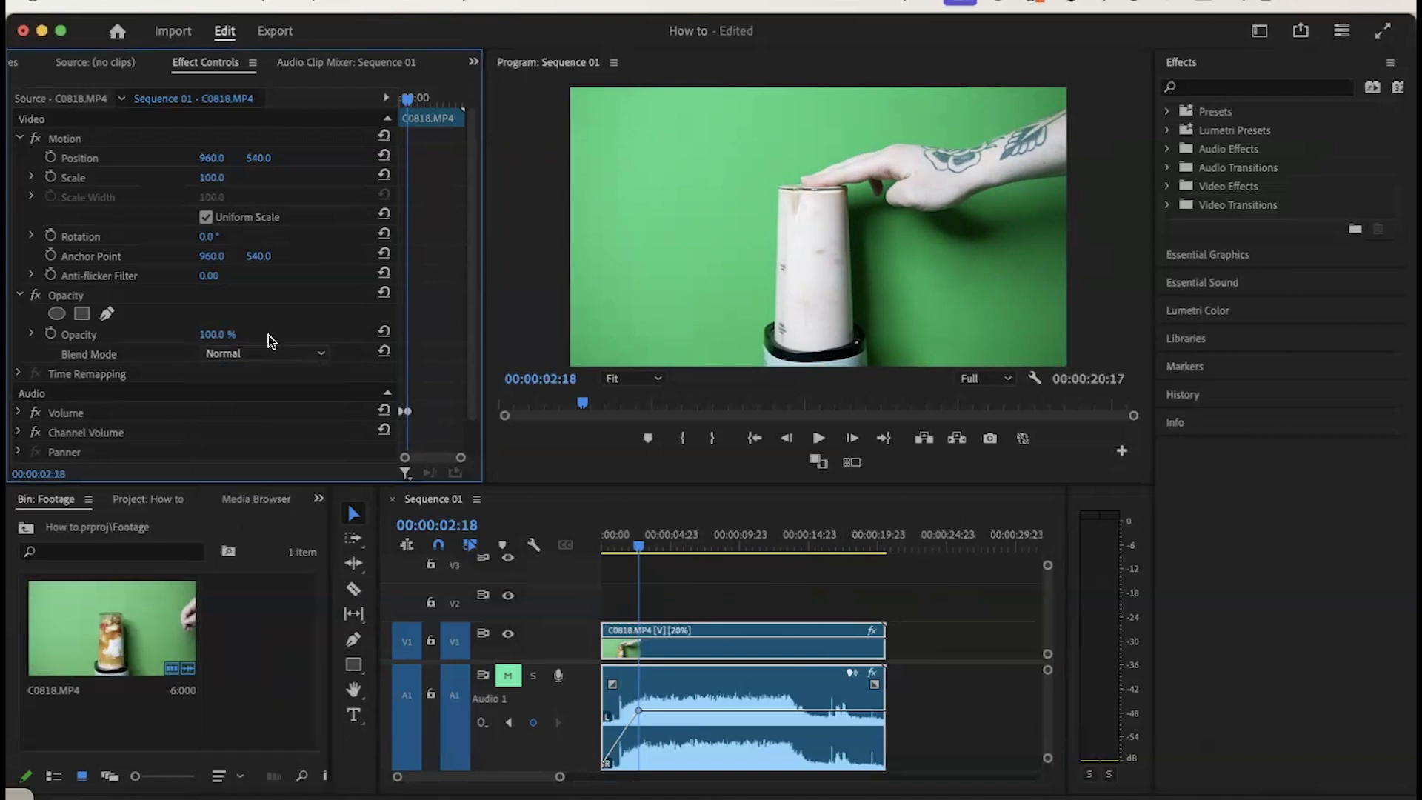
{"action": "scroll", "coordinate": [268, 341], "scroll_direction": "down", "scroll_amount": 1}
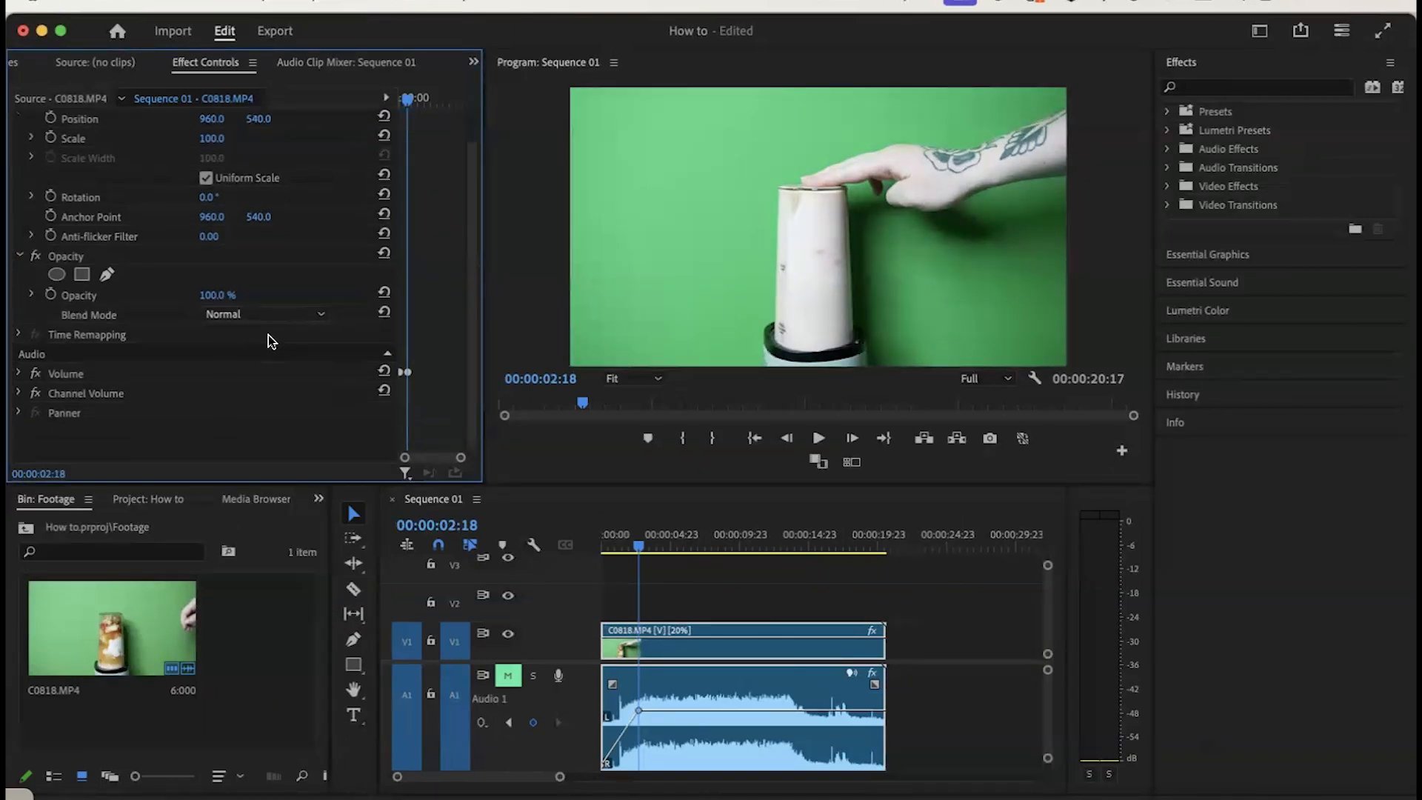
{"action": "left_click", "coordinate": [28, 374]}
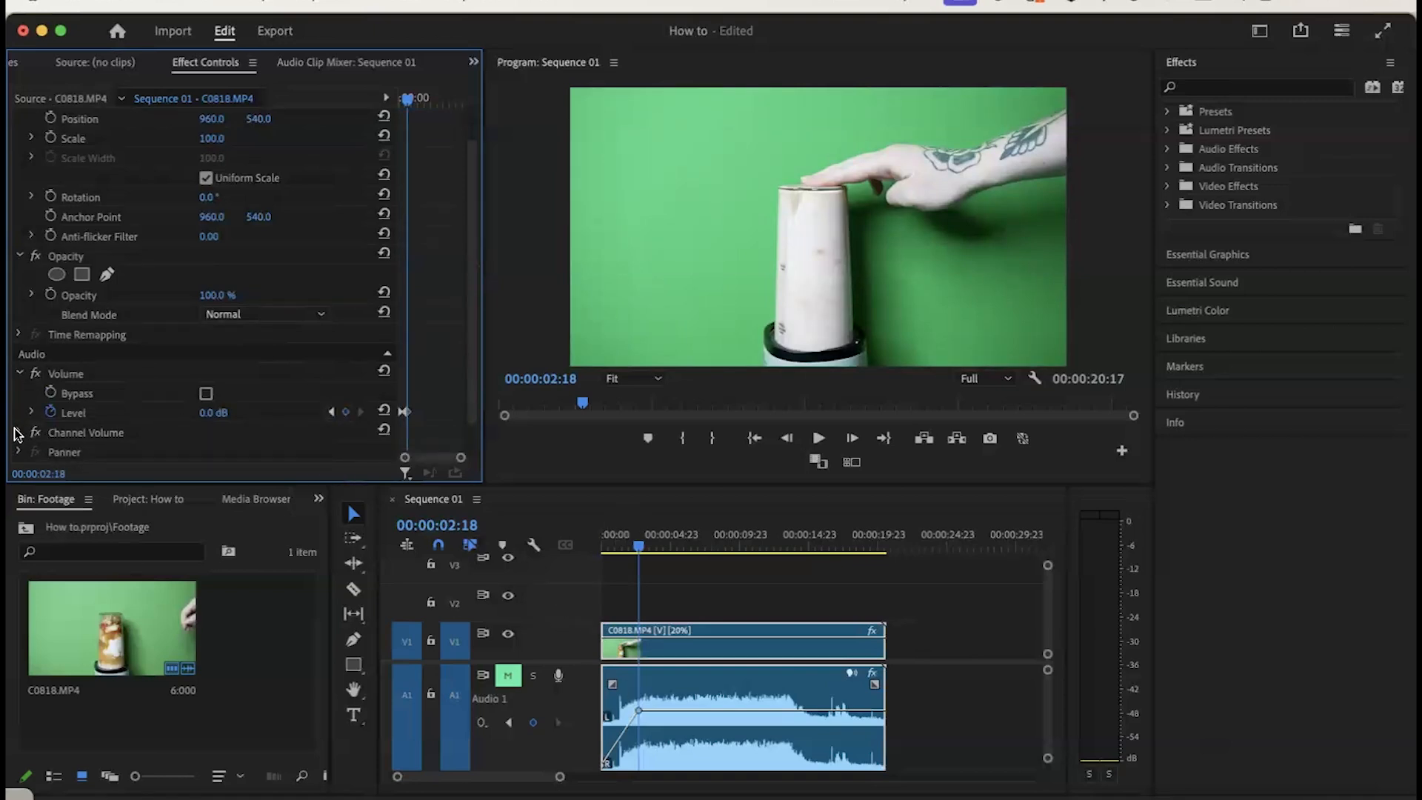
{"action": "left_click", "coordinate": [20, 373]}
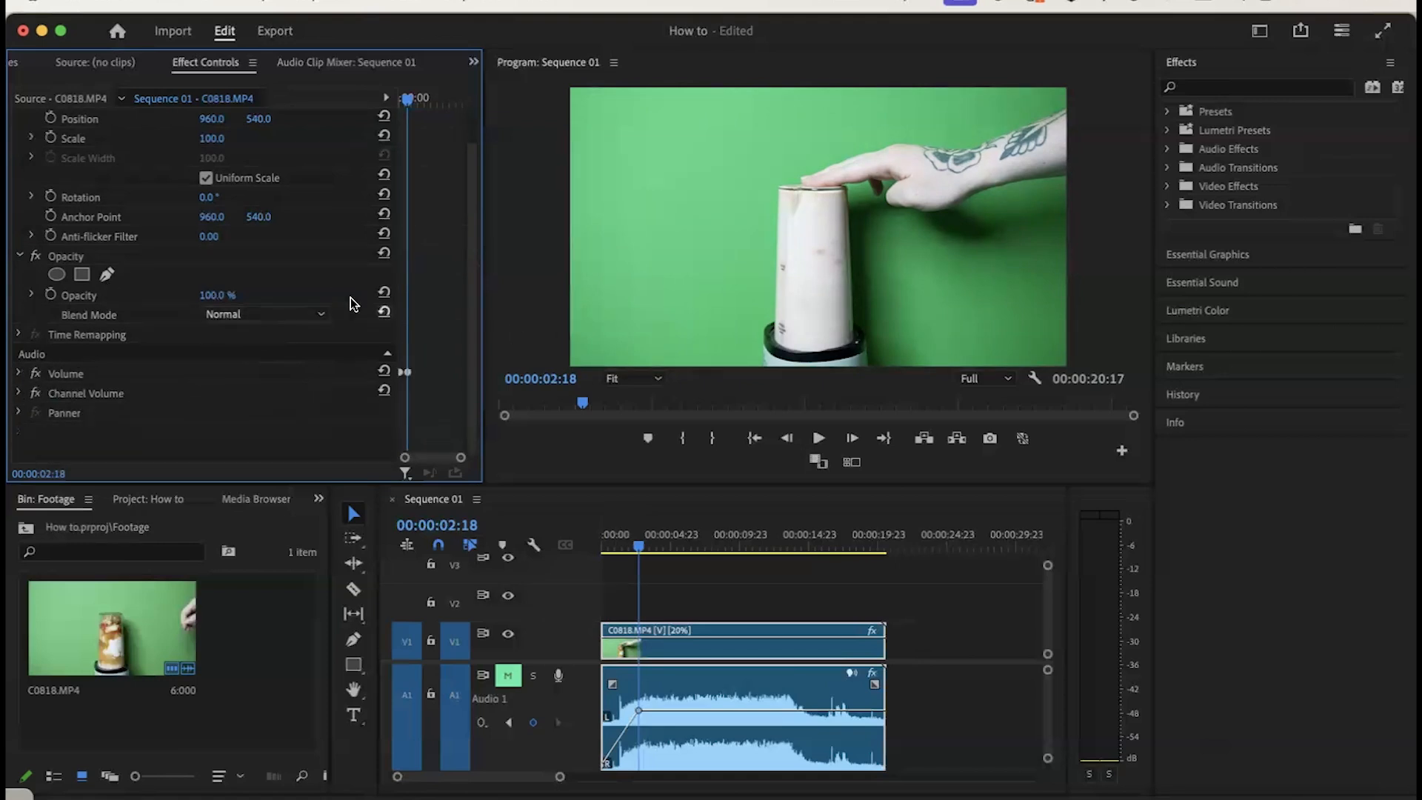
{"action": "scroll", "coordinate": [322, 289], "scroll_direction": "up", "scroll_amount": 2}
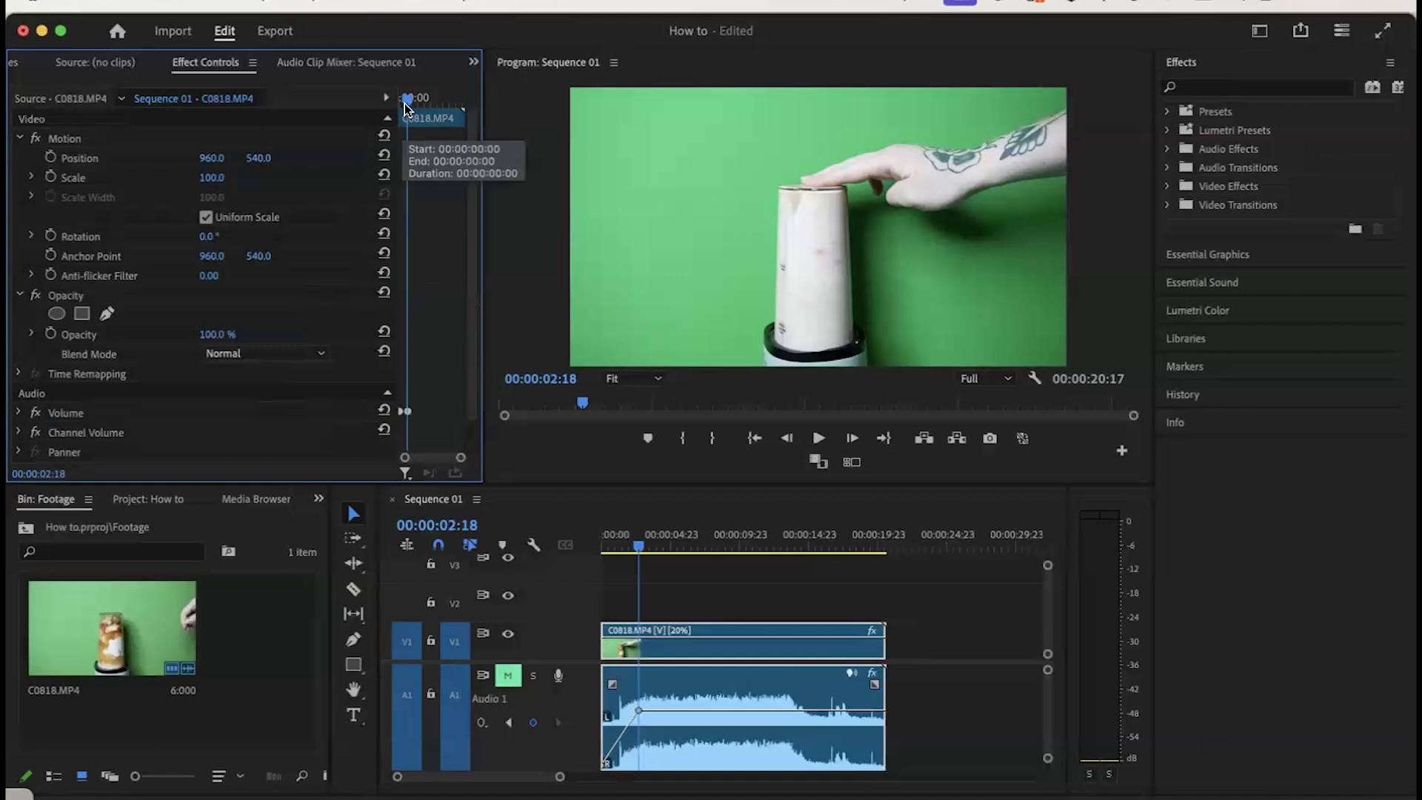
- Add a Position keyframe at the clip's start, 00:00:00:00, and enlarge the keyframe timeline in Effect Controls
{"action": "left_click_drag", "start_coordinate": [406, 98], "coordinate": [377, 103]}
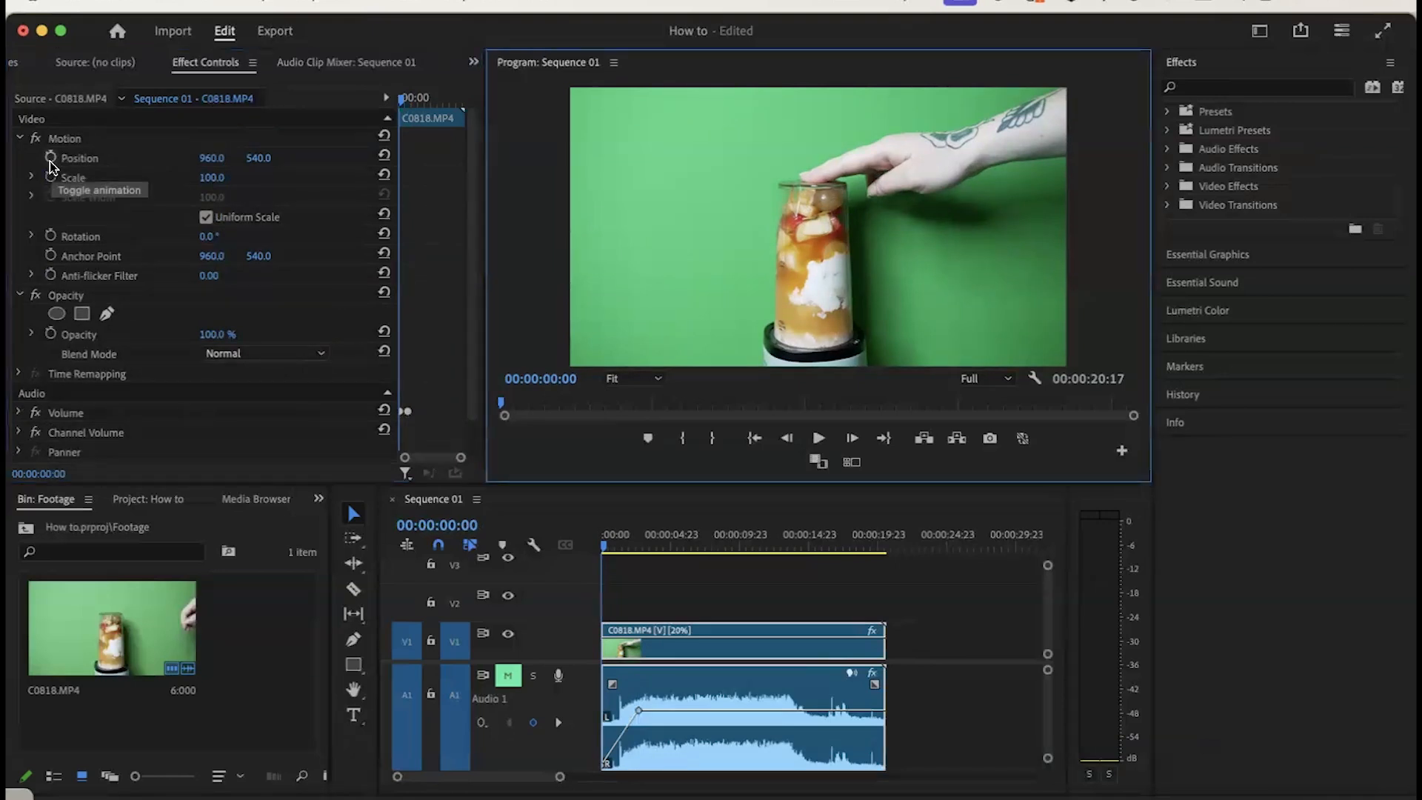
{"action": "left_click", "coordinate": [50, 159]}
{"action": "left_click_drag", "start_coordinate": [486, 167], "coordinate": [554, 157]}
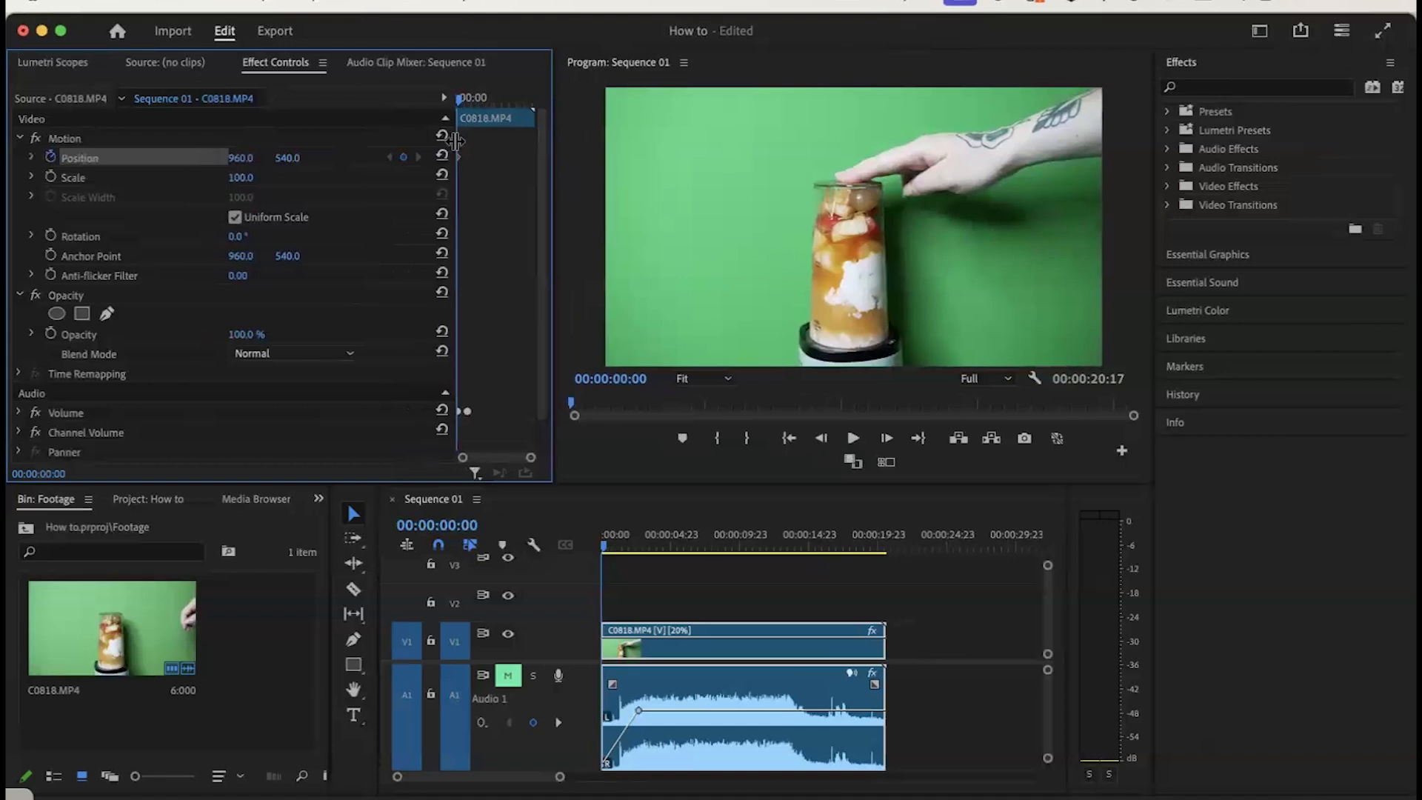
{"action": "left_click_drag", "start_coordinate": [420, 145], "coordinate": [345, 160]}
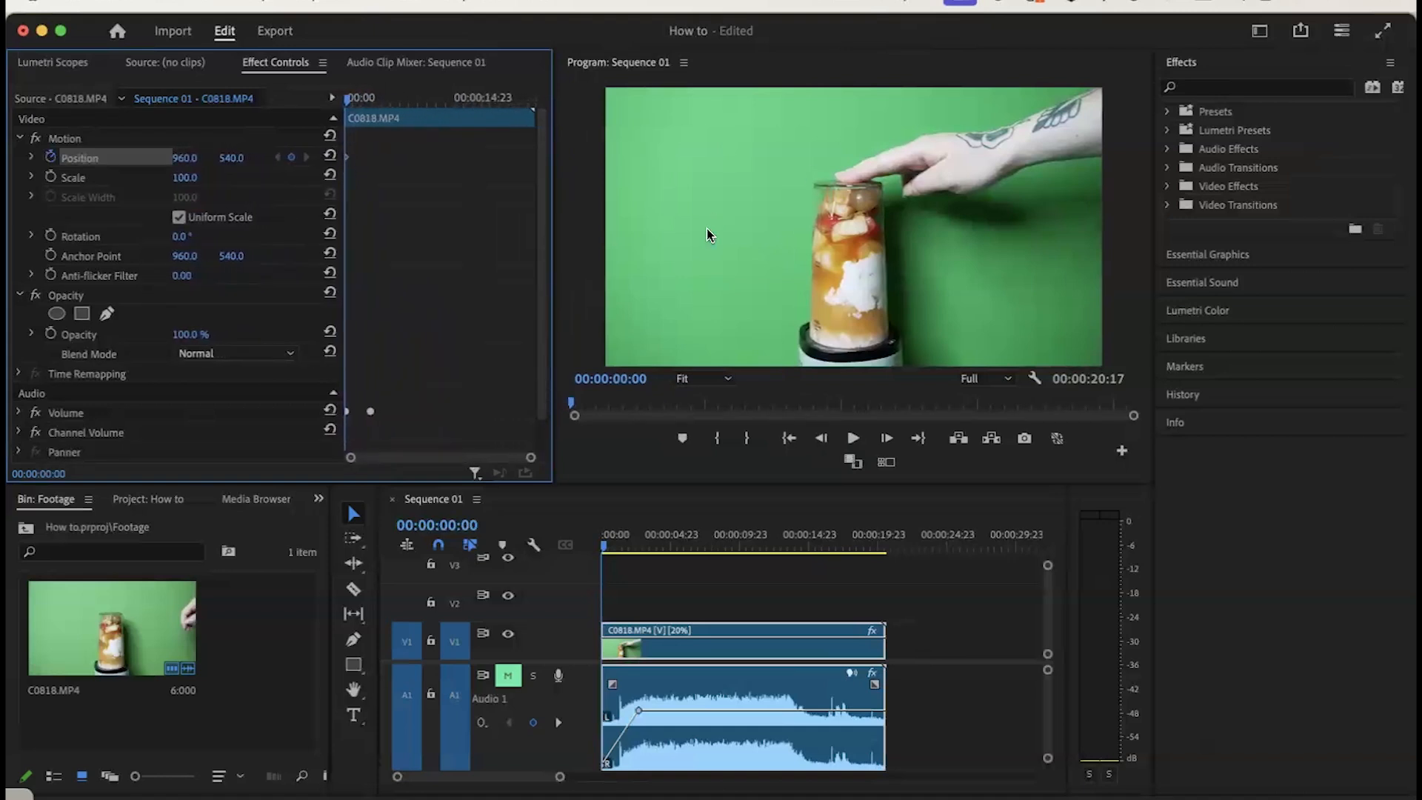
- Add a second Position keyframe at 00:00:04:09 by setting the clip's vertical position to about 405
{"action": "left_click", "coordinate": [363, 98]}
{"action": "left_click_drag", "start_coordinate": [361, 101], "coordinate": [385, 102]}
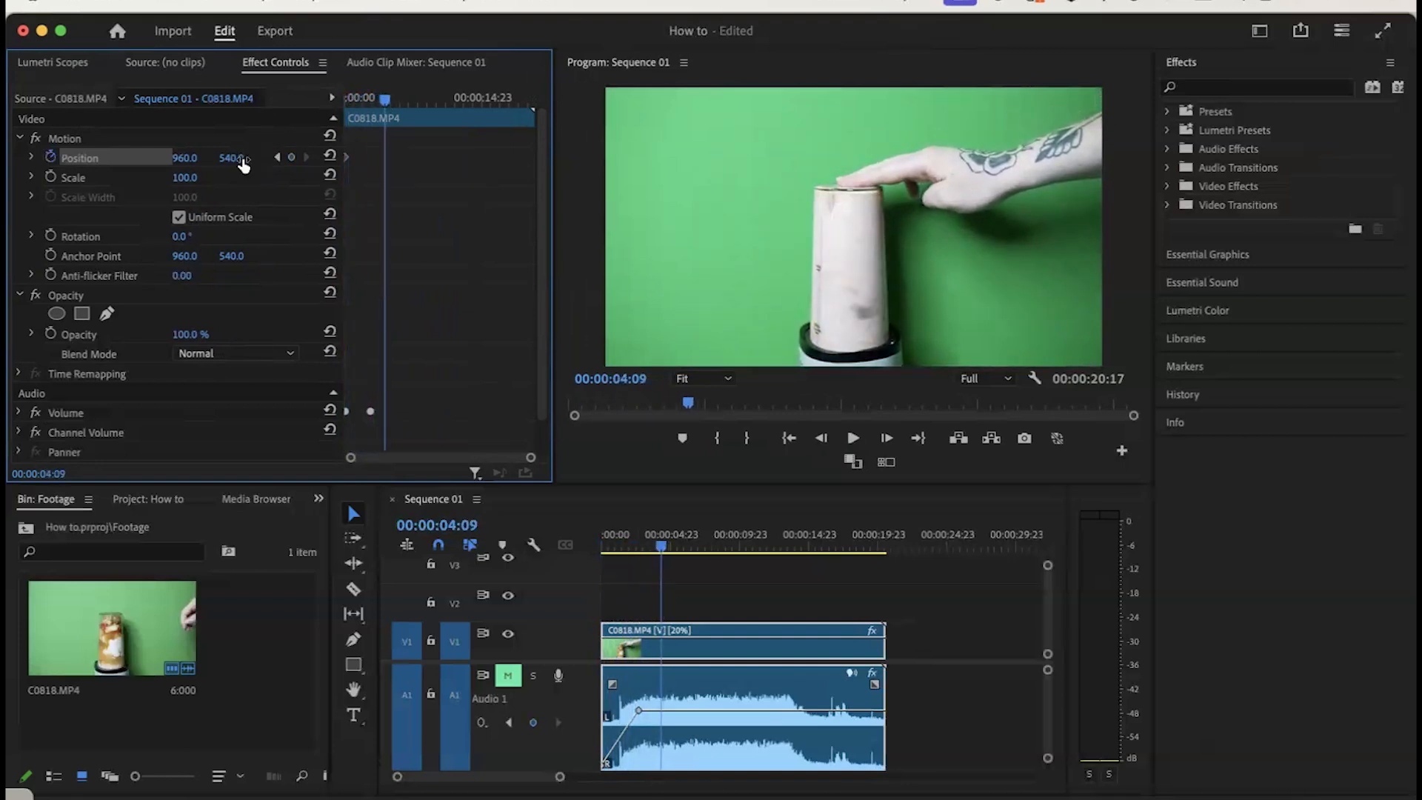
{"action": "left_click_drag", "start_coordinate": [225, 162], "coordinate": [125, 163]}
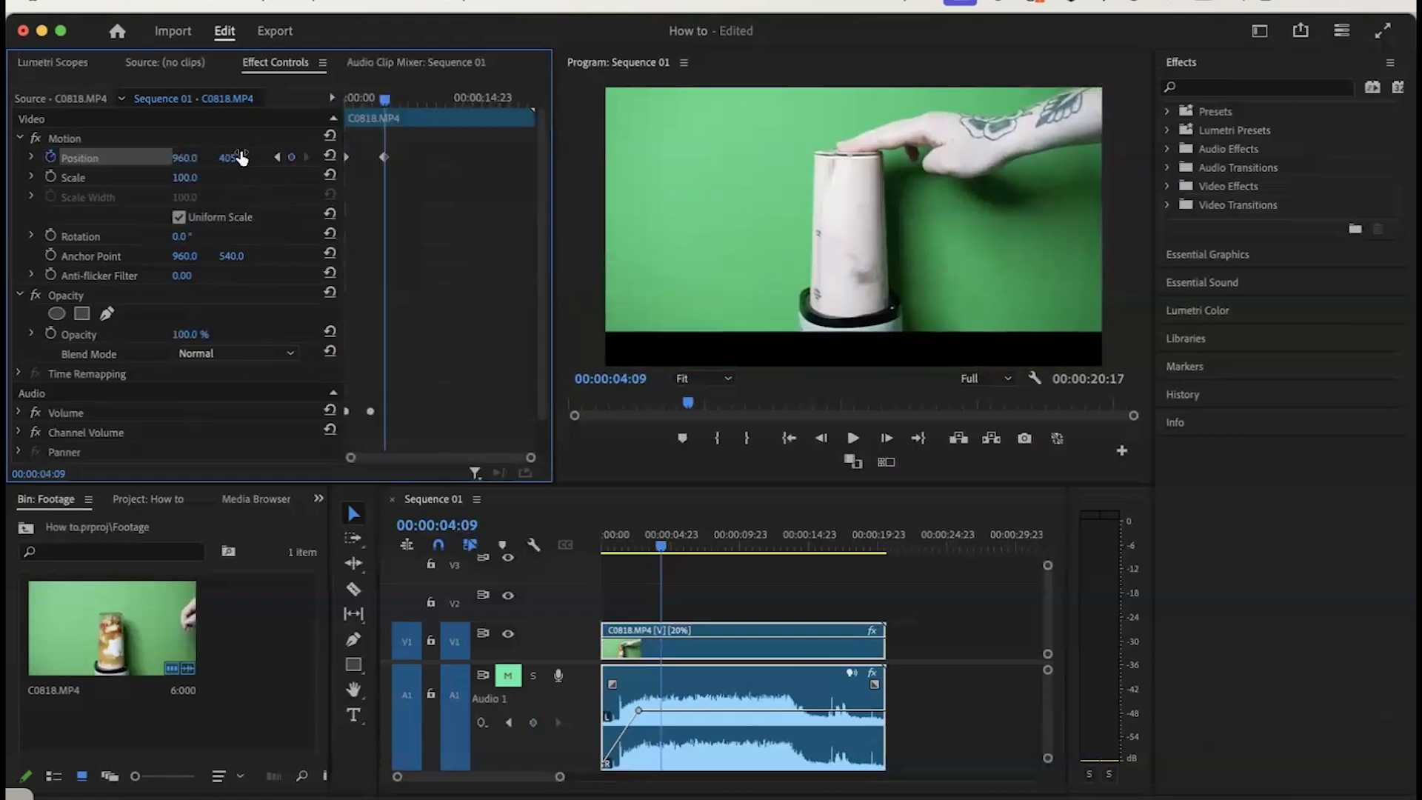
- Set the clip's scale to about 131 near its start and play back the position animation
{"action": "left_click", "coordinate": [351, 100]}
{"action": "mouse_move", "coordinate": [350, 98]}
{"action": "left_mouse_down"}
{"action": "mouse_move", "coordinate": [390, 104]}
{"action": "mouse_move", "coordinate": [350, 104]}
{"action": "left_mouse_up"}
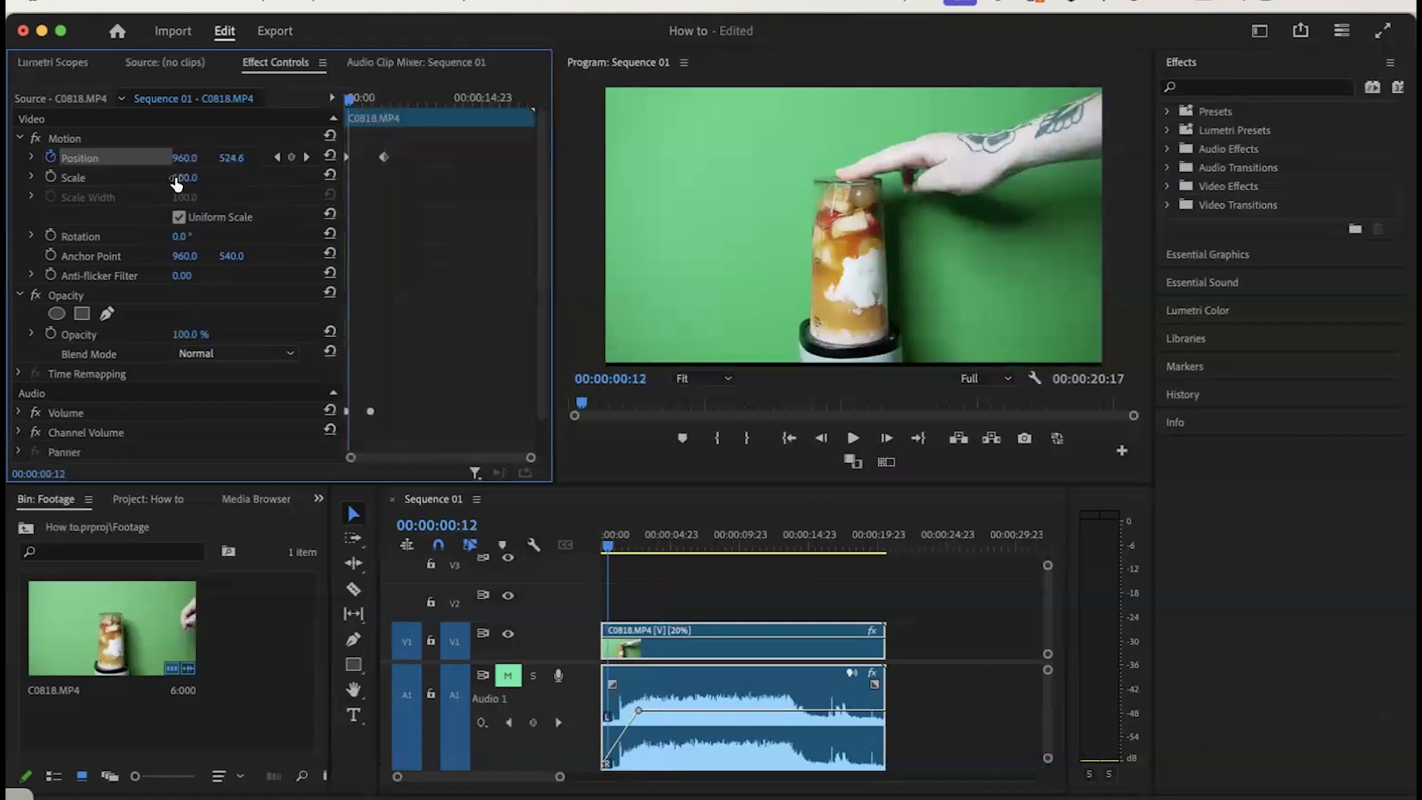
{"action": "left_click_drag", "start_coordinate": [187, 178], "coordinate": [199, 178]}
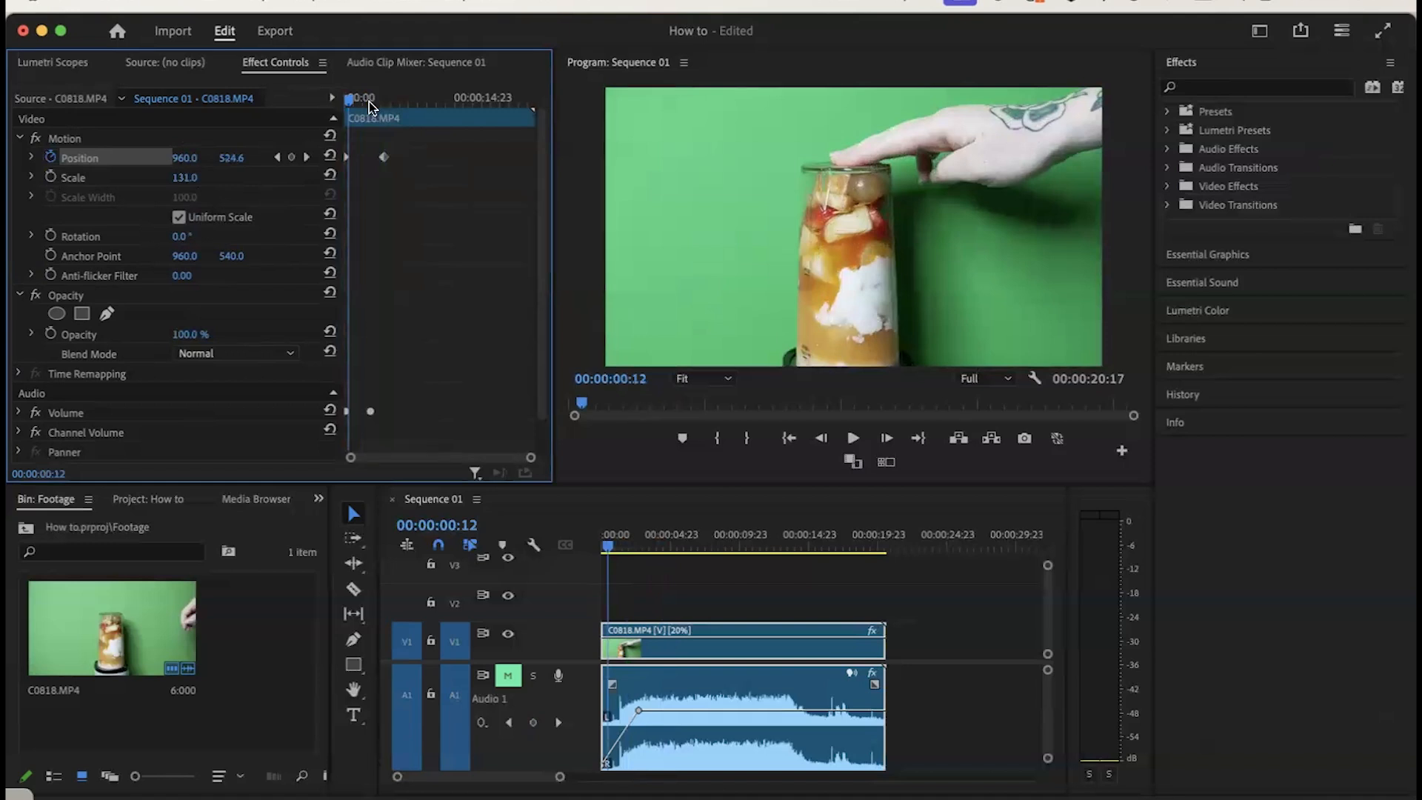
{"action": "key", "text": "space"}
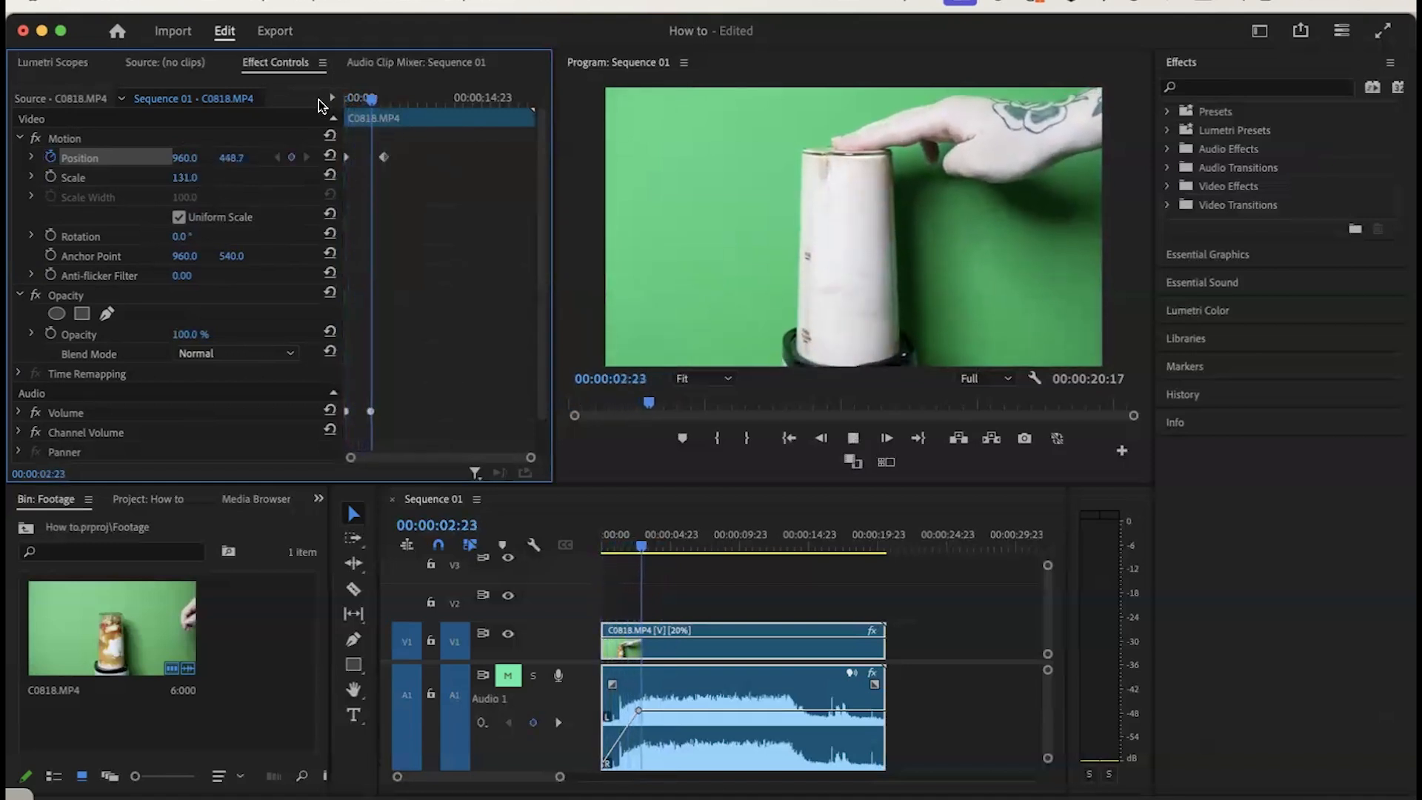
{"action": "key", "text": "space"}
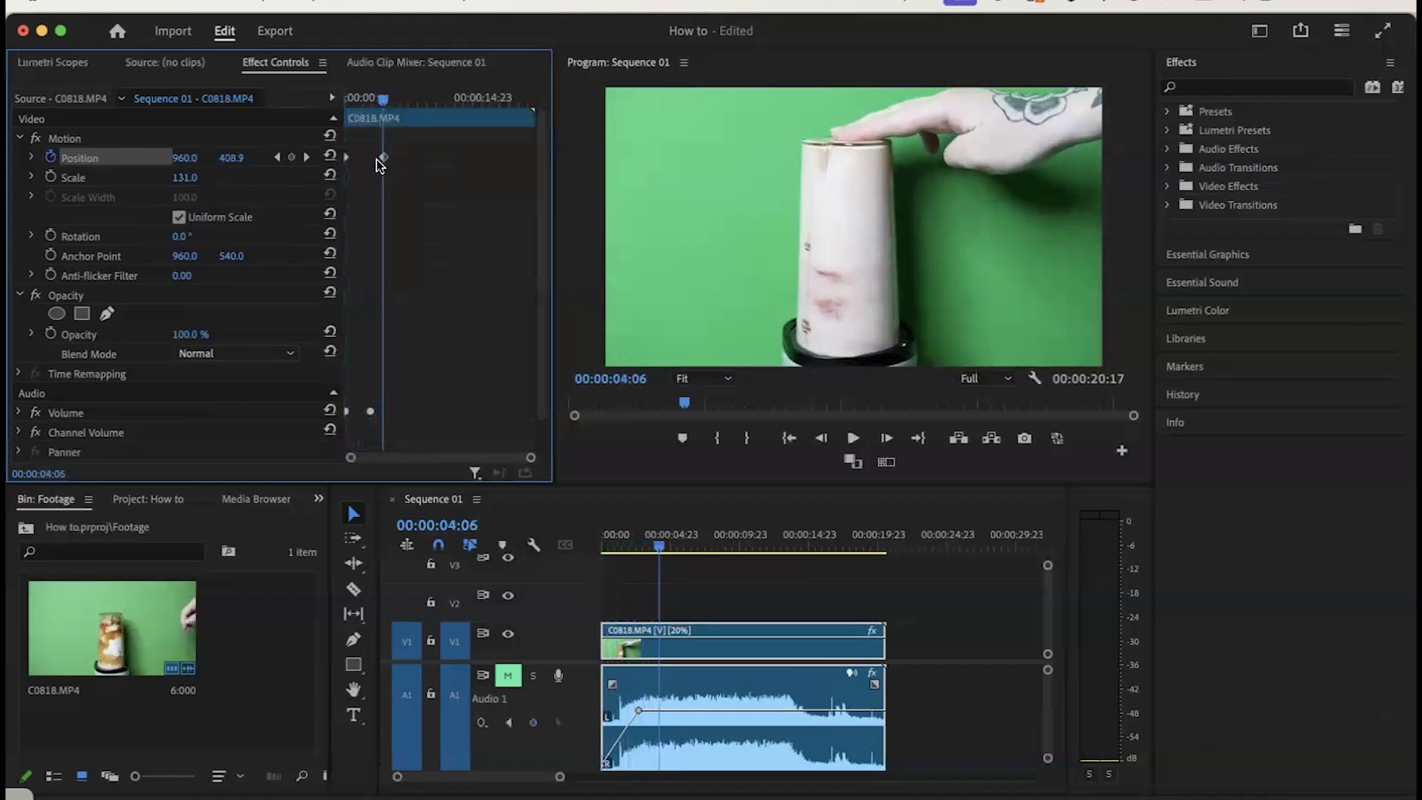
- Shift the second Position keyframe earlier, to between 2 and 3 seconds, and preview the faster movement from the clip's start
{"action": "left_click_drag", "start_coordinate": [383, 158], "coordinate": [369, 158]}
{"action": "left_click_drag", "start_coordinate": [358, 99], "coordinate": [332, 98]}
{"action": "key", "text": "space"}
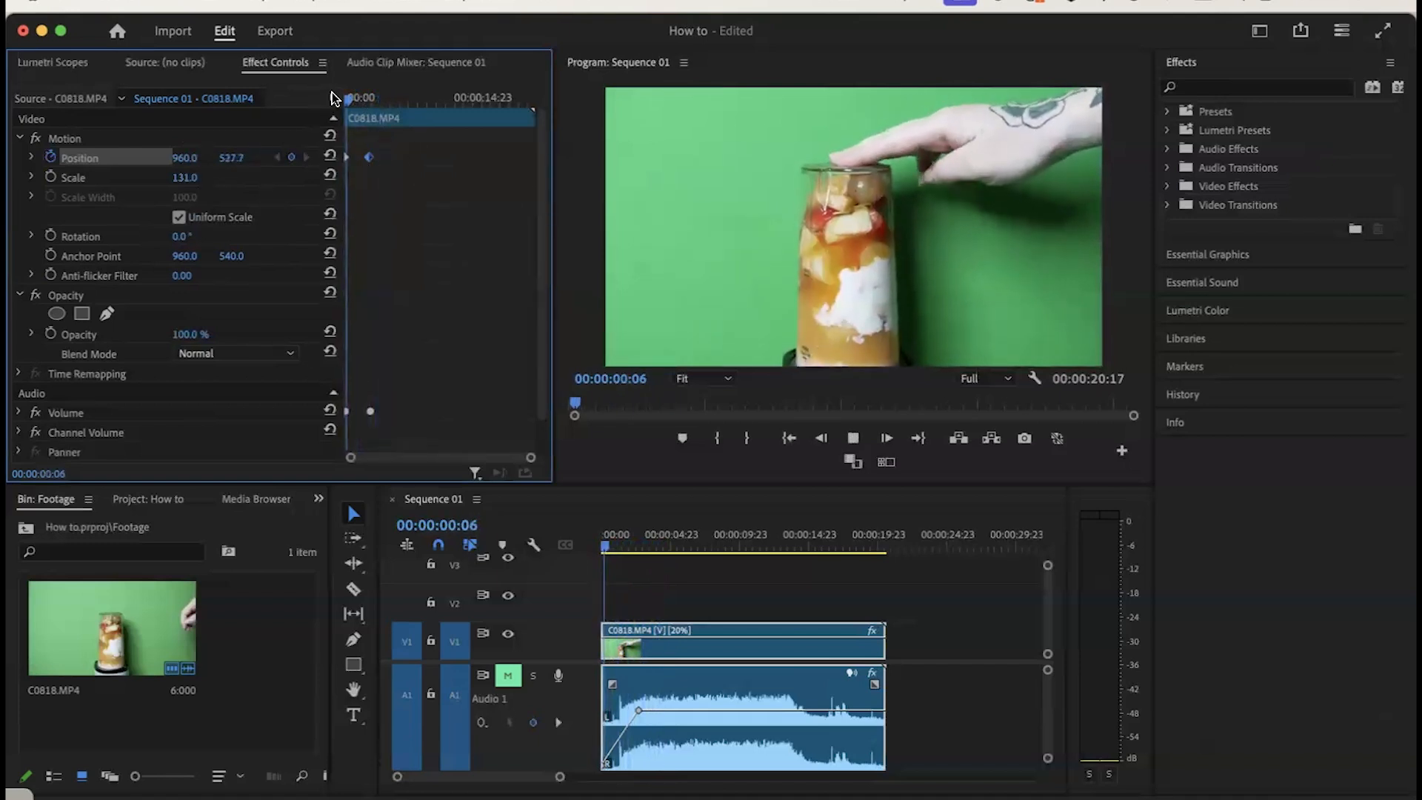
{"action": "key", "text": "space"}
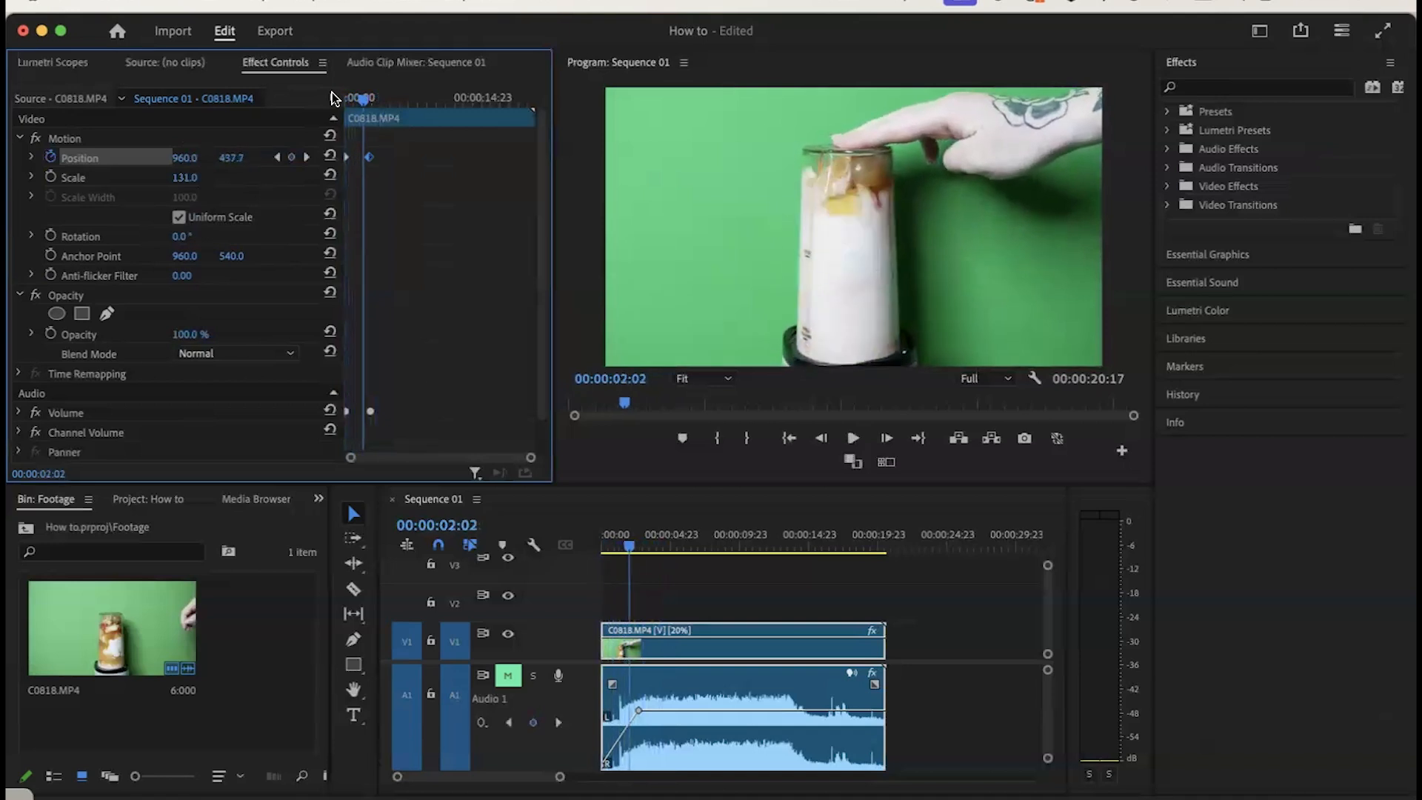
- Move the second Position keyframe to 00:00:01:10 and play the clip from its start
{"action": "left_click_drag", "start_coordinate": [363, 105], "coordinate": [357, 107]}
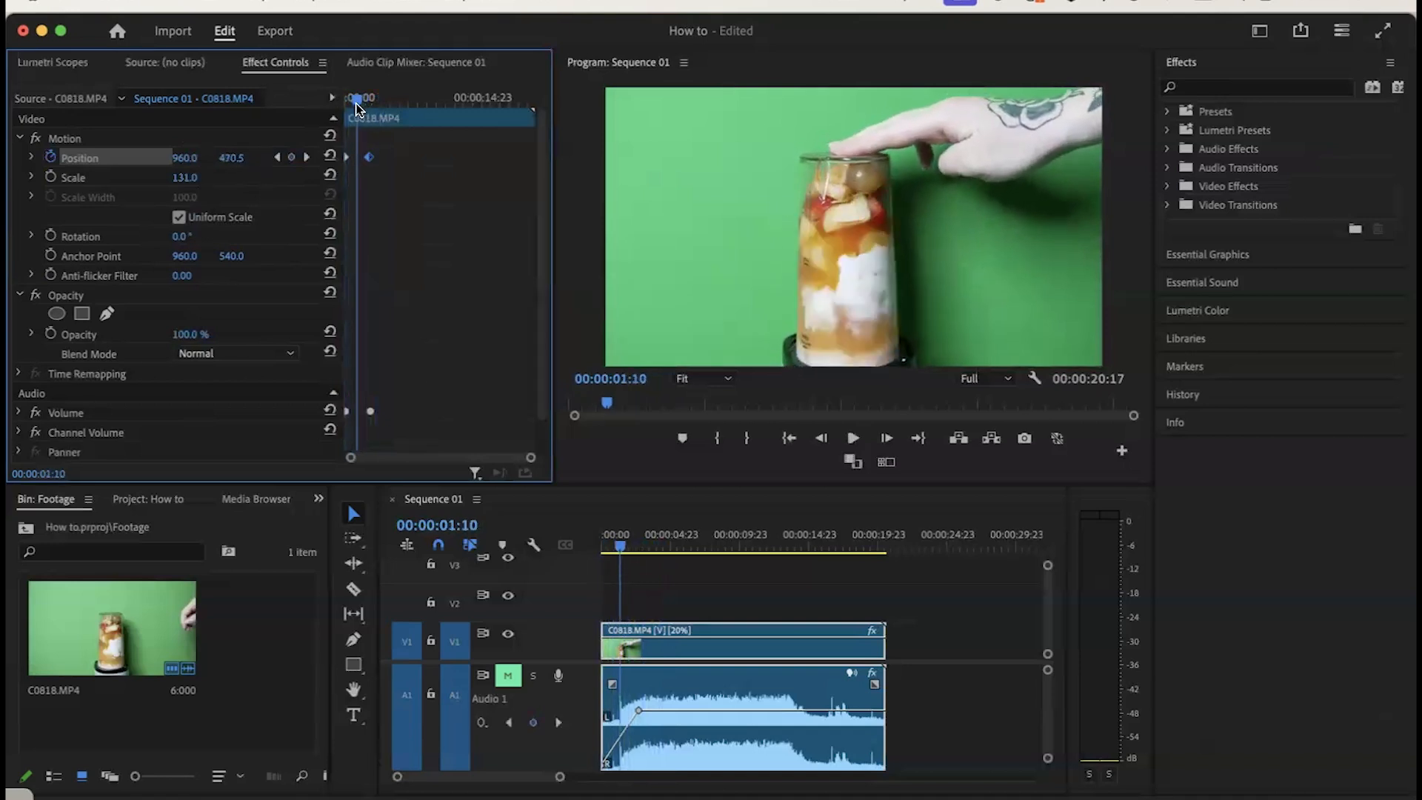
{"action": "left_click_drag", "start_coordinate": [368, 157], "coordinate": [353, 158]}
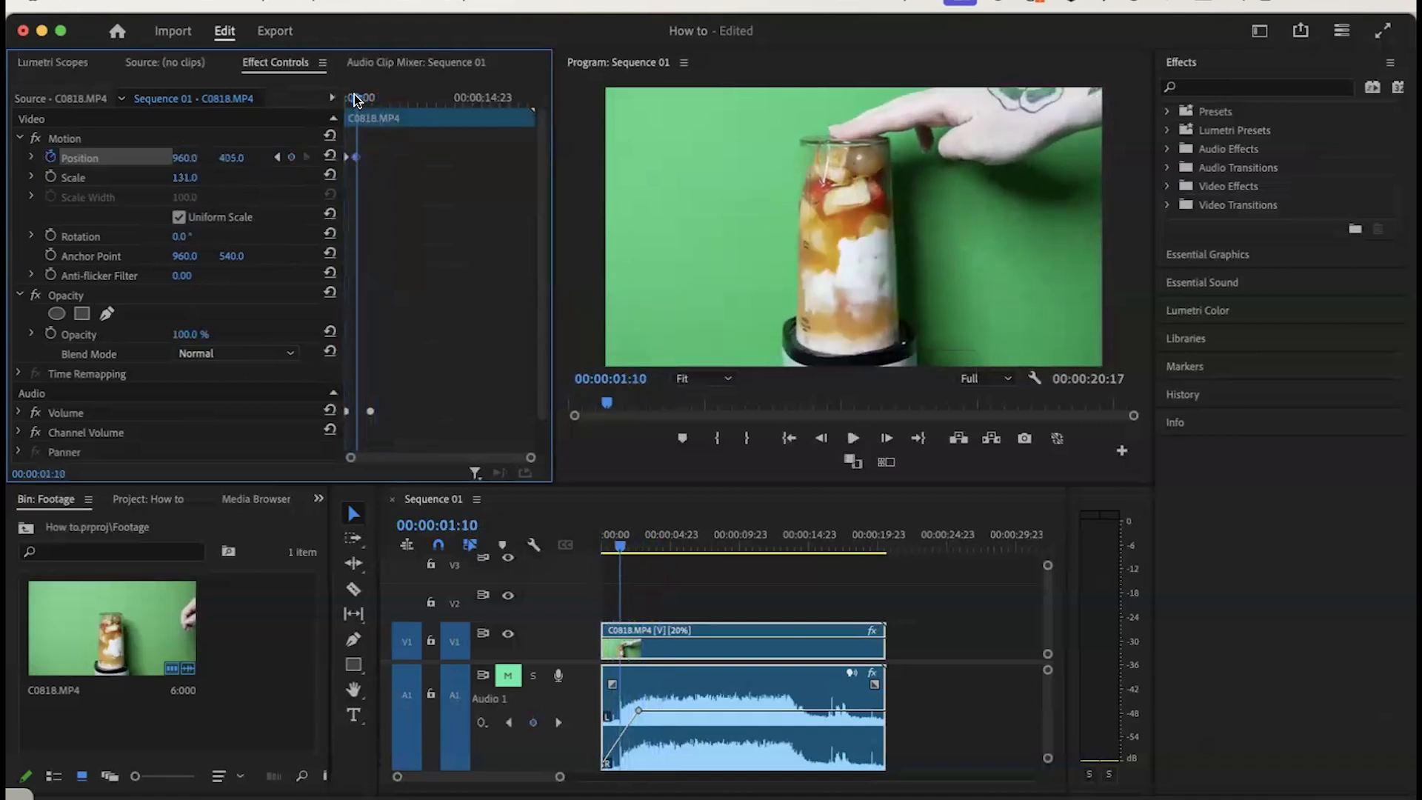
{"action": "key", "text": "Home"}
{"action": "key", "text": "space"}
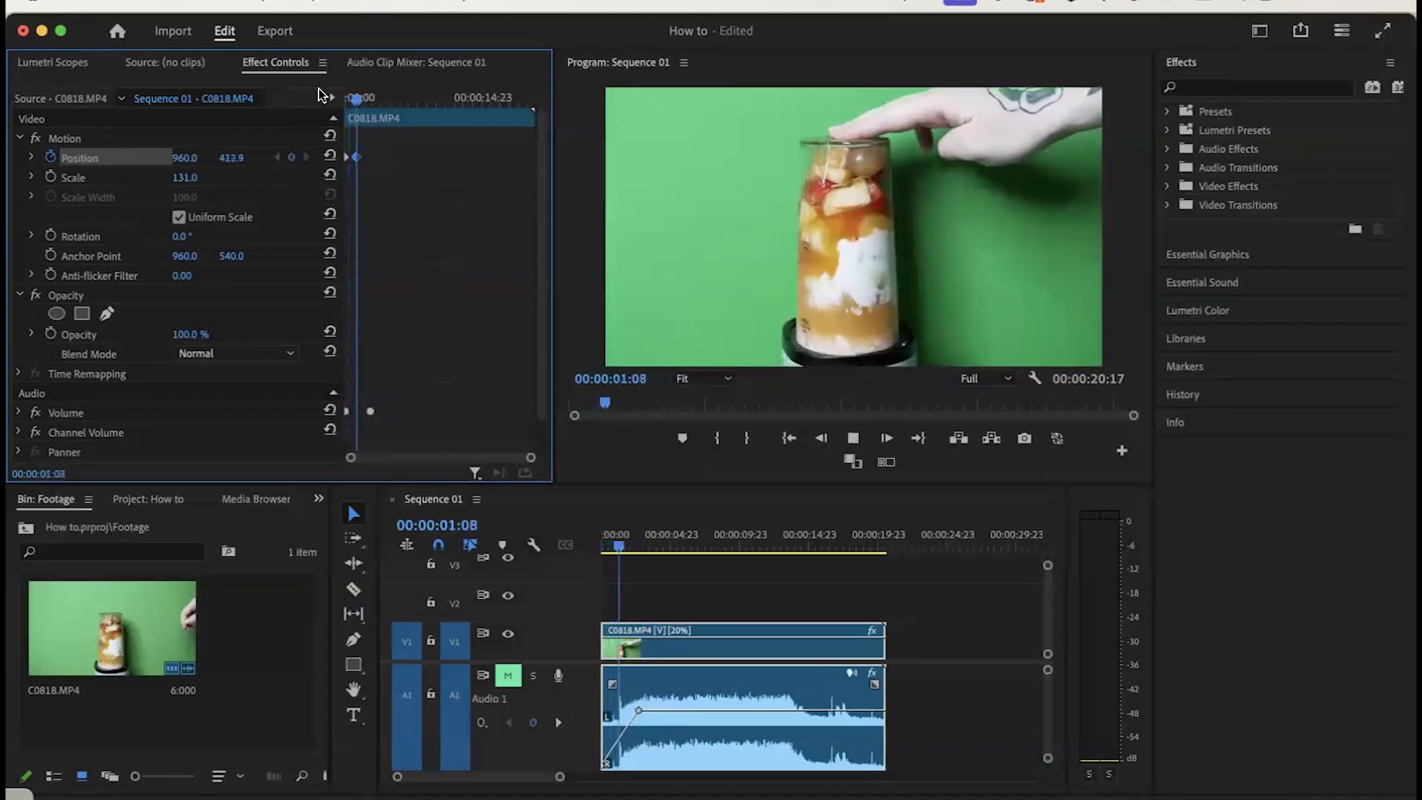
{"action": "key", "text": "space"}
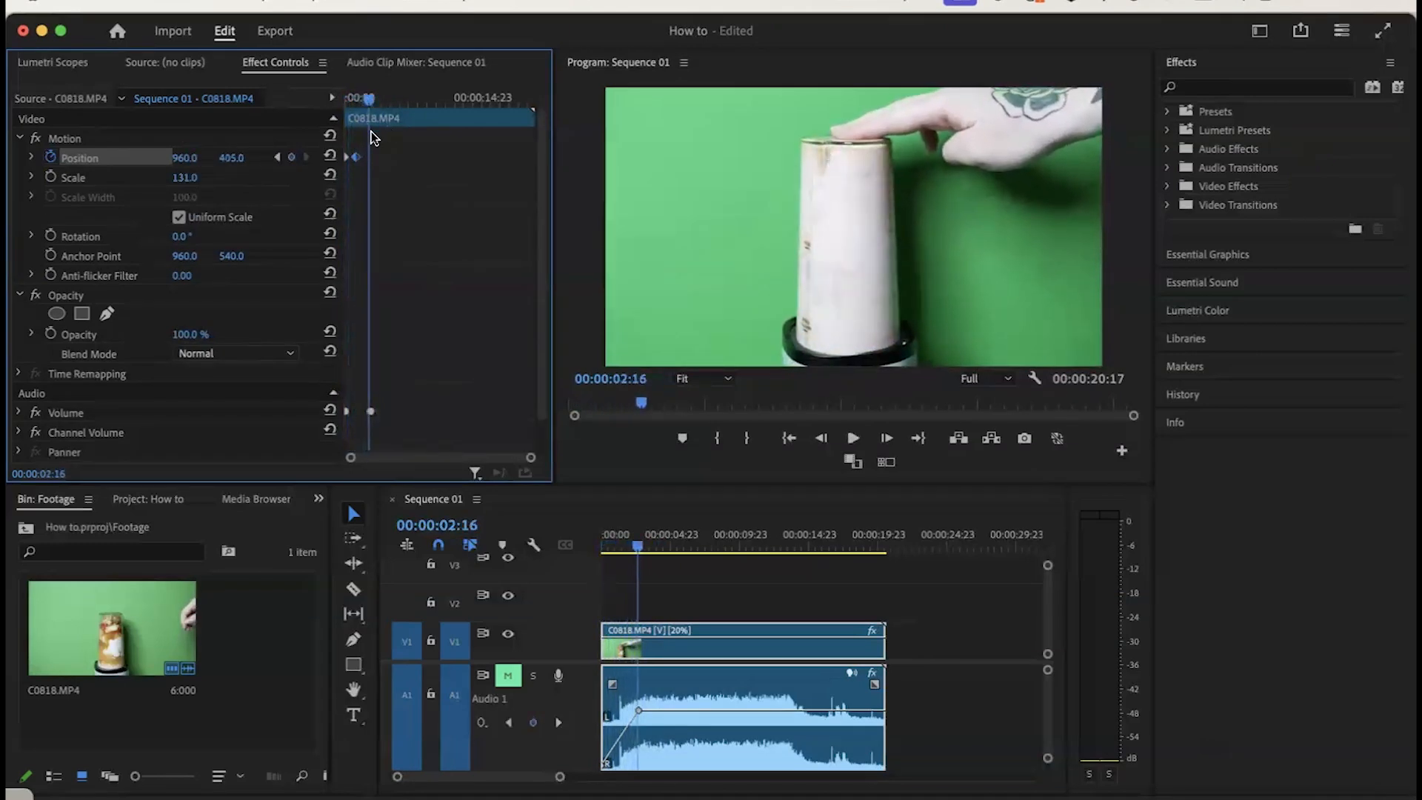
- Move the second Position keyframe to about 3.5 seconds and apply Ease Out temporal interpolation to the first one
{"action": "left_click_drag", "start_coordinate": [354, 158], "coordinate": [375, 158]}
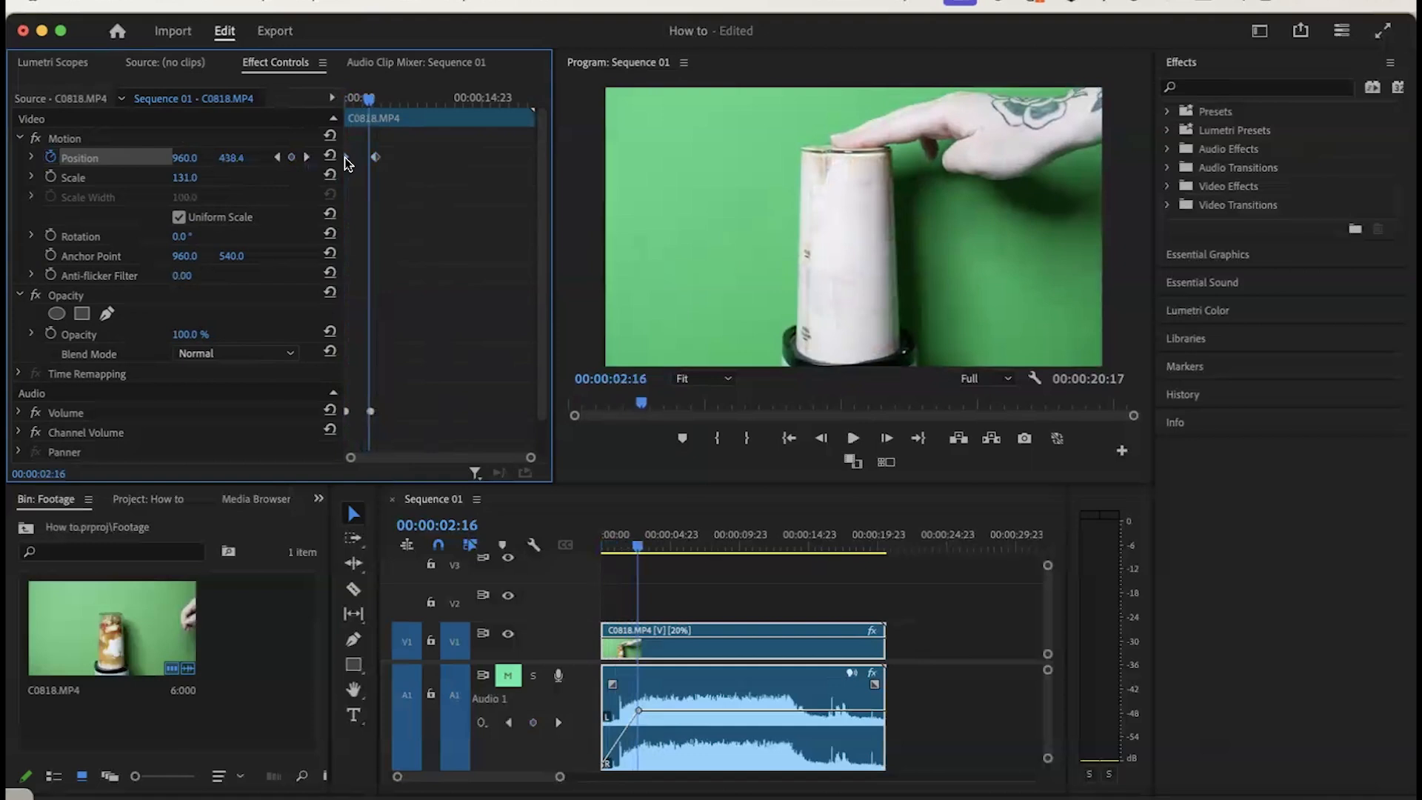
{"action": "right_click", "coordinate": [347, 162]}
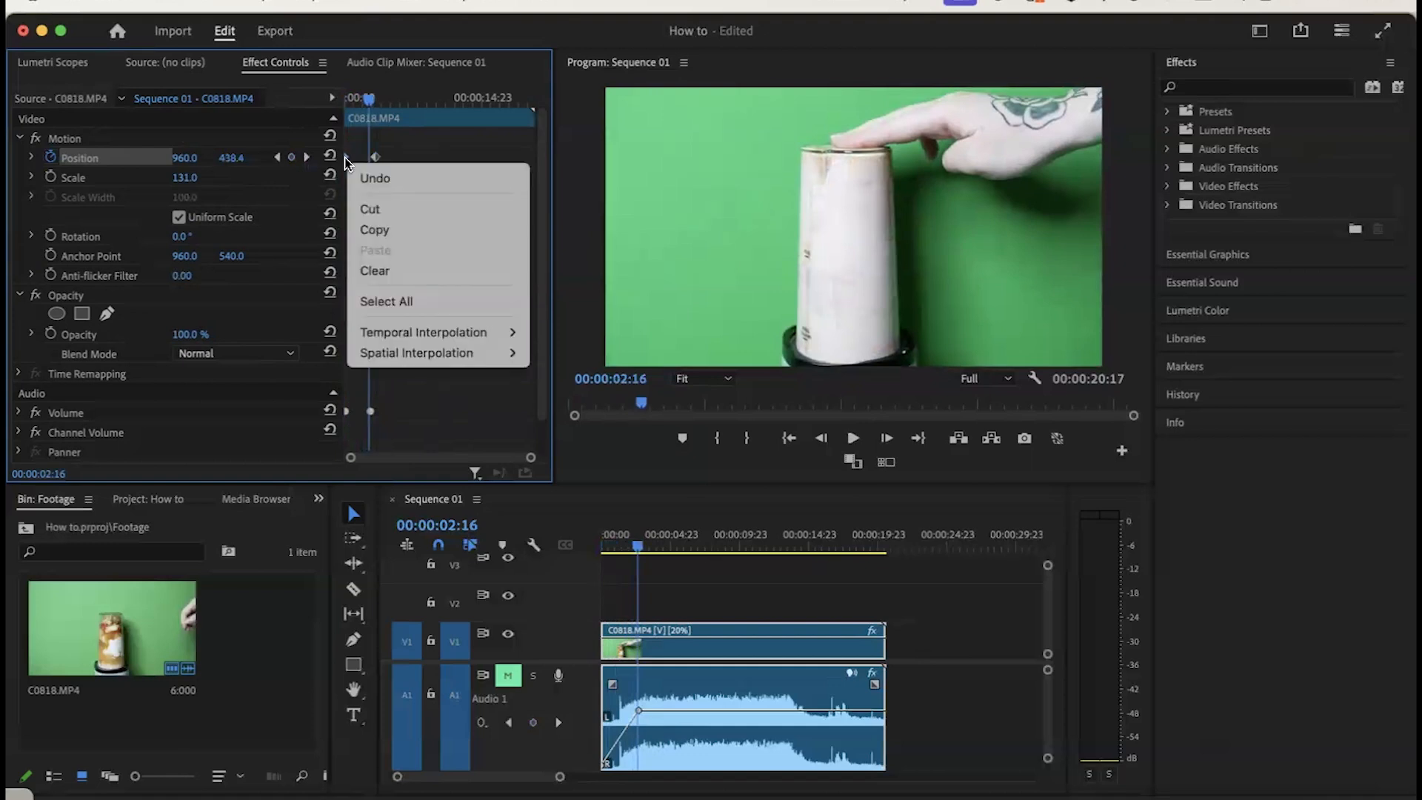
{"action": "mouse_move", "coordinate": [393, 335]}
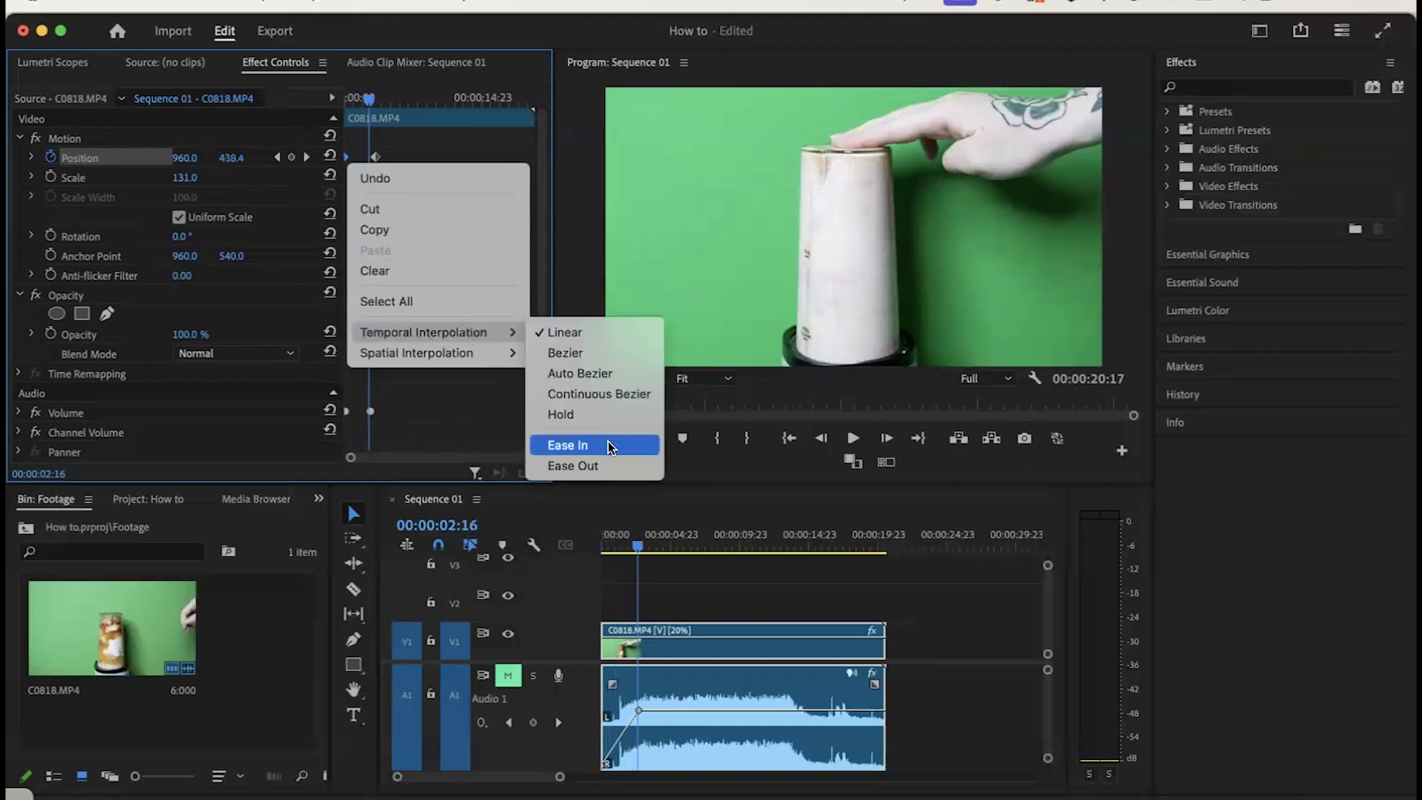
{"action": "left_click", "coordinate": [601, 464]}
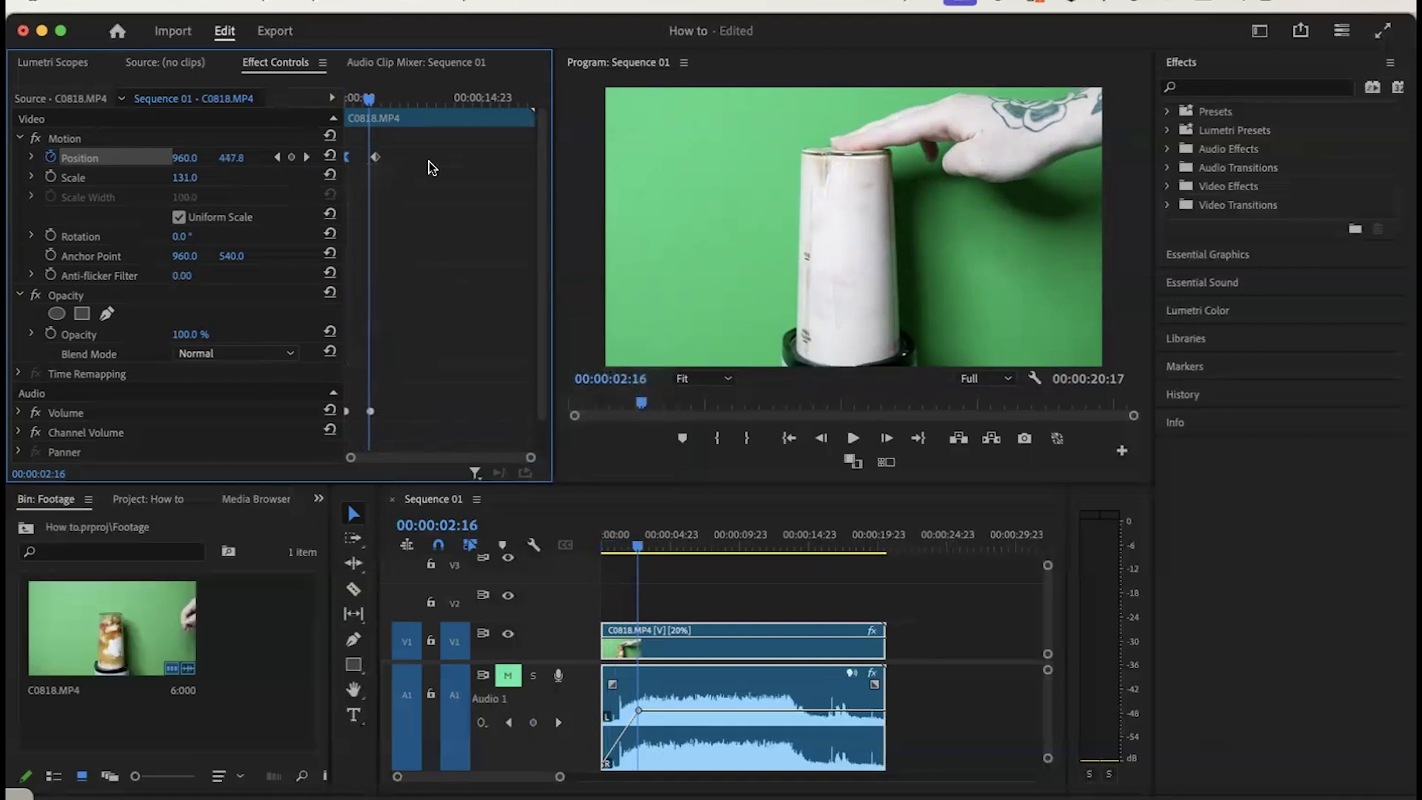
- Apply Ease In temporal interpolation to the second Position keyframe and preview the eased movement from near the clip's start
{"action": "right_click", "coordinate": [377, 154]}
{"action": "mouse_move", "coordinate": [489, 330]}
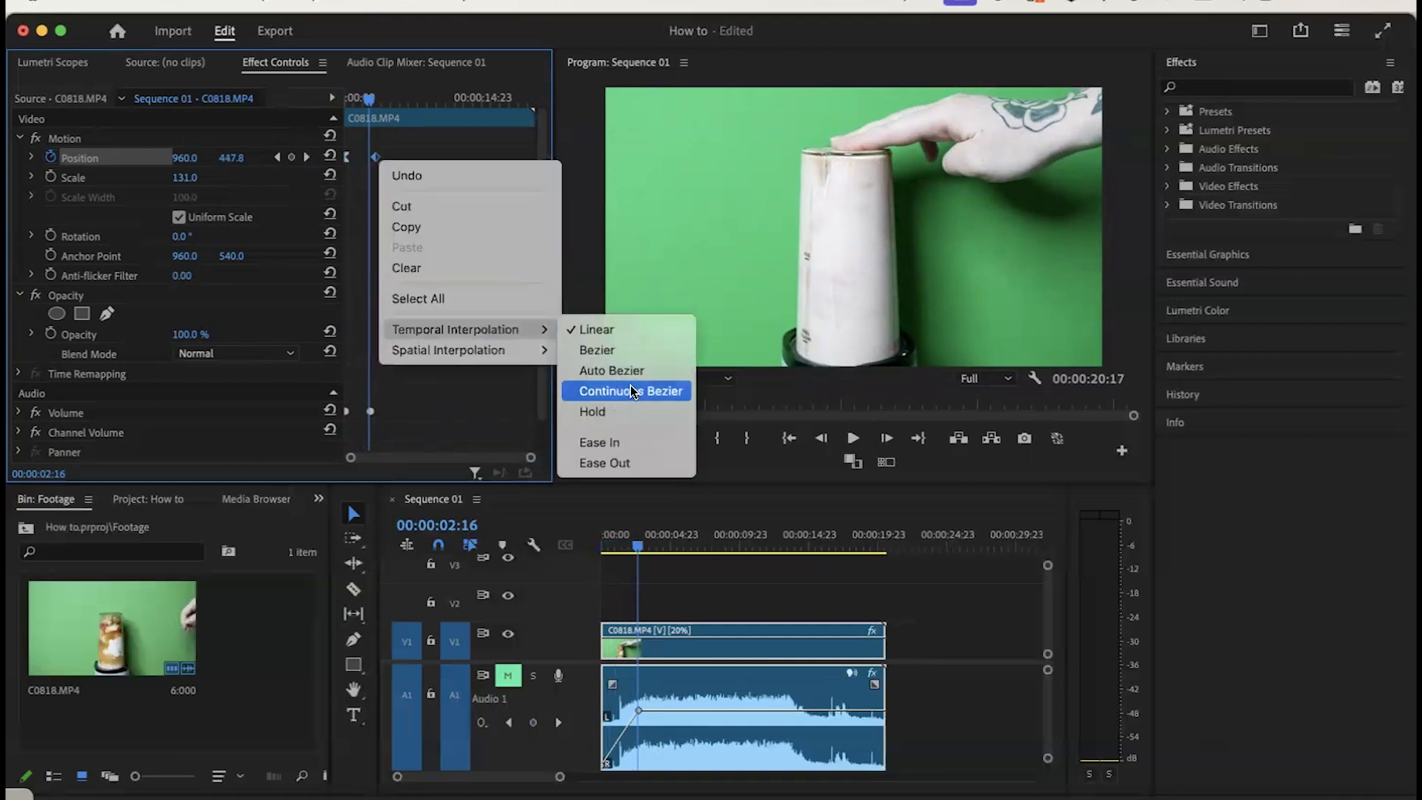
{"action": "left_click", "coordinate": [627, 443]}
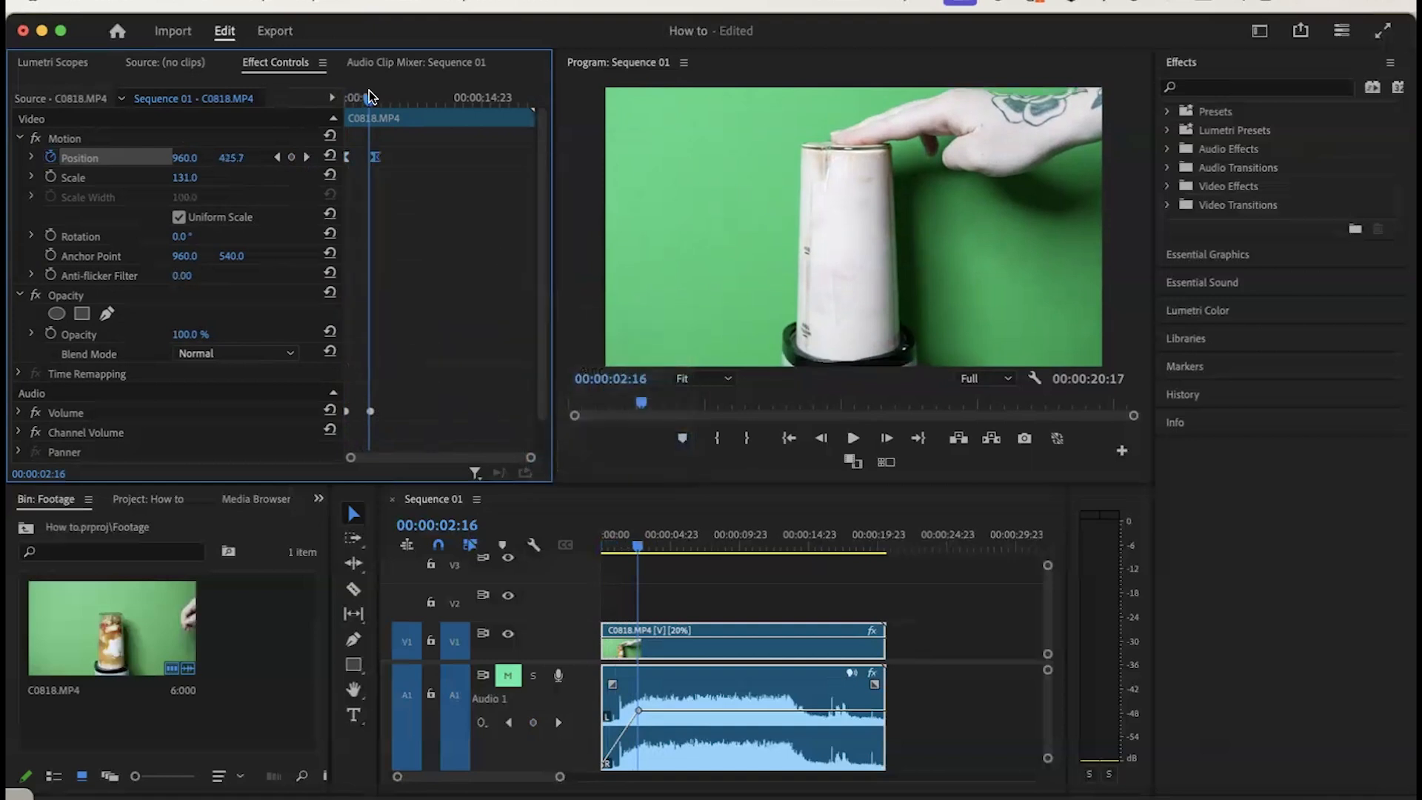
{"action": "left_click_drag", "start_coordinate": [369, 92], "coordinate": [348, 94]}
{"action": "key", "text": "space"}
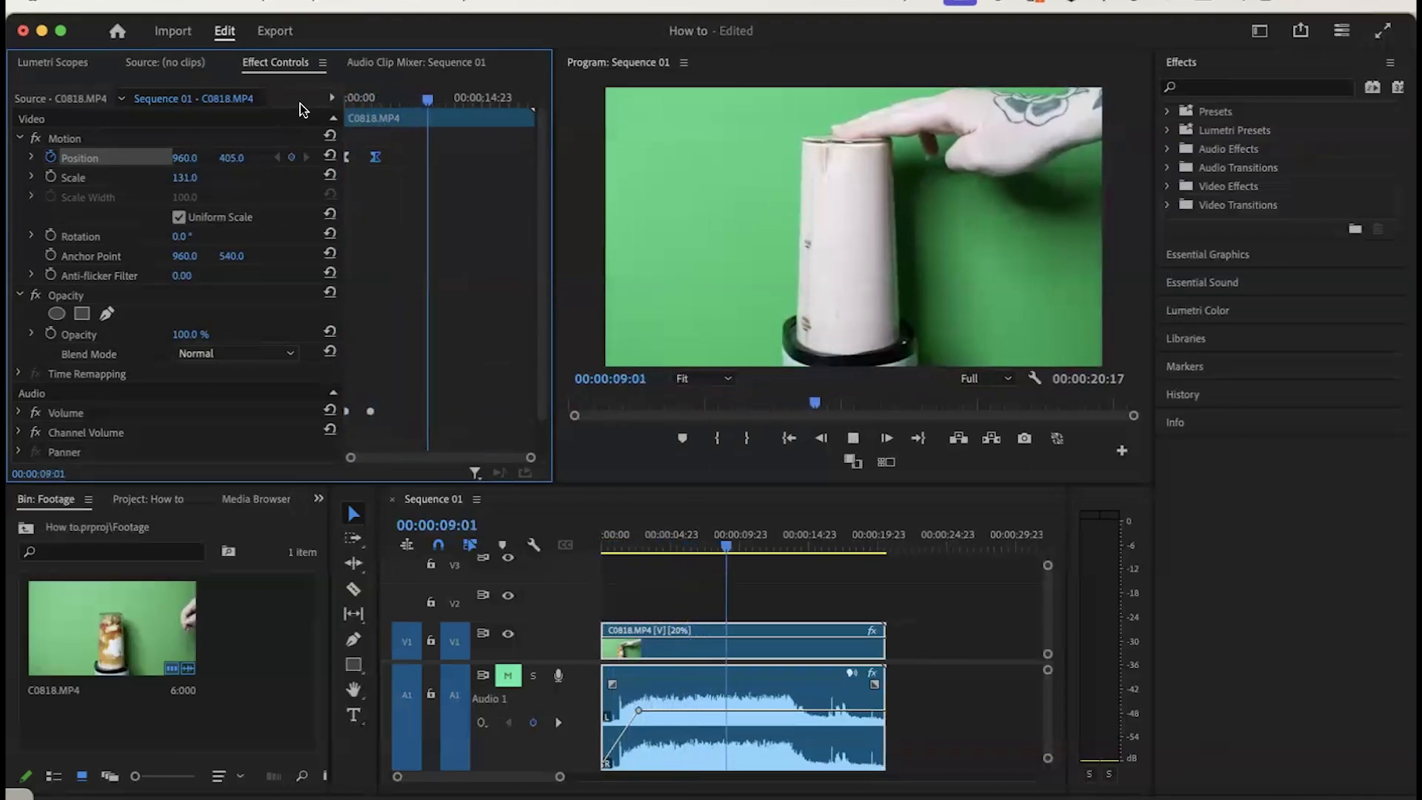
{"action": "key", "text": "space"}
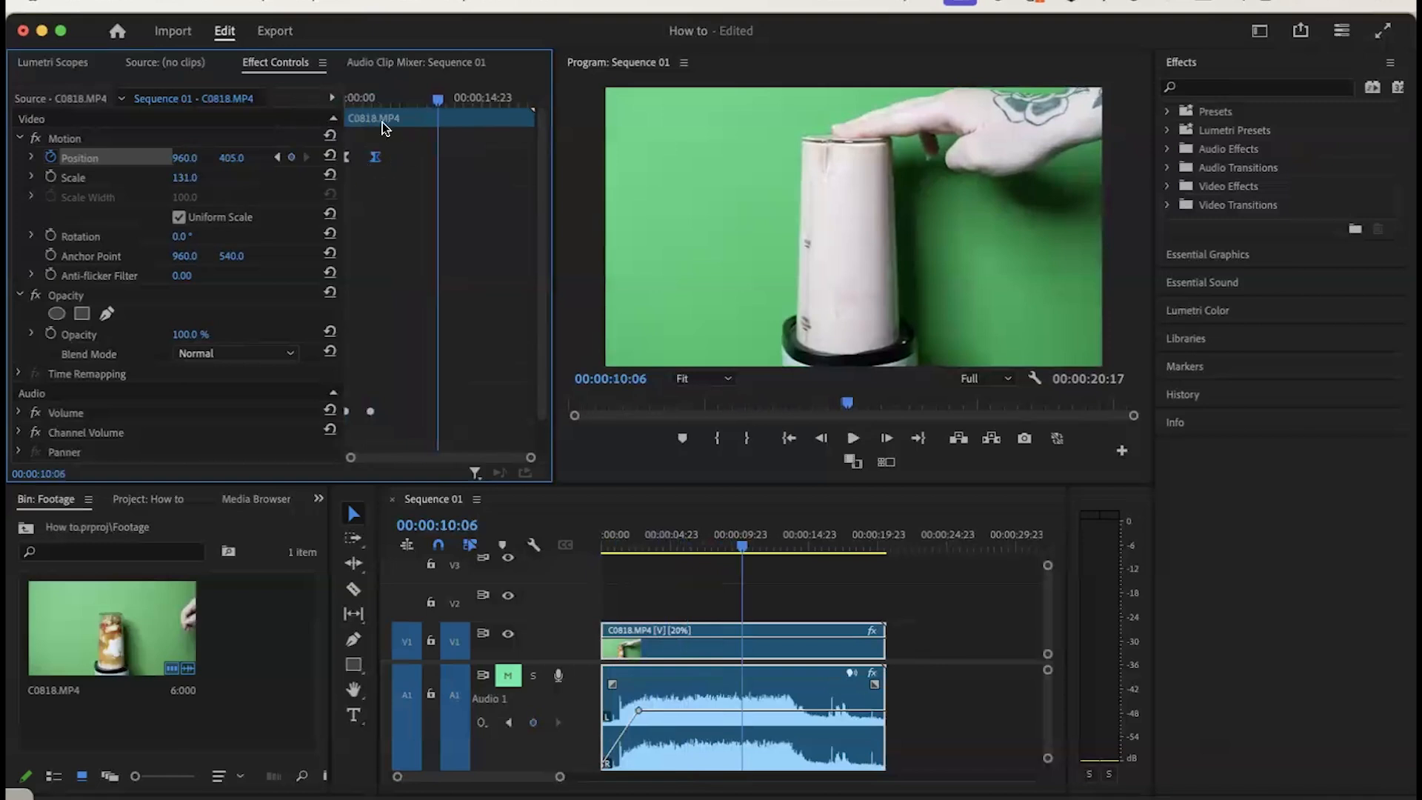
- At the clip's start, set its rotation to 30° and its scale to about 191
{"action": "left_click_drag", "start_coordinate": [387, 97], "coordinate": [336, 100]}
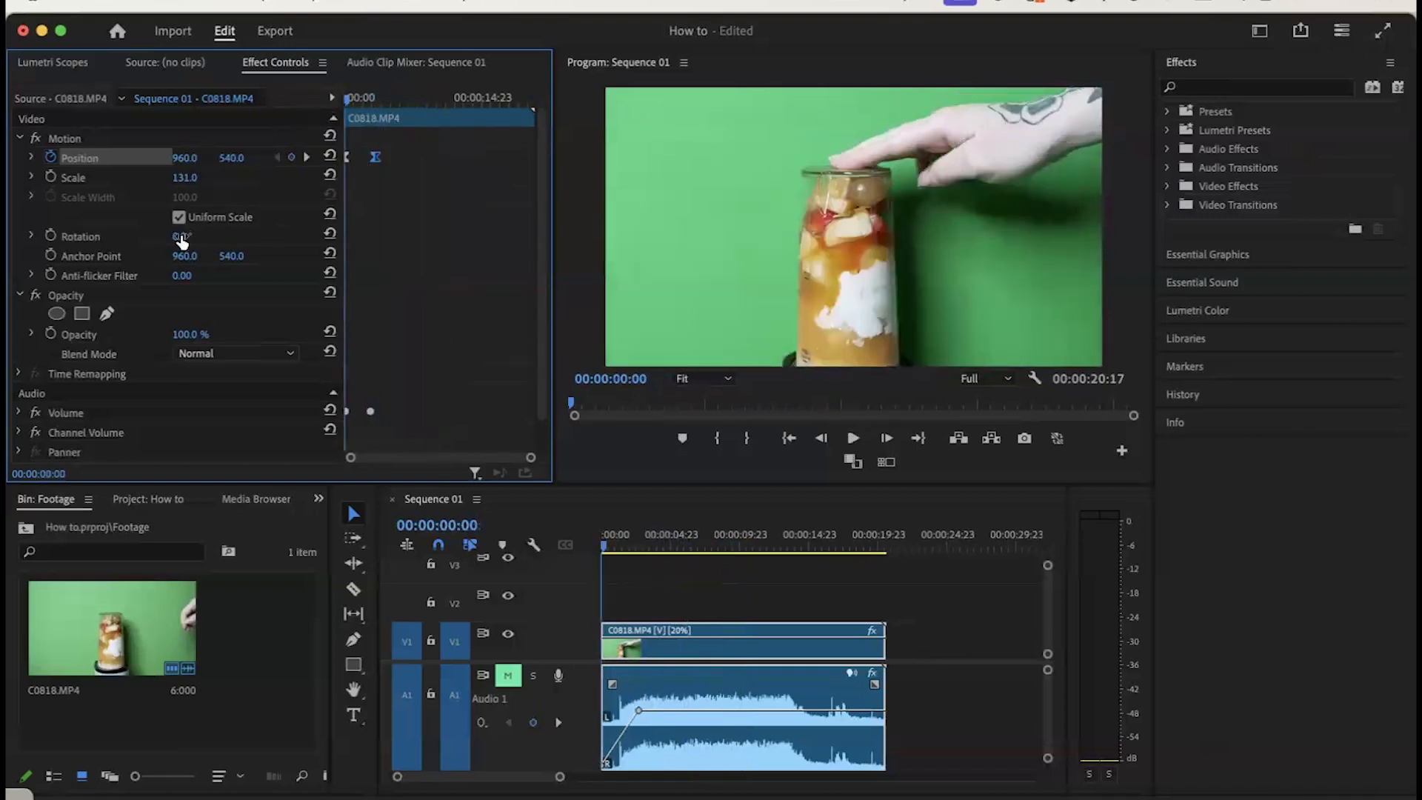
{"action": "left_click_drag", "start_coordinate": [184, 235], "coordinate": [192, 237]}
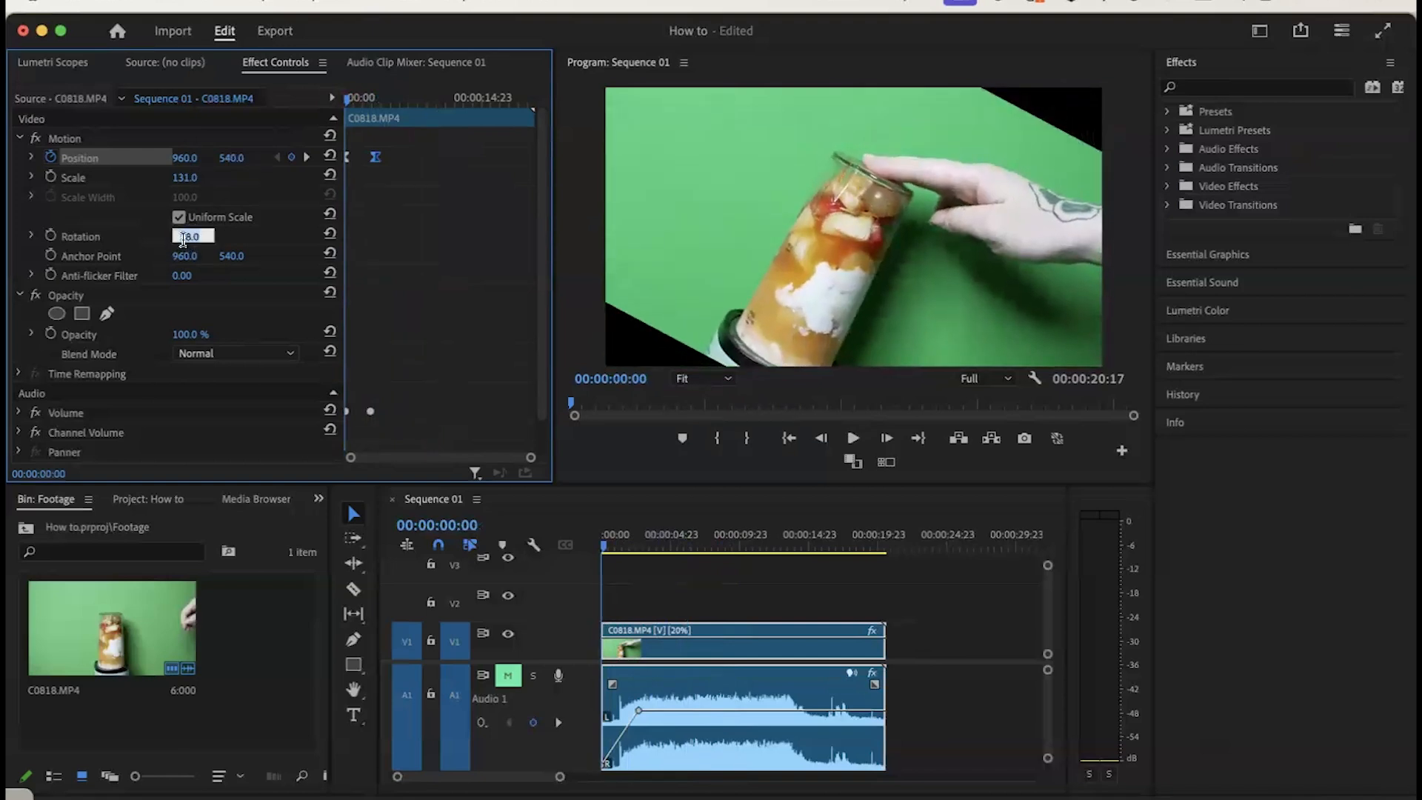
{"action": "left_click", "coordinate": [184, 236]}
{"action": "type", "text": "49"}
{"action": "key", "text": "Return"}
{"action": "left_click_drag", "start_coordinate": [184, 236], "coordinate": [172, 236]}
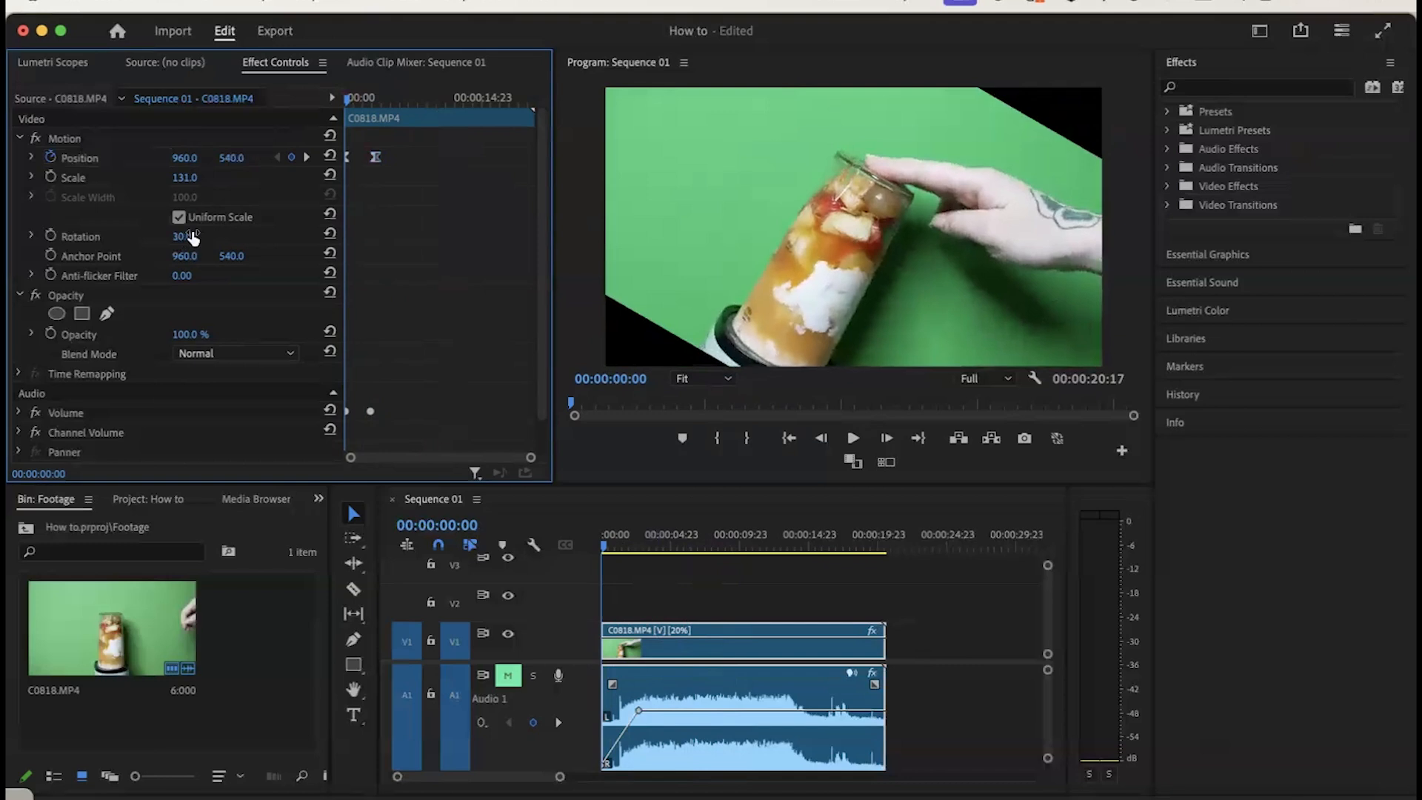
{"action": "left_click_drag", "start_coordinate": [186, 177], "coordinate": [199, 178]}
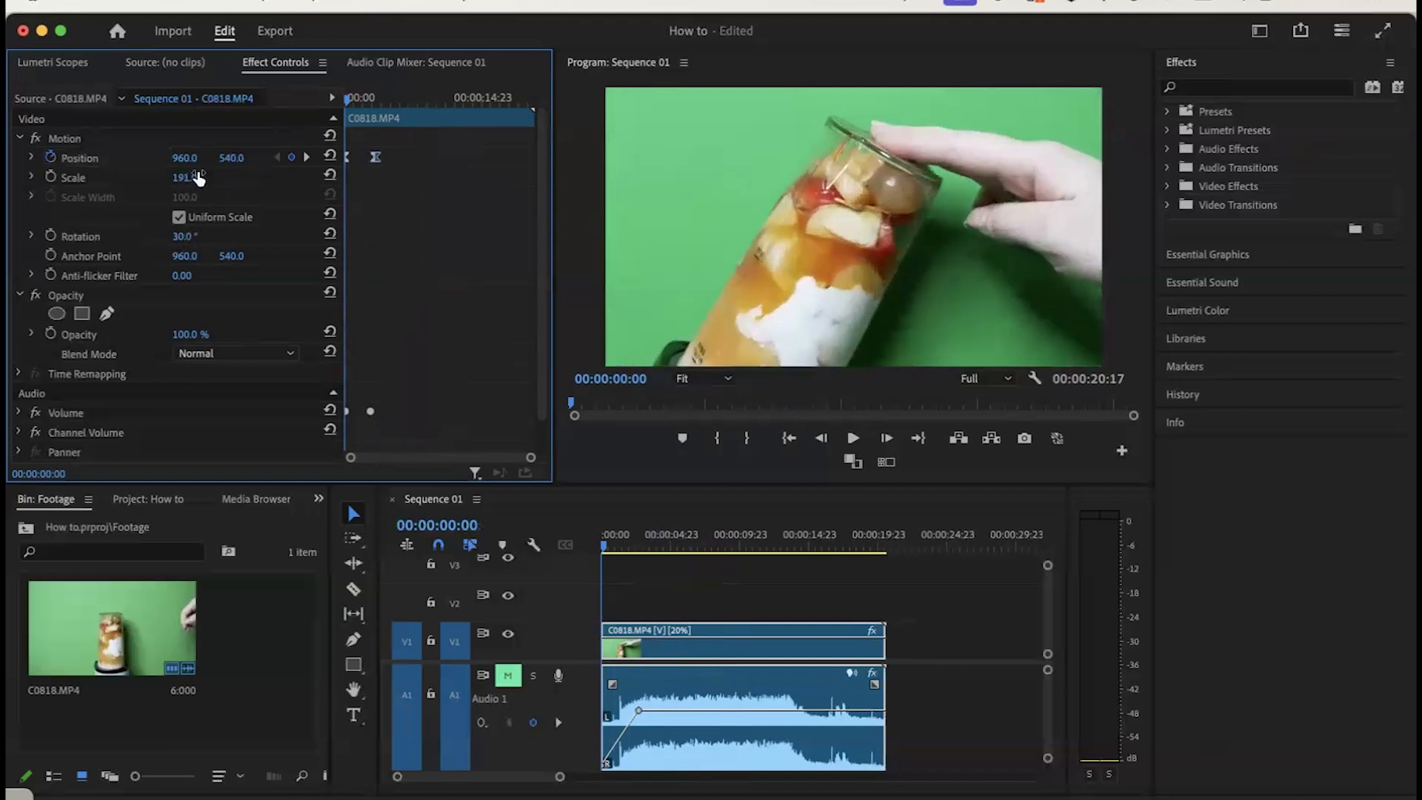
- Keyframe the rotation from 30° at the clip's start to about -30° at 00:00:05:19, and preview the animation
{"action": "left_click", "coordinate": [50, 236]}
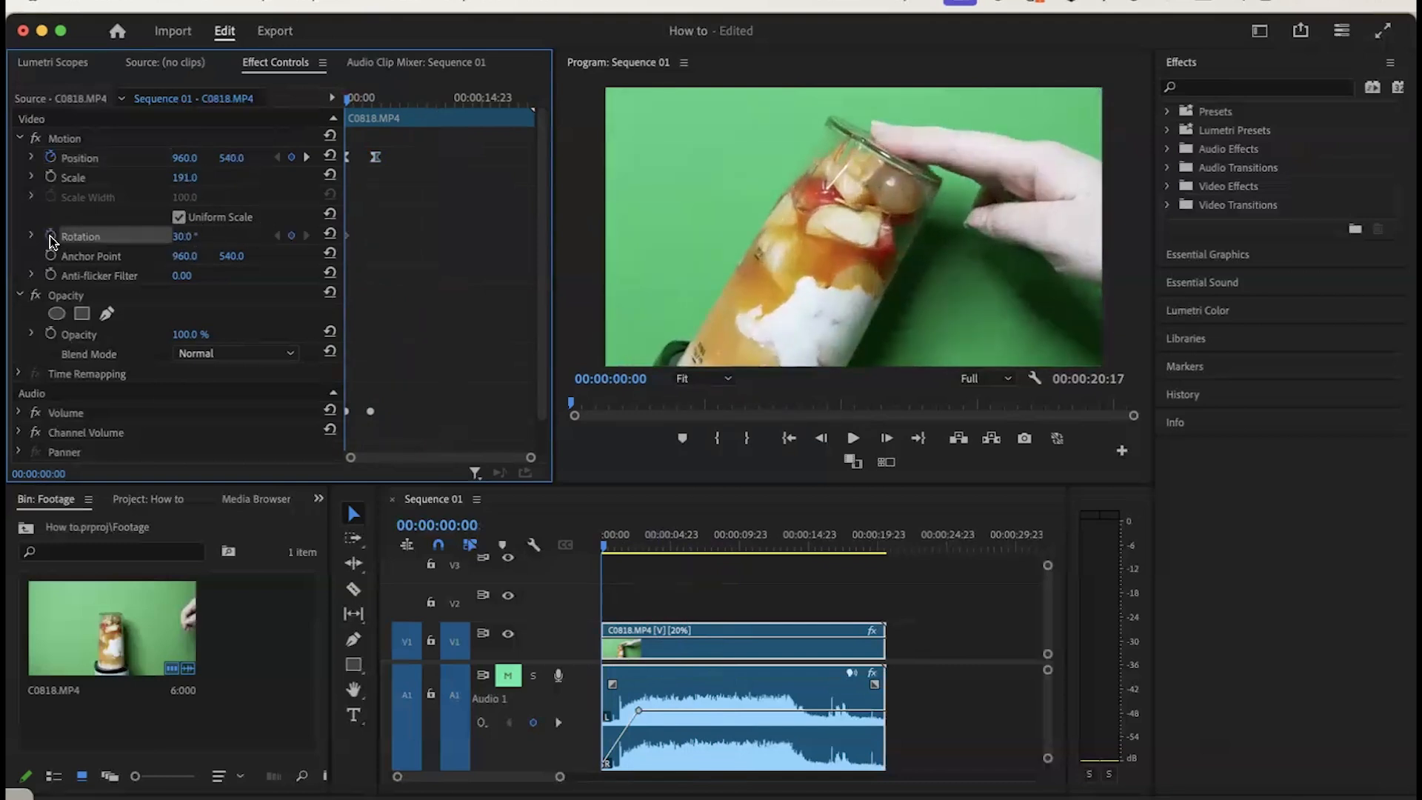
{"action": "left_click", "coordinate": [387, 100]}
{"action": "mouse_move", "coordinate": [387, 103]}
{"action": "left_mouse_down"}
{"action": "mouse_move", "coordinate": [369, 105]}
{"action": "mouse_move", "coordinate": [400, 104]}
{"action": "left_mouse_up"}
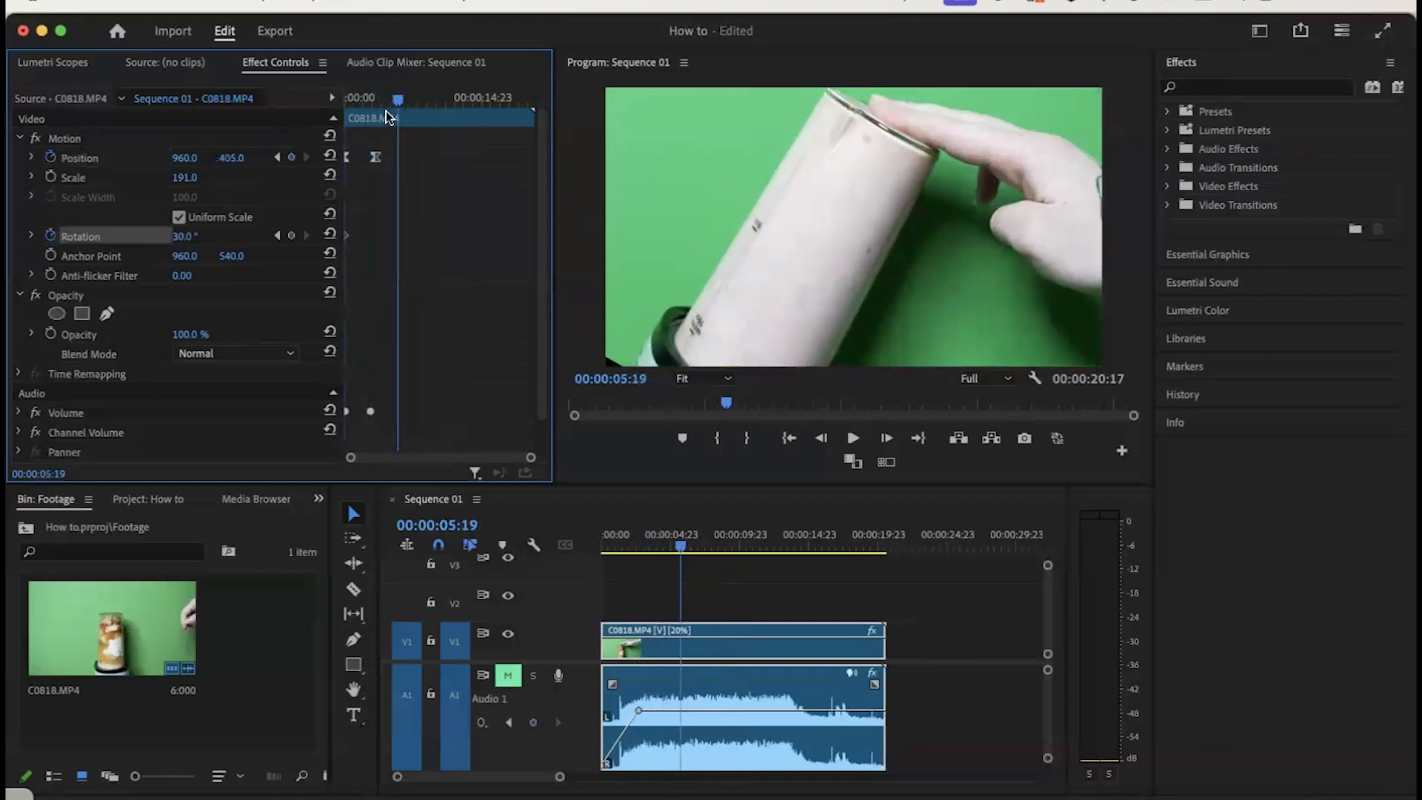
{"action": "left_click_drag", "start_coordinate": [183, 236], "coordinate": [138, 236]}
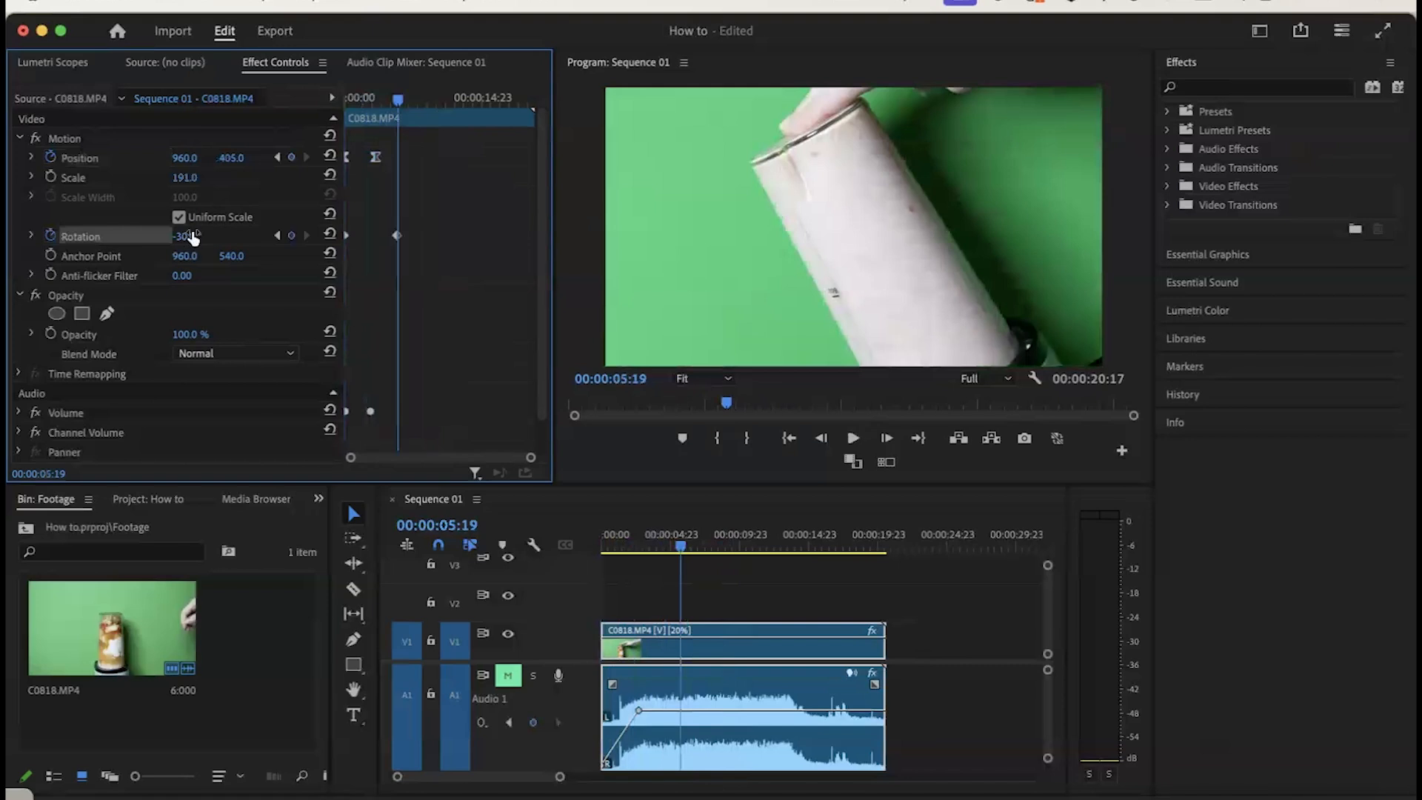
{"action": "left_click_drag", "start_coordinate": [397, 98], "coordinate": [344, 98]}
{"action": "key", "text": "space"}
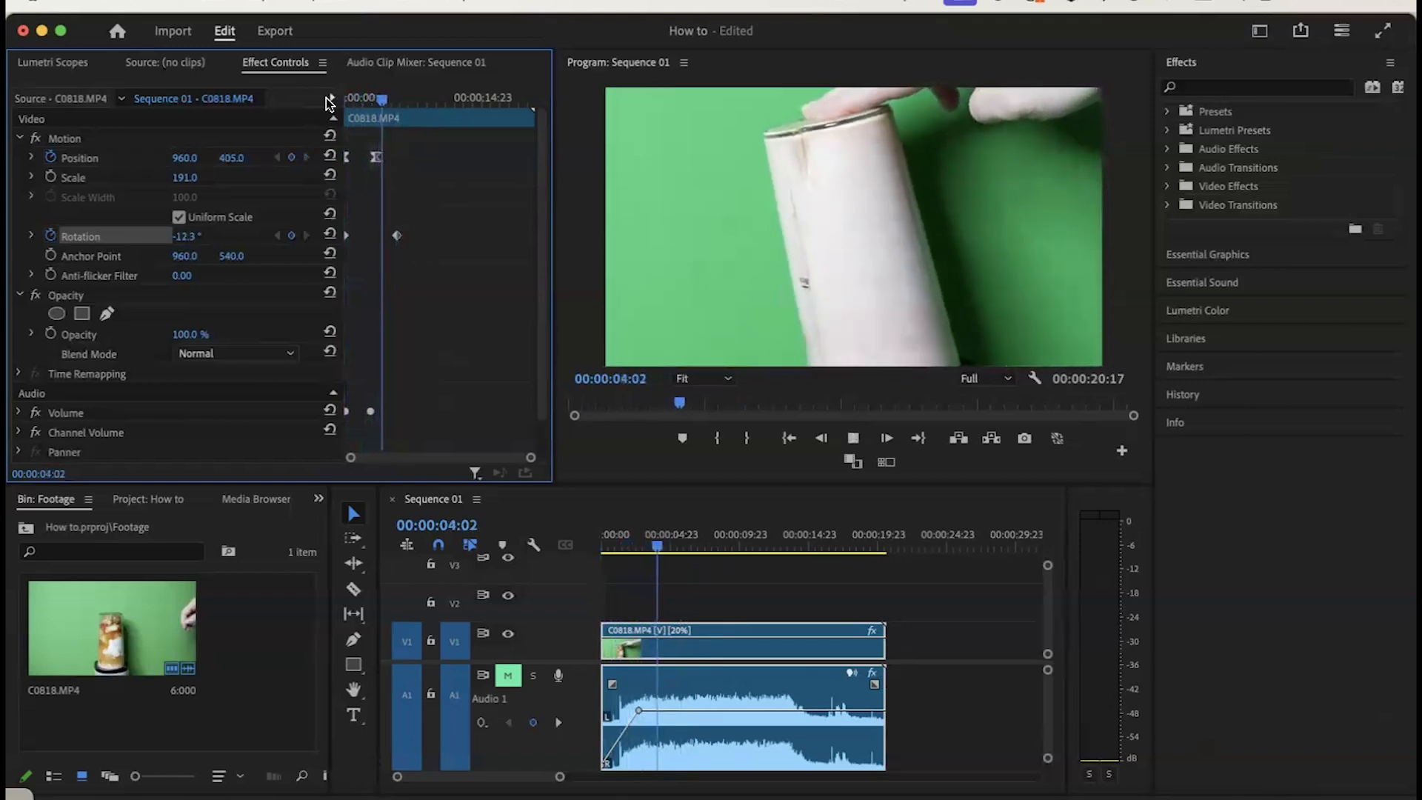
{"action": "key", "text": "space"}
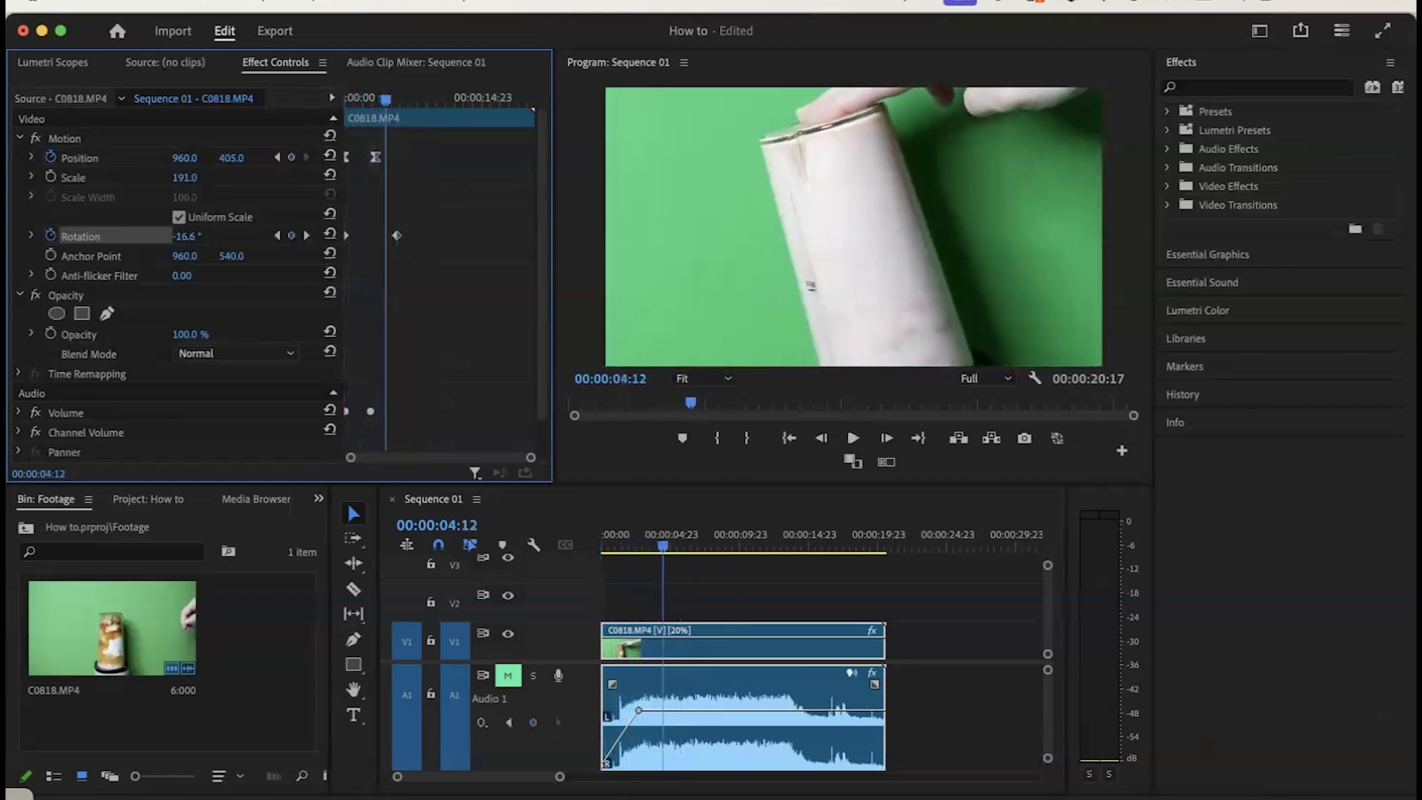
- Reduce the clip's scale to about 159 and play the combined position and rotation animation from the start
{"action": "left_click_drag", "start_coordinate": [184, 177], "coordinate": [161, 178]}
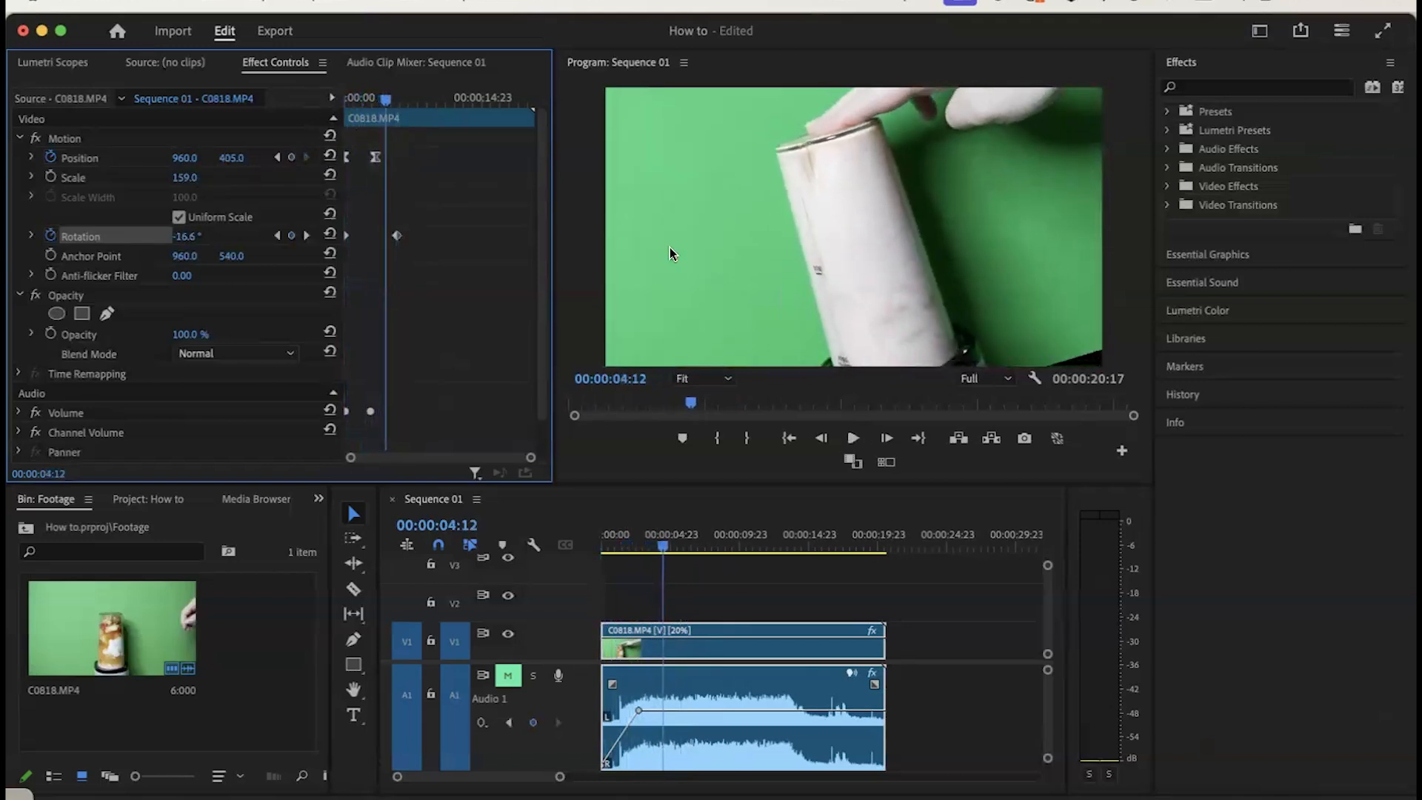
{"action": "left_click_drag", "start_coordinate": [382, 105], "coordinate": [341, 103]}
{"action": "key", "text": "space"}
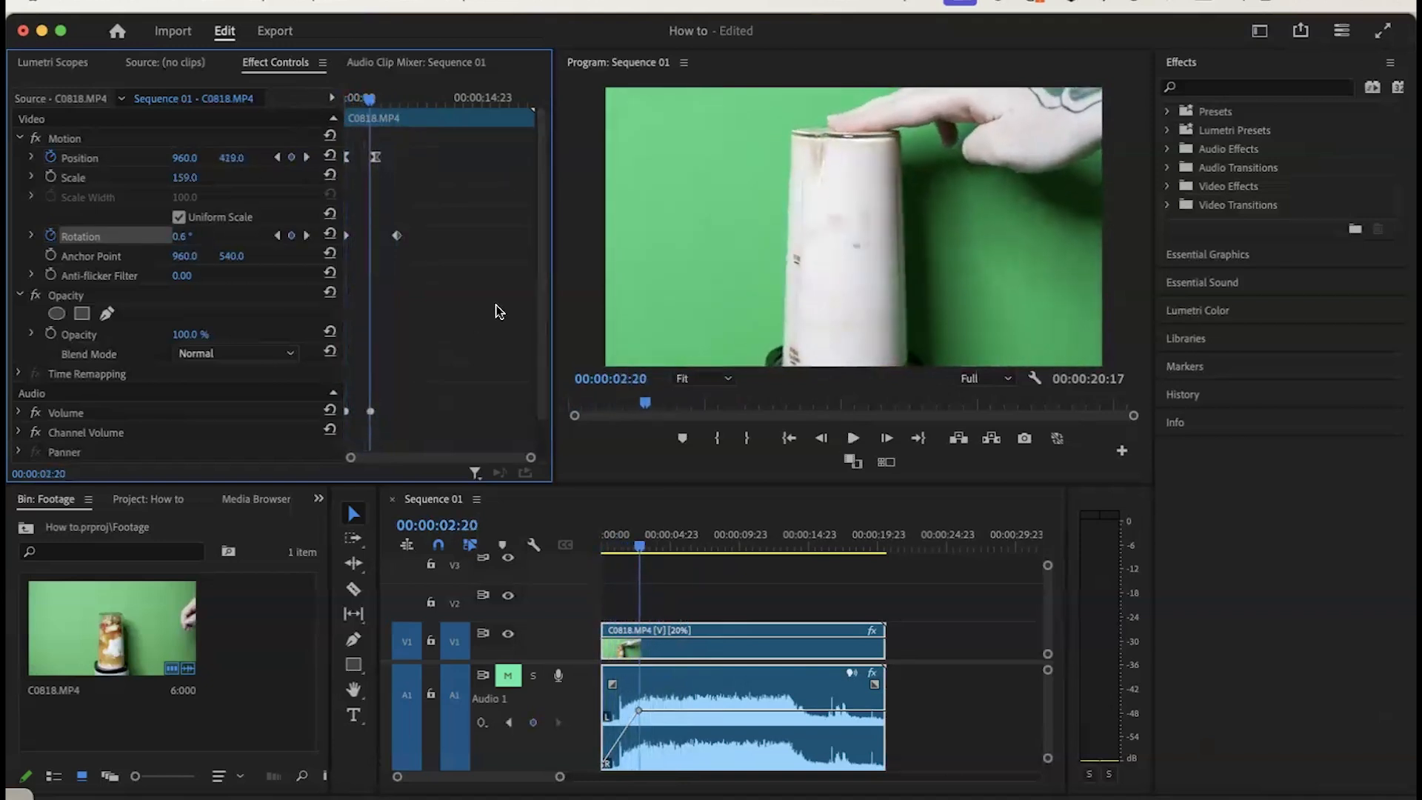
- Collapse the Motion properties and examine the Video Effects categories, including the contents of Artlist - Blurs
{"action": "left_click", "coordinate": [19, 139]}
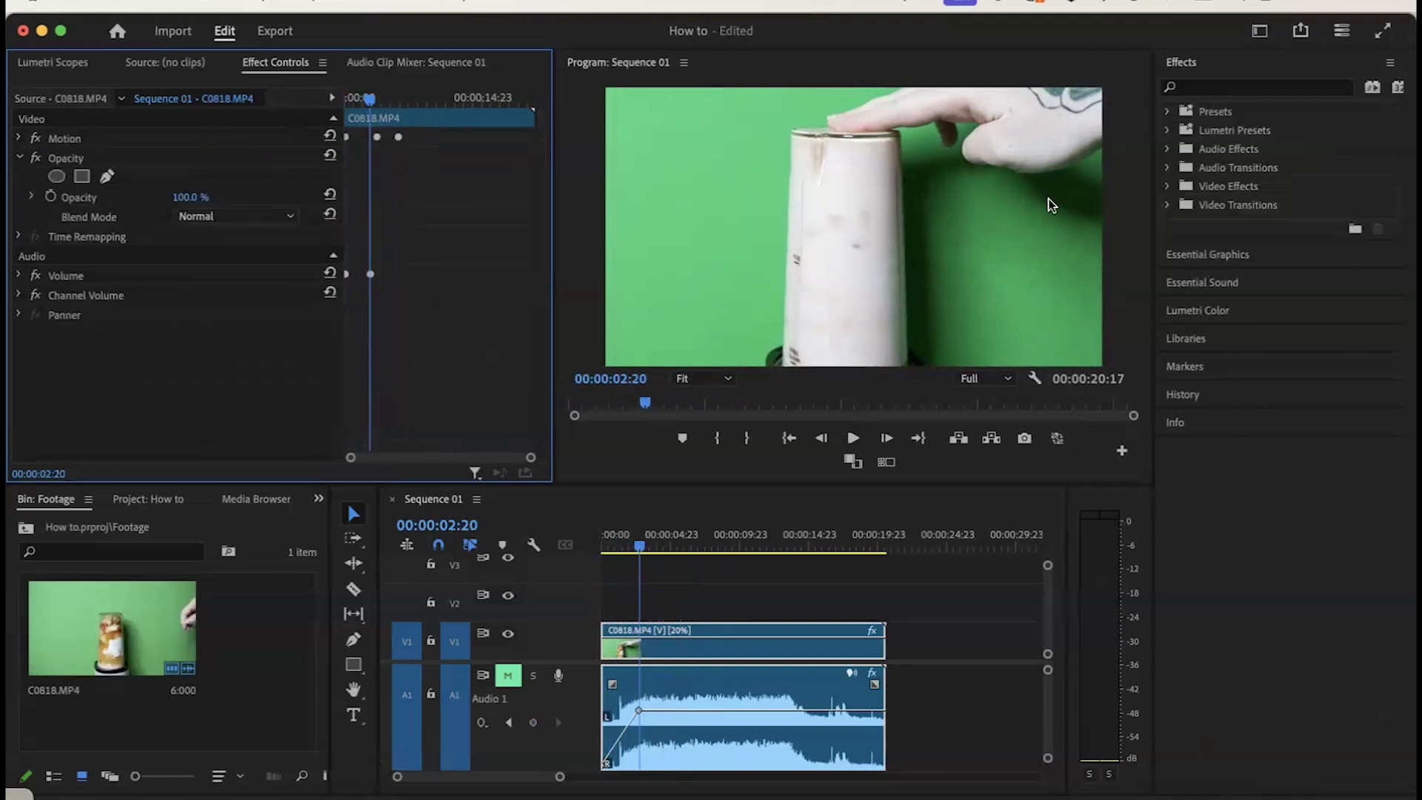
{"action": "left_click", "coordinate": [1309, 30]}
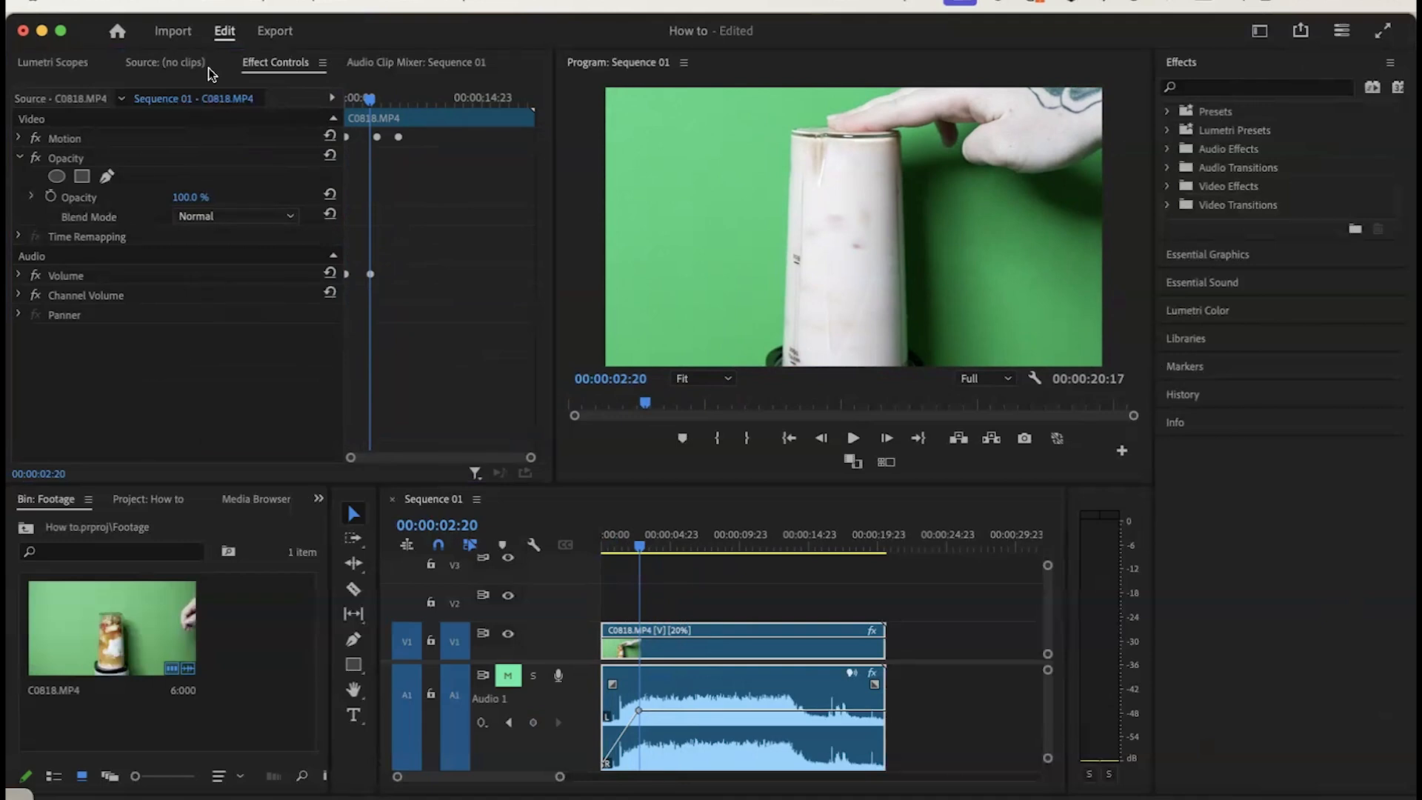
{"action": "left_click", "coordinate": [1167, 186]}
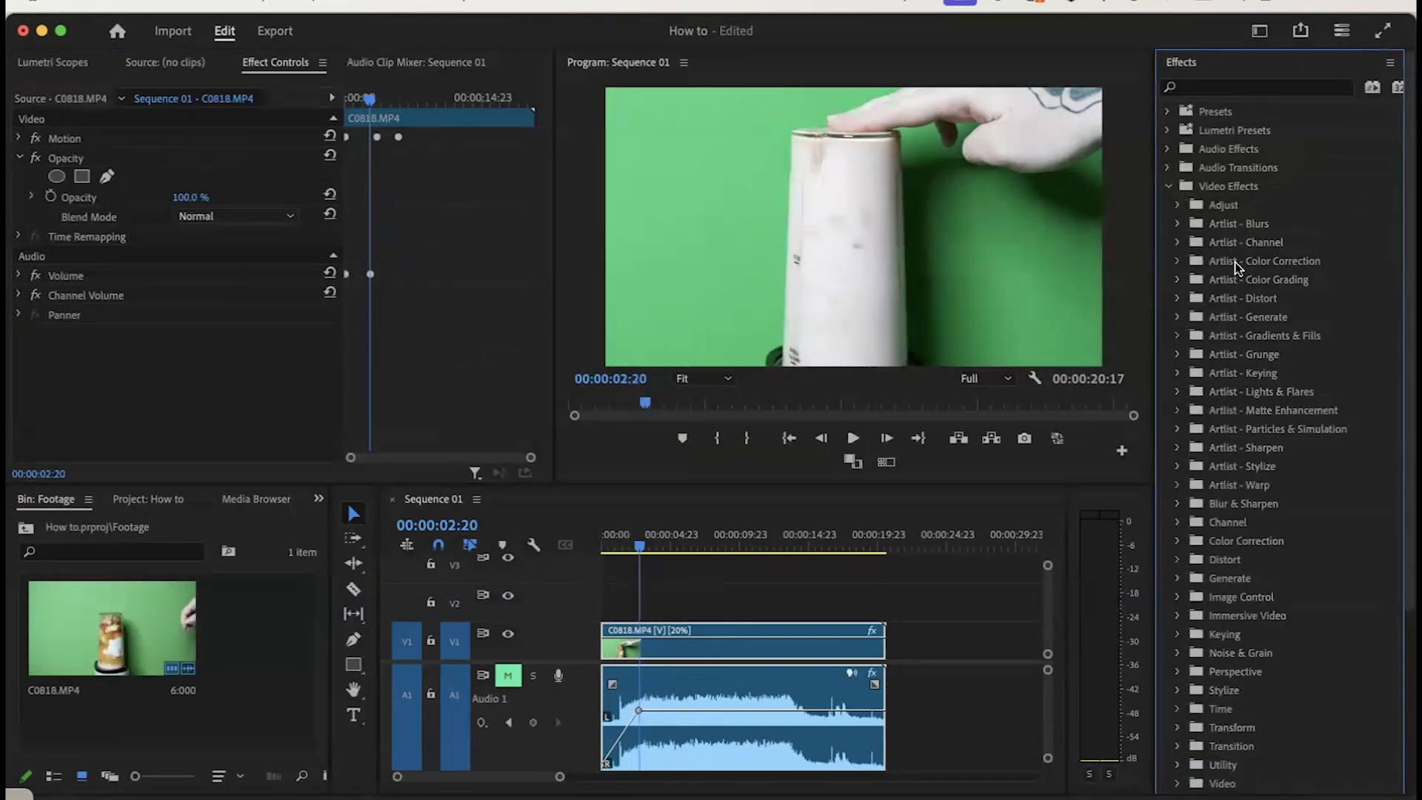
{"action": "left_click", "coordinate": [1178, 223]}
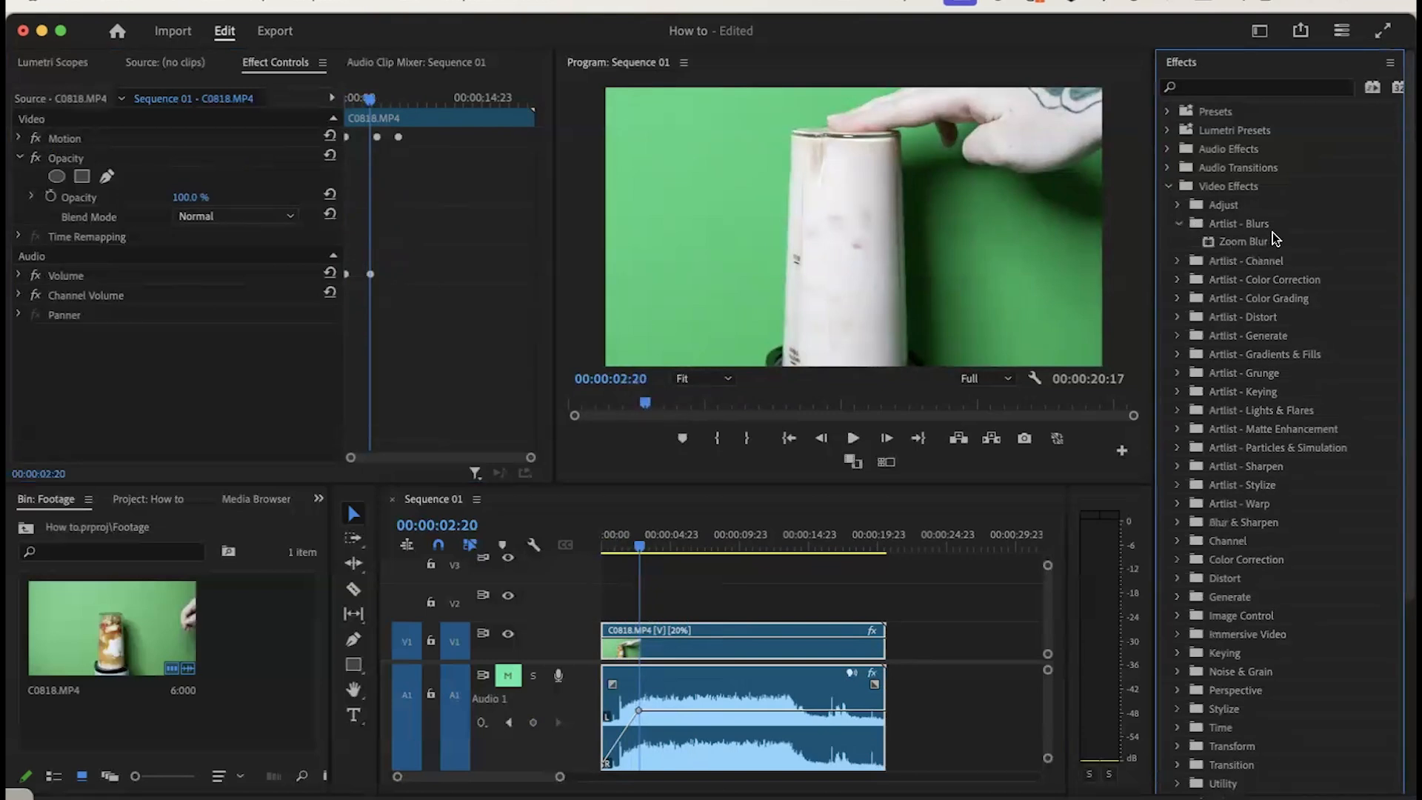
{"action": "left_click", "coordinate": [1178, 223]}
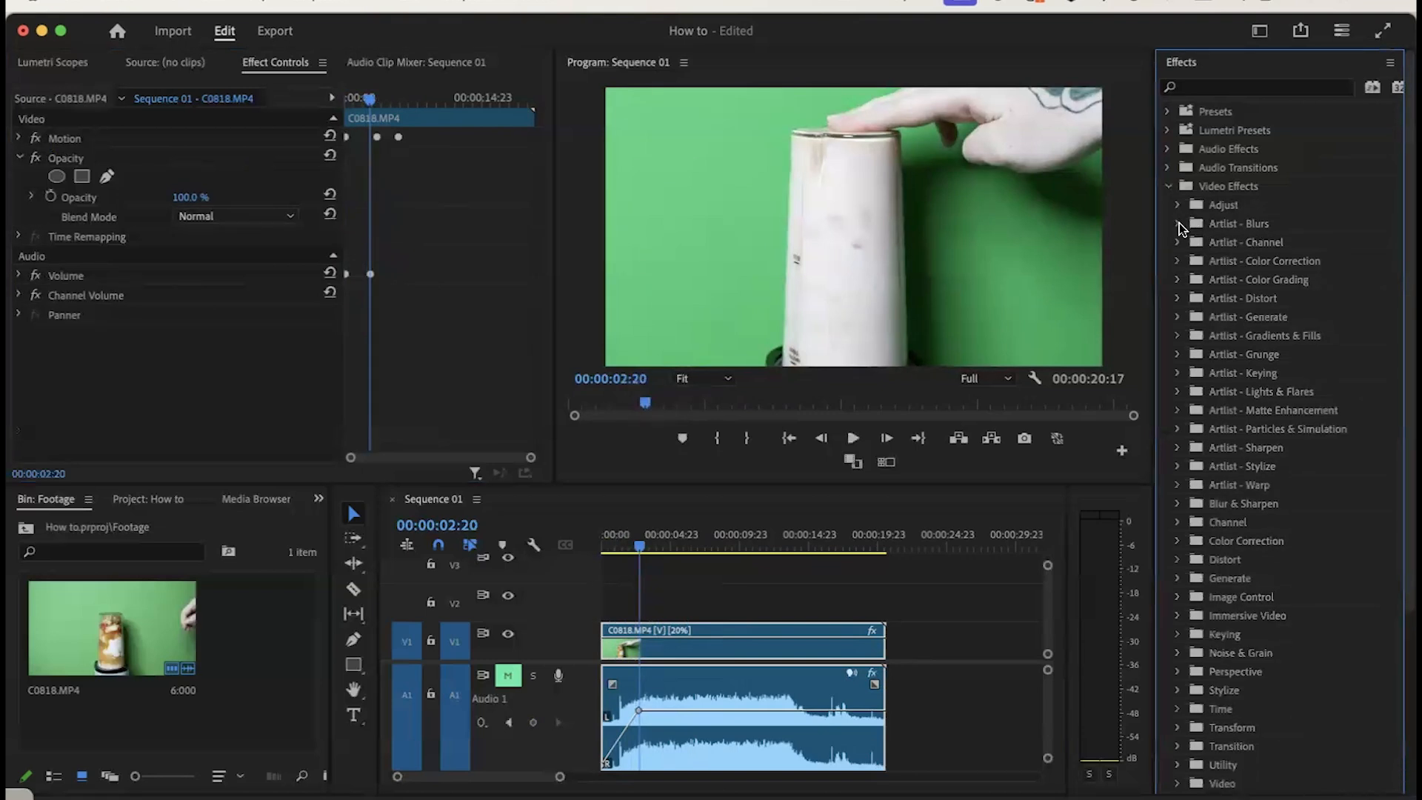
{"action": "scroll", "coordinate": [1197, 411], "scroll_direction": "down", "scroll_amount": 1}
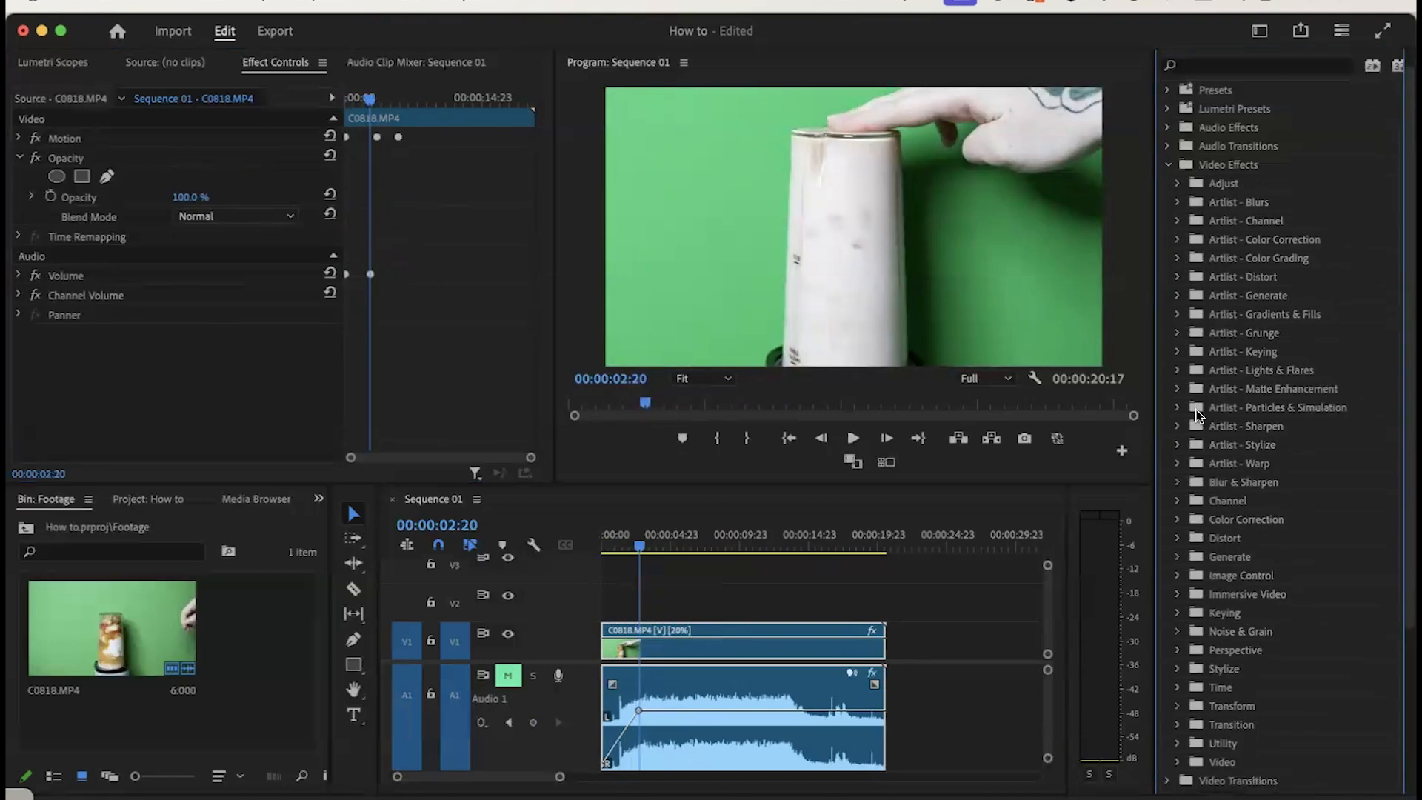
- Apply the Gaussian Blur from Blur & Sharpen to the C0818.MP4 clip and expand the Stylize effects category
{"action": "left_click", "coordinate": [1178, 483]}
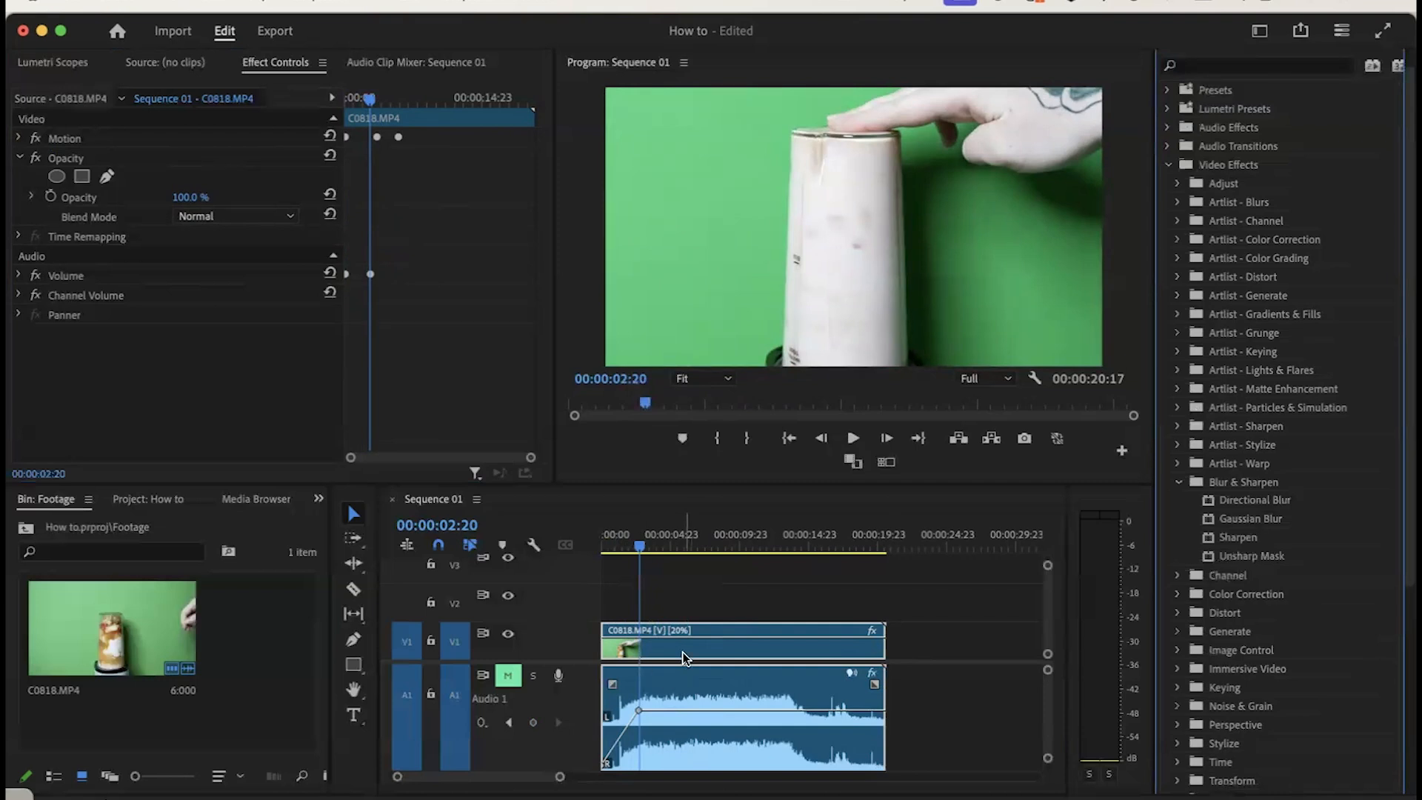
{"action": "left_click", "coordinate": [1269, 518]}
{"action": "double_click", "coordinate": [1268, 518]}
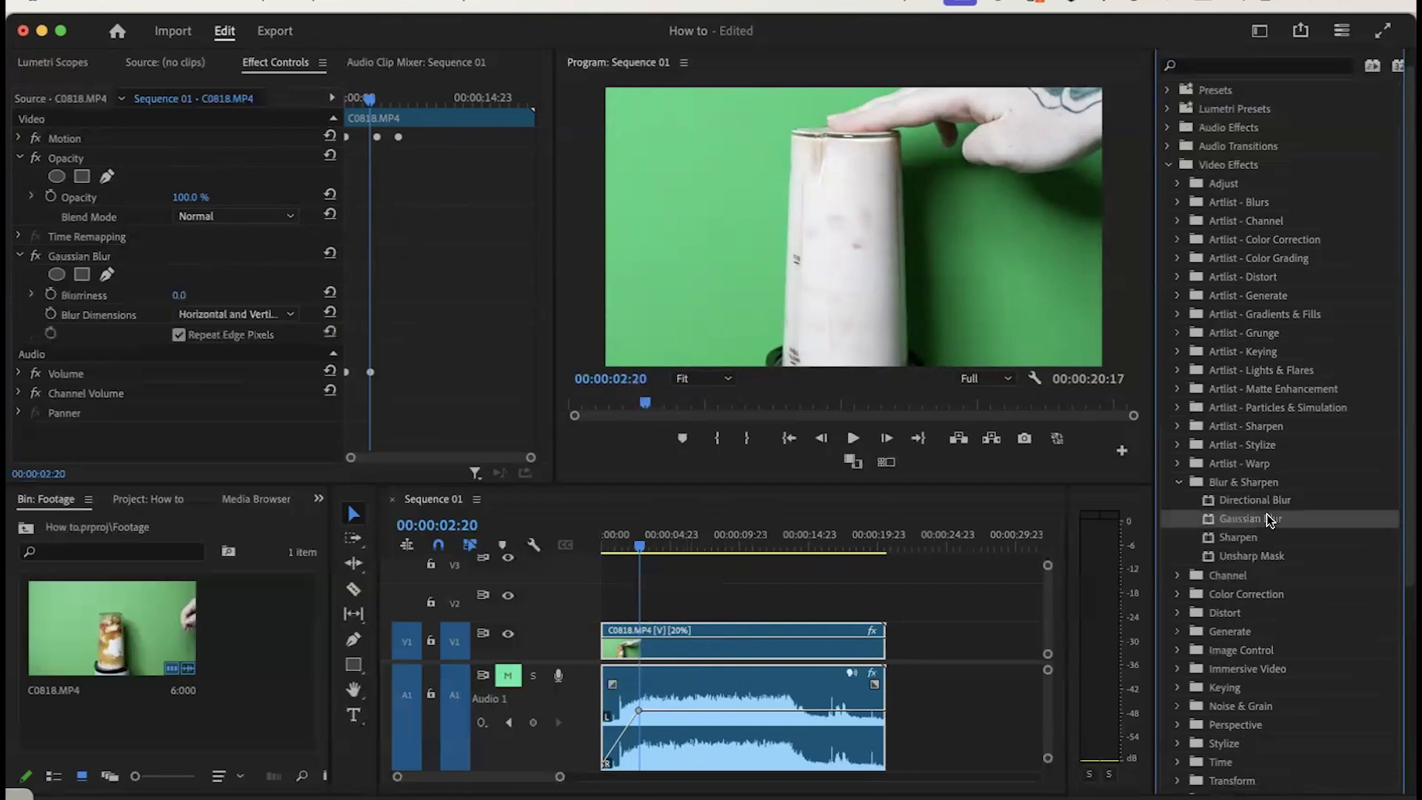
{"action": "key", "text": "super+z"}
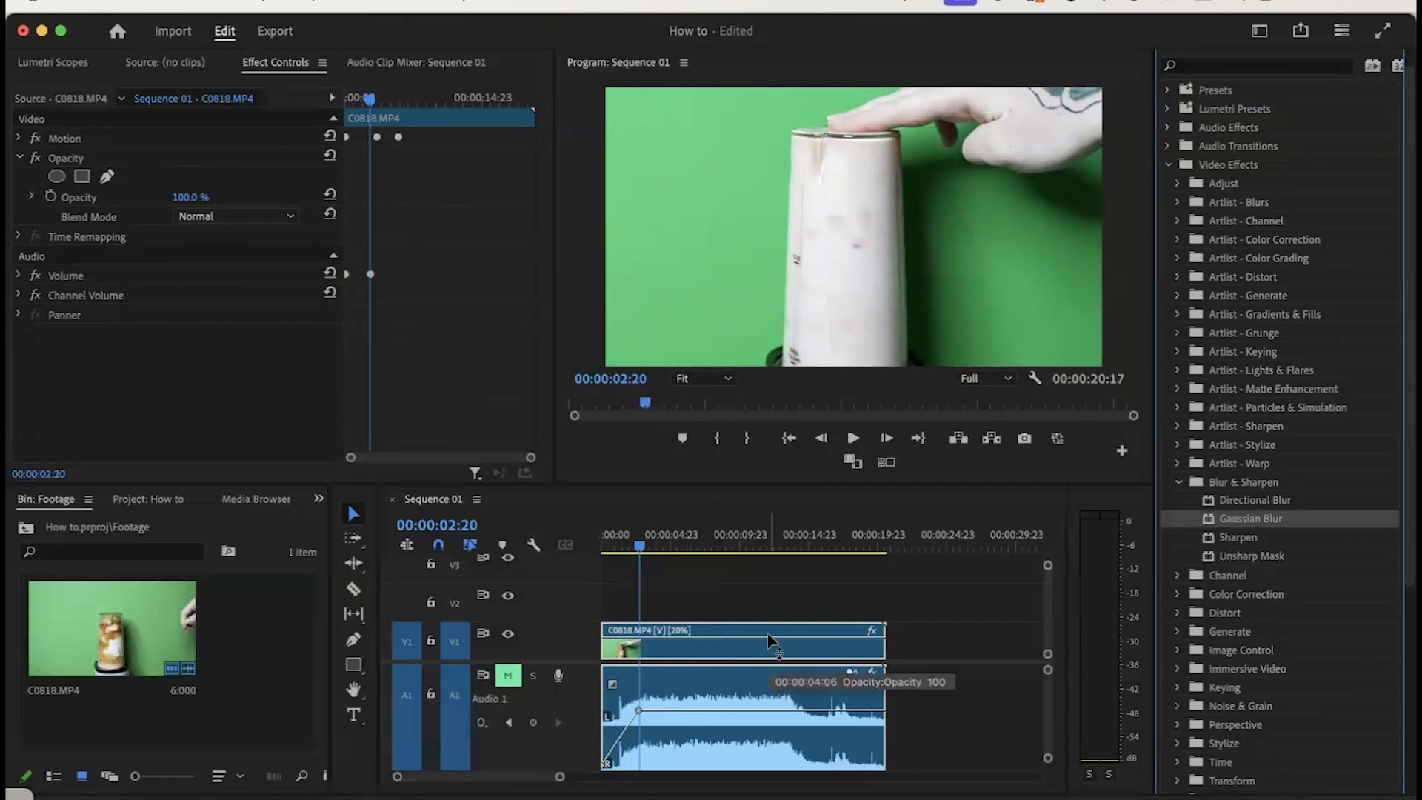
{"action": "left_click_drag", "start_coordinate": [1252, 517], "coordinate": [827, 657]}
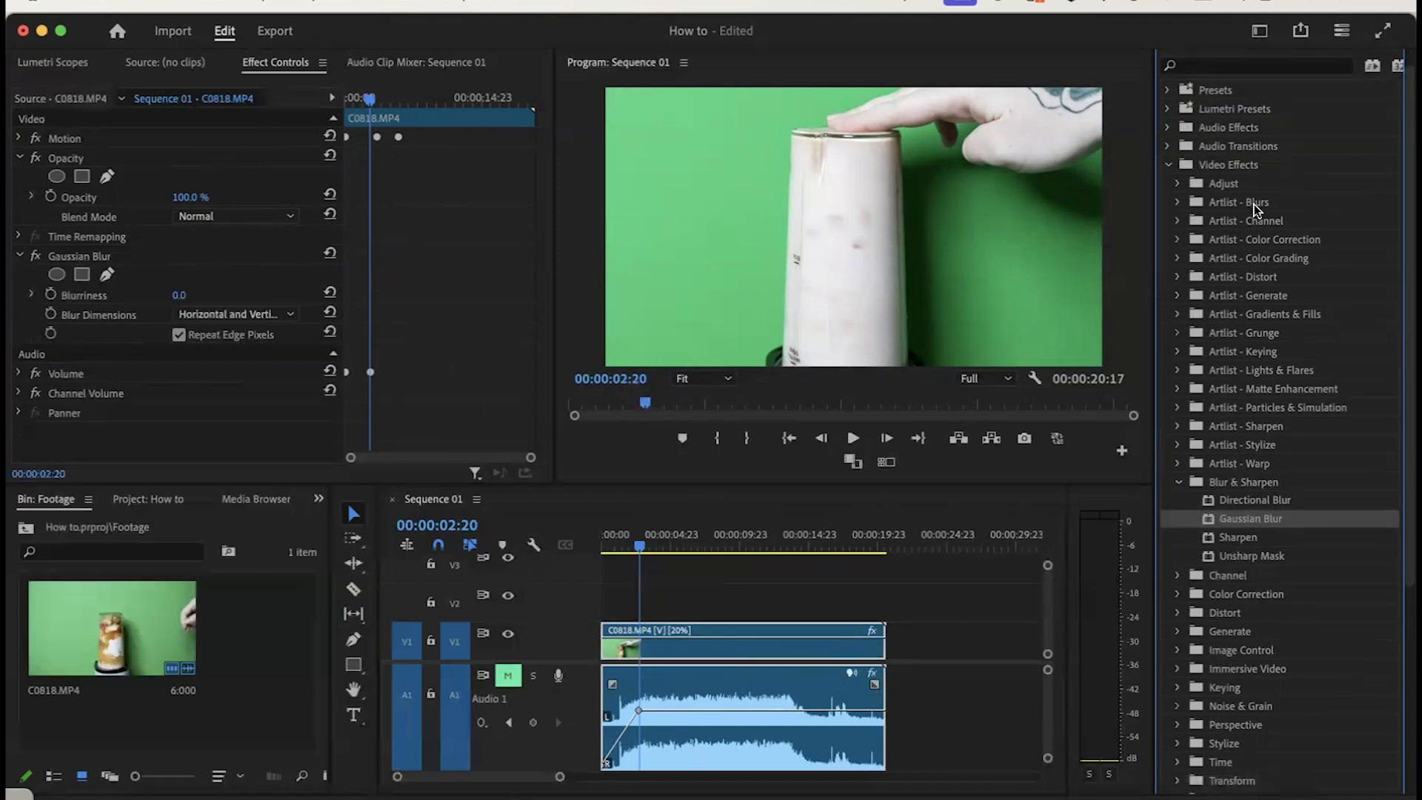
{"action": "left_click", "coordinate": [1180, 745]}
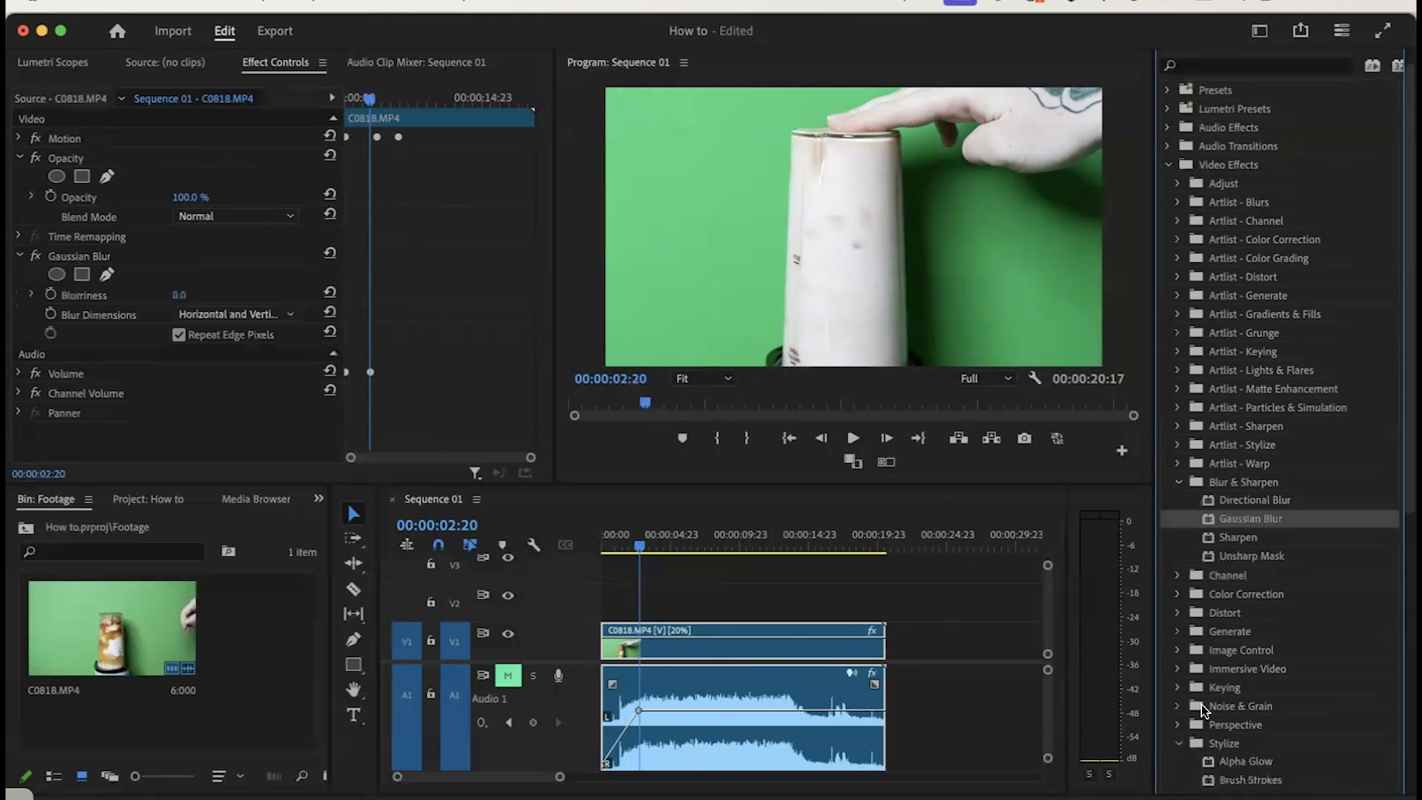
{"action": "scroll", "coordinate": [1203, 711], "scroll_direction": "down", "scroll_amount": 3}
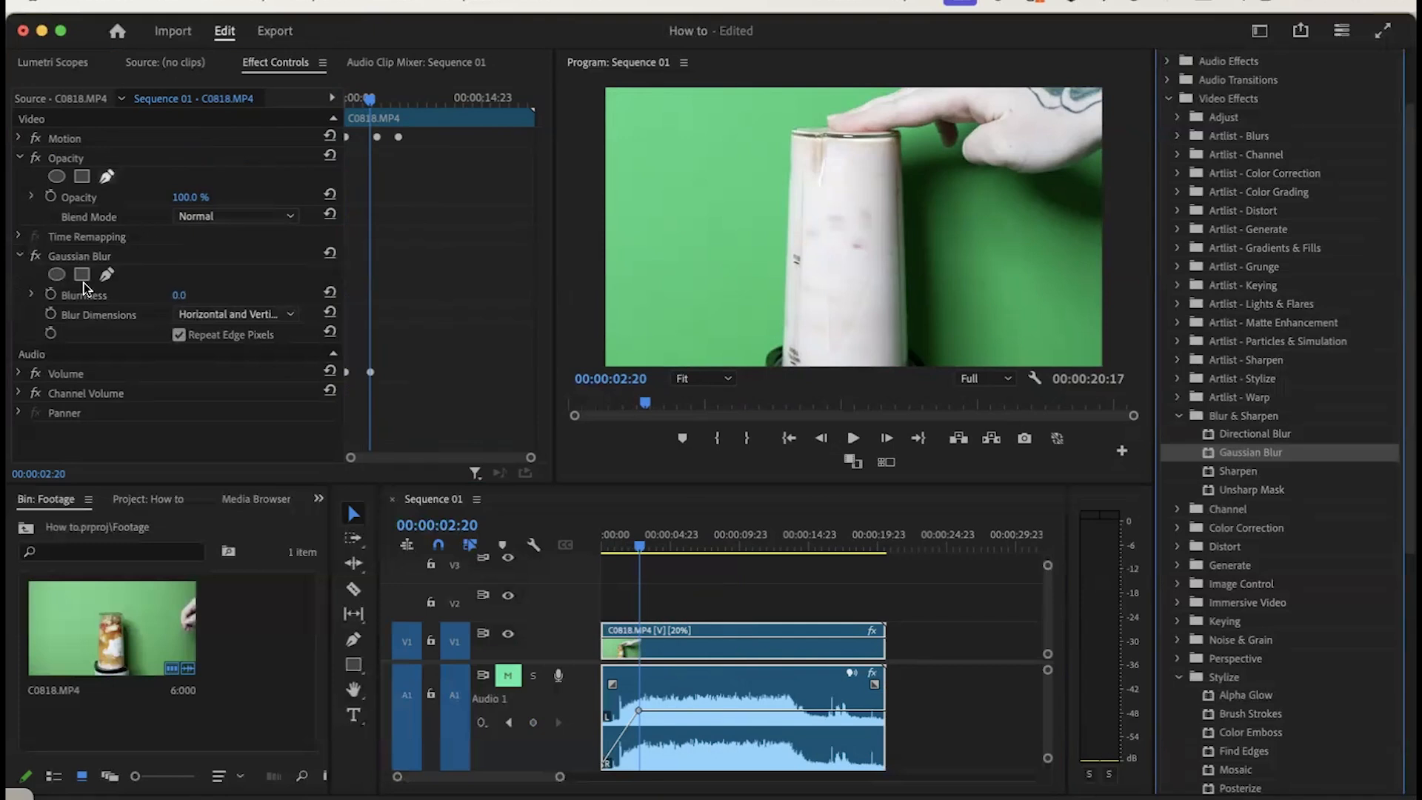
- At the clip's start, enable keyframing for Gaussian Blur's Blurriness and set it to 57
{"action": "left_click", "coordinate": [346, 100]}
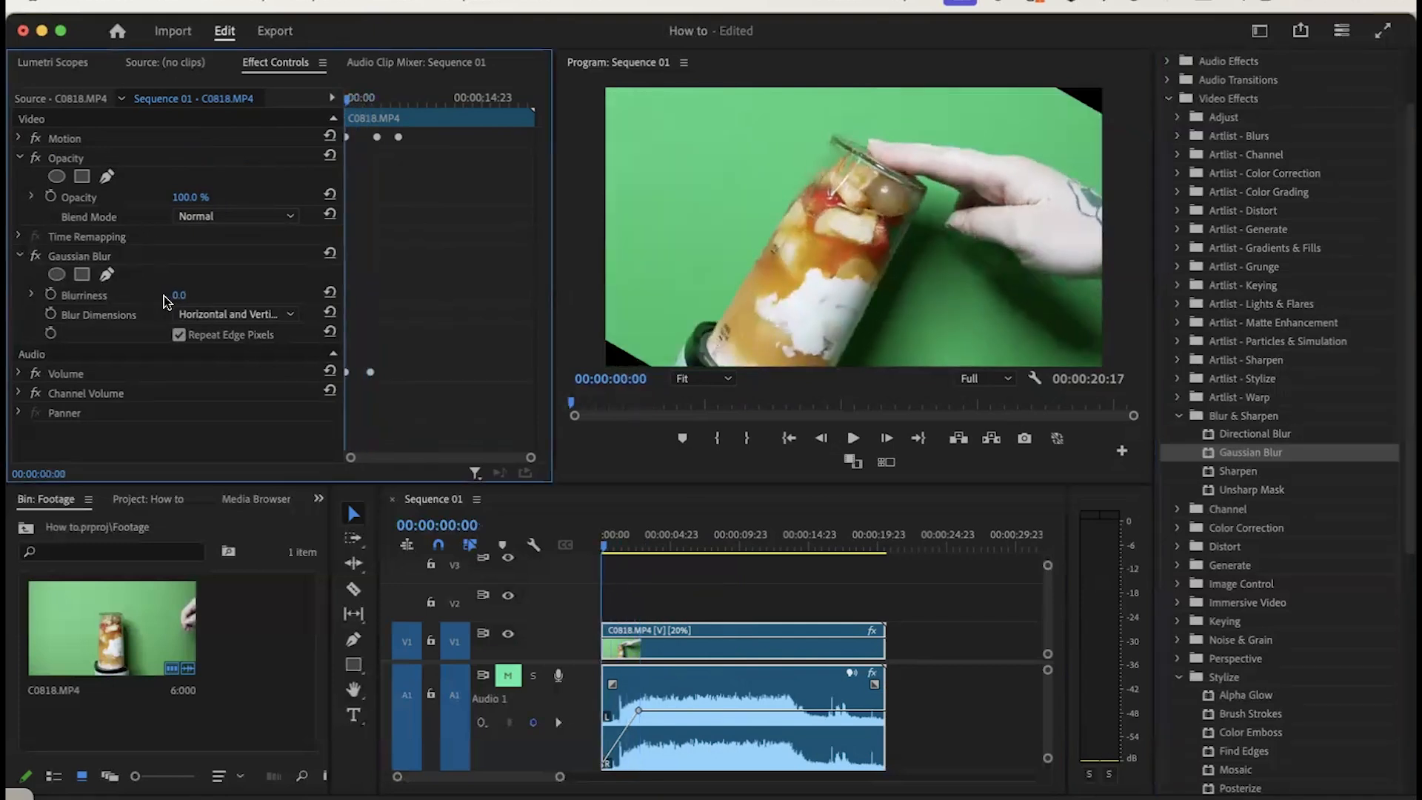
{"action": "left_click", "coordinate": [51, 297]}
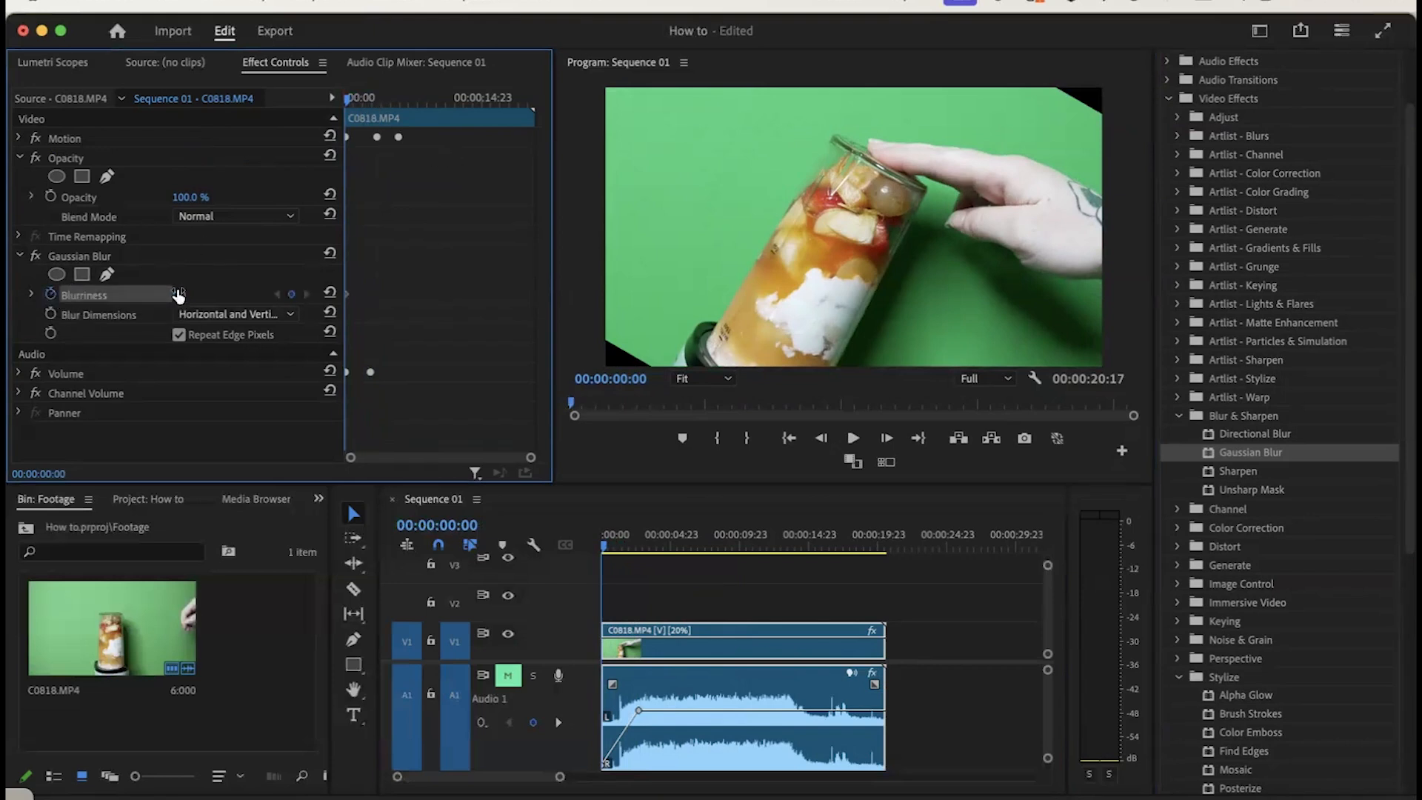
{"action": "left_click_drag", "start_coordinate": [178, 294], "coordinate": [404, 96]}
- Add a Blurriness keyframe of 0 at 00:00:00:15 and preview the blur animation from the start
{"action": "key", "text": "Right"}
{"action": "key", "text": "Right"}
{"action": "key", "text": "Right"}
{"action": "key", "text": "Right"}
{"action": "key", "text": "Right"}
{"action": "key", "text": "Right"}
{"action": "key", "text": "Right"}
{"action": "key", "text": "Right"}
{"action": "key", "text": "Right"}
{"action": "key", "text": "Right"}
{"action": "key", "text": "Right"}
{"action": "key", "text": "Right"}
{"action": "key", "text": "Right"}
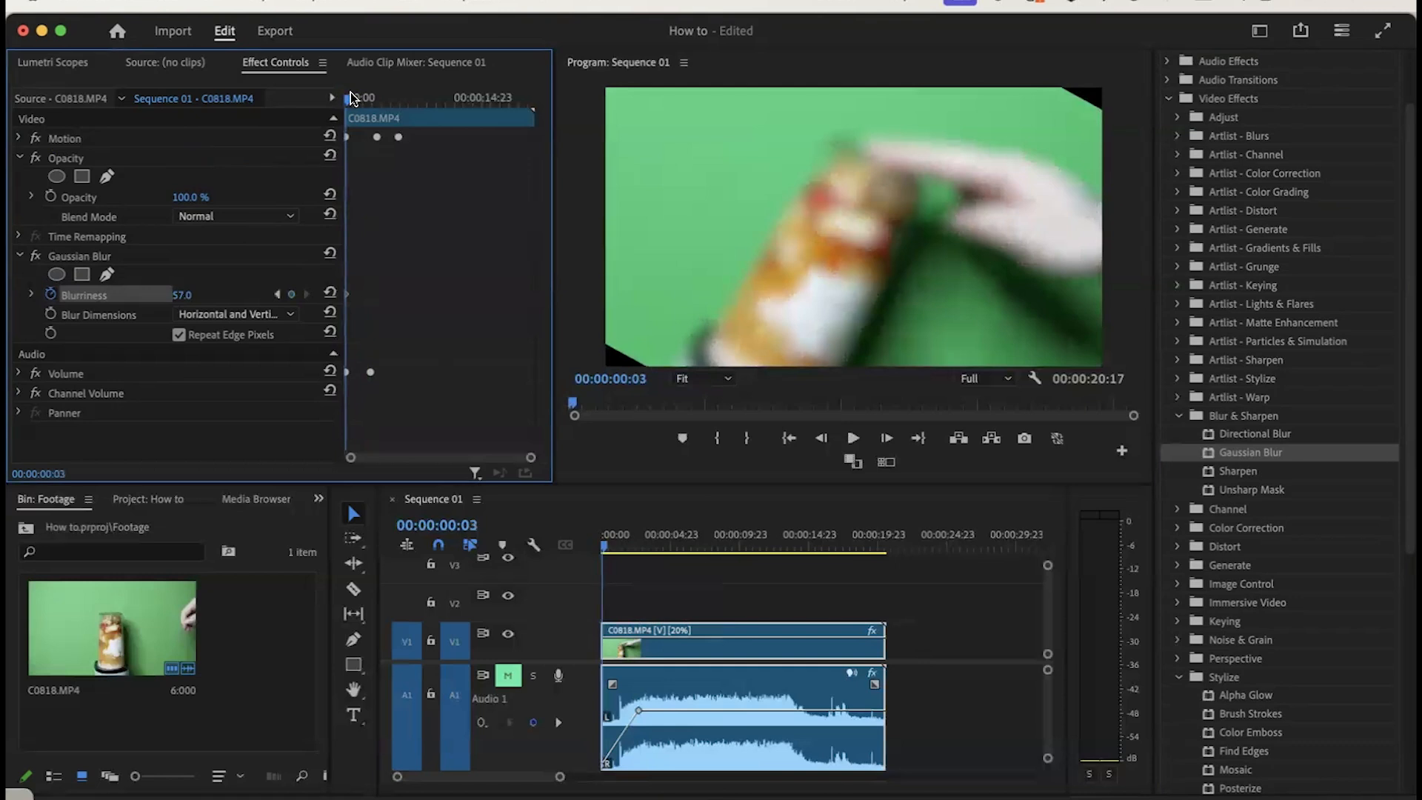
{"action": "key", "text": "Right"}
{"action": "key", "text": "Right"}
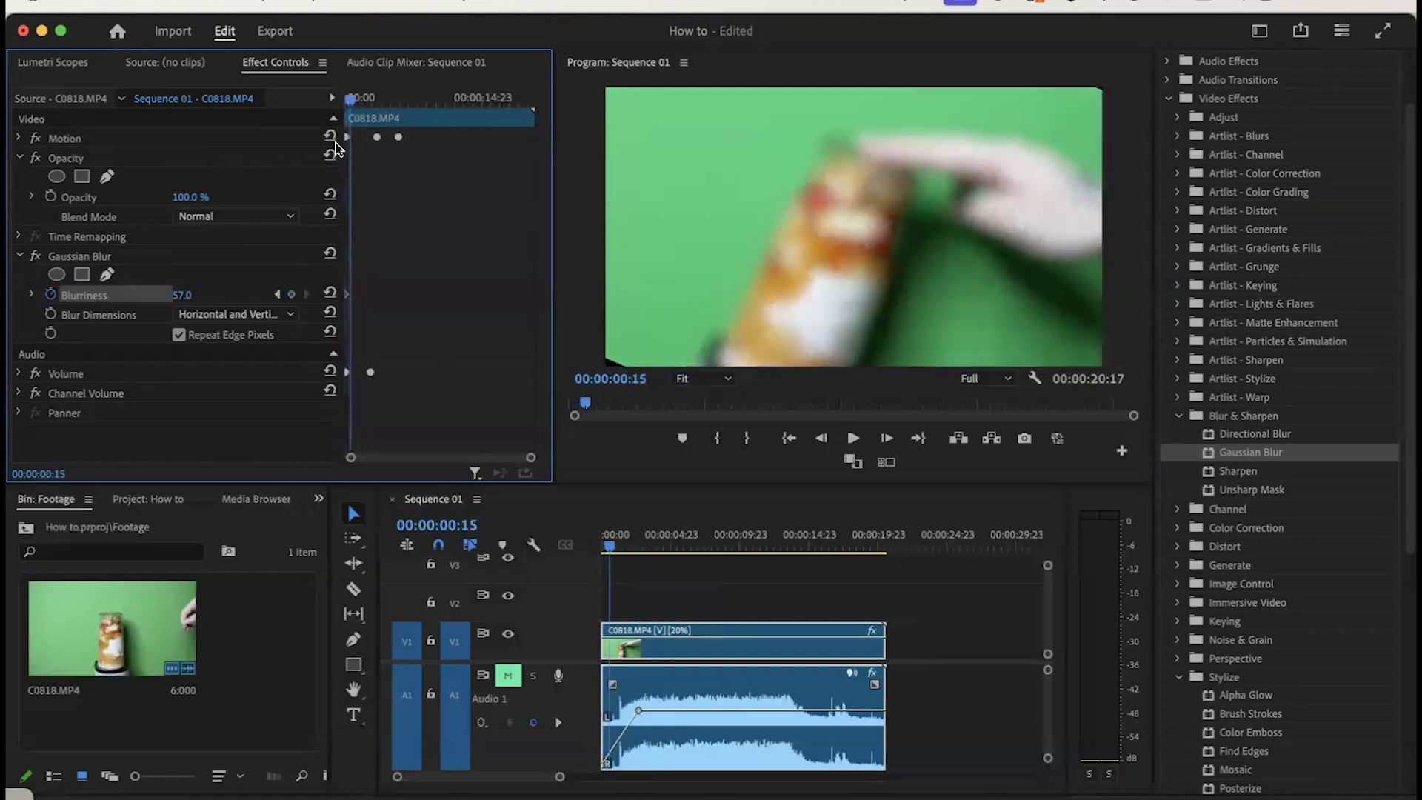
{"action": "left_click_drag", "start_coordinate": [182, 294], "coordinate": [133, 295]}
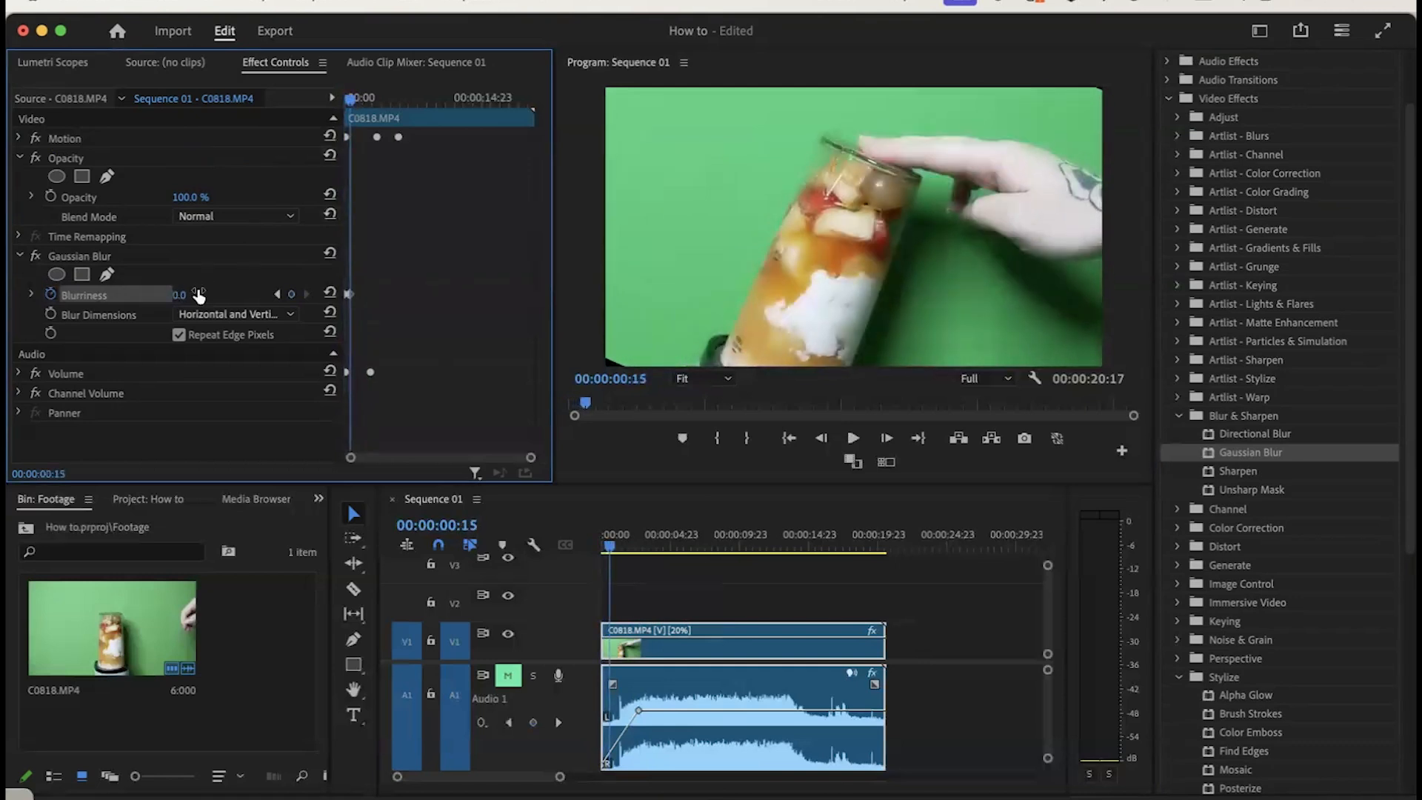
{"action": "left_click_drag", "start_coordinate": [347, 99], "coordinate": [310, 108]}
{"action": "key", "text": "space"}
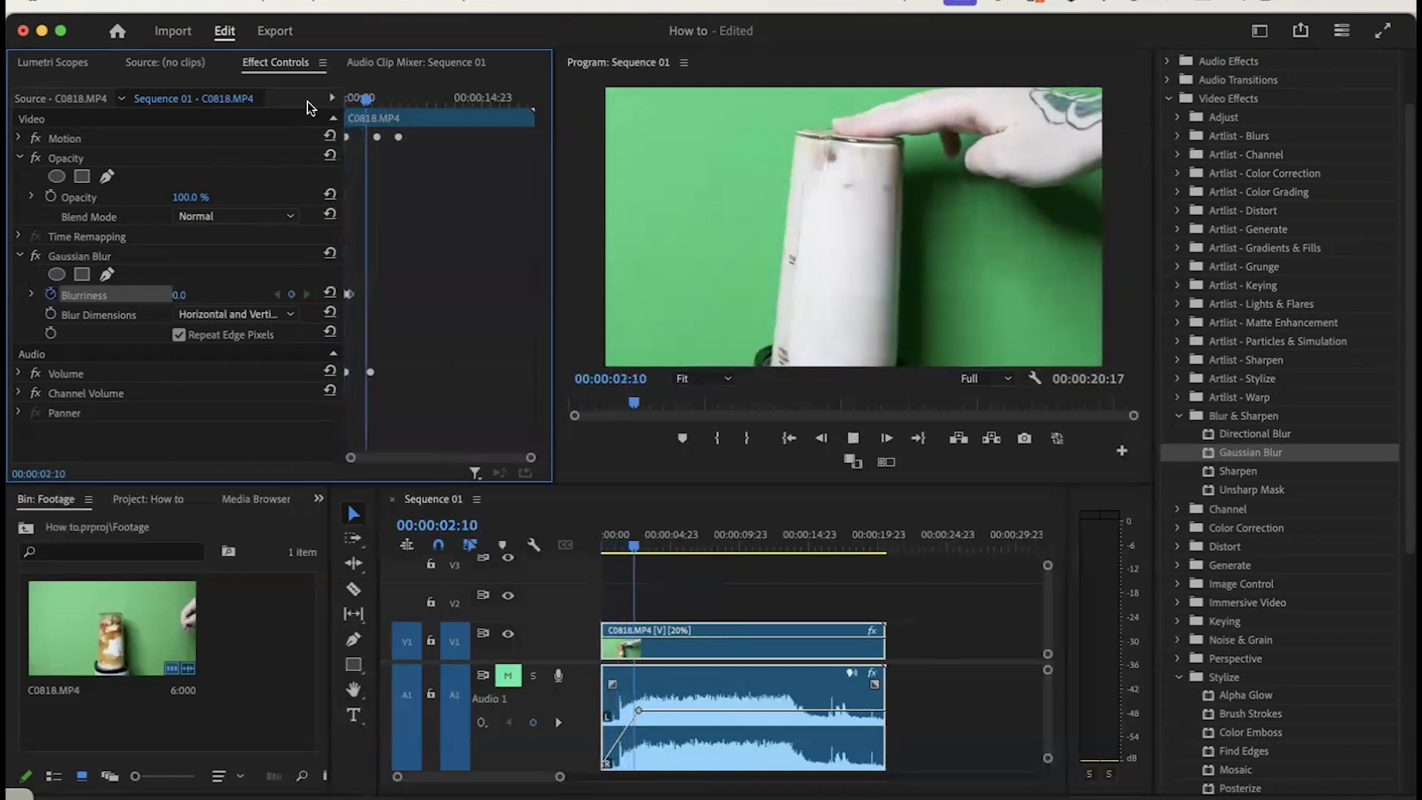
{"action": "key", "text": "space"}
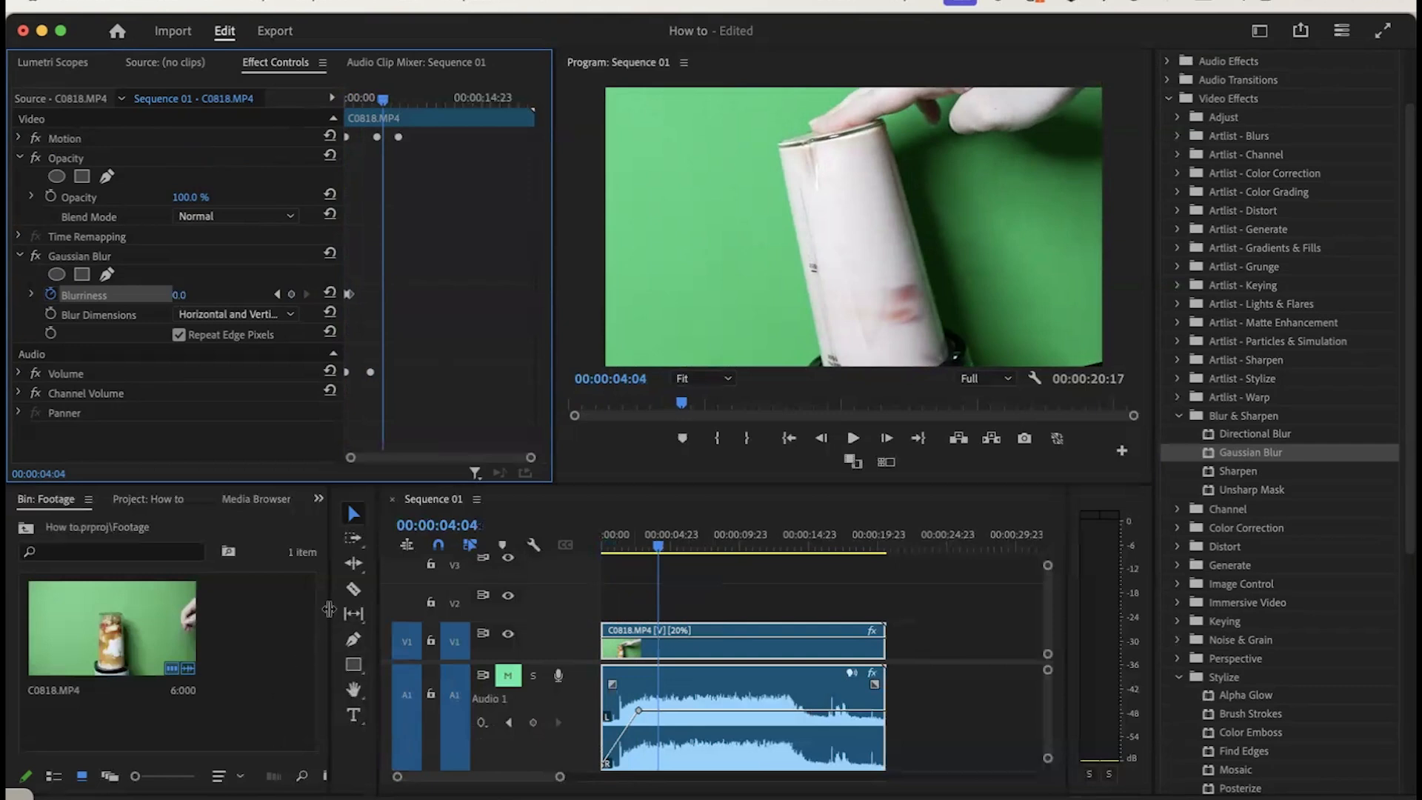
- Create a 1920 x 1080 color matte in the Footage bin with the cream color f8f4e1, keeping the default name
{"action": "left_click_drag", "start_coordinate": [329, 609], "coordinate": [402, 609]}
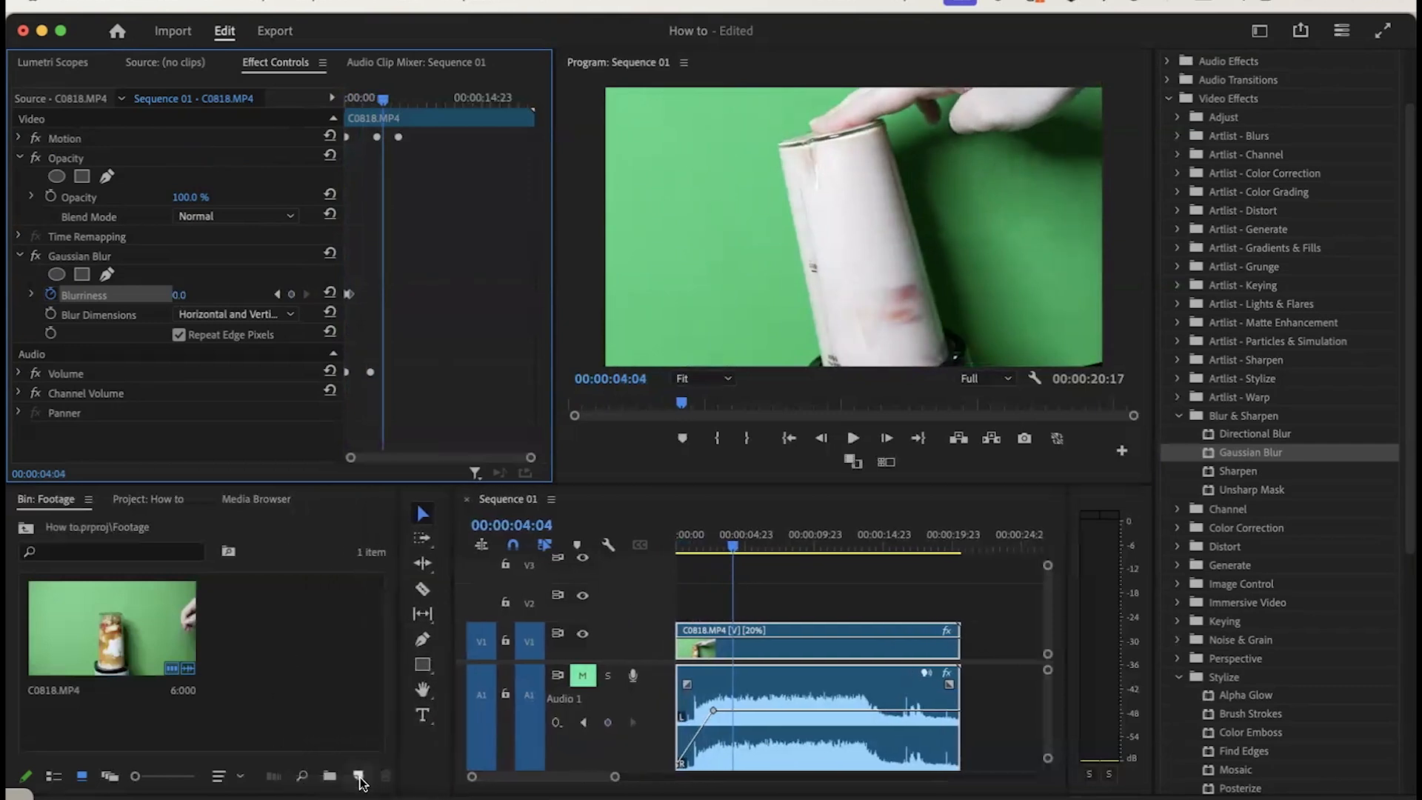
{"action": "left_click", "coordinate": [360, 777]}
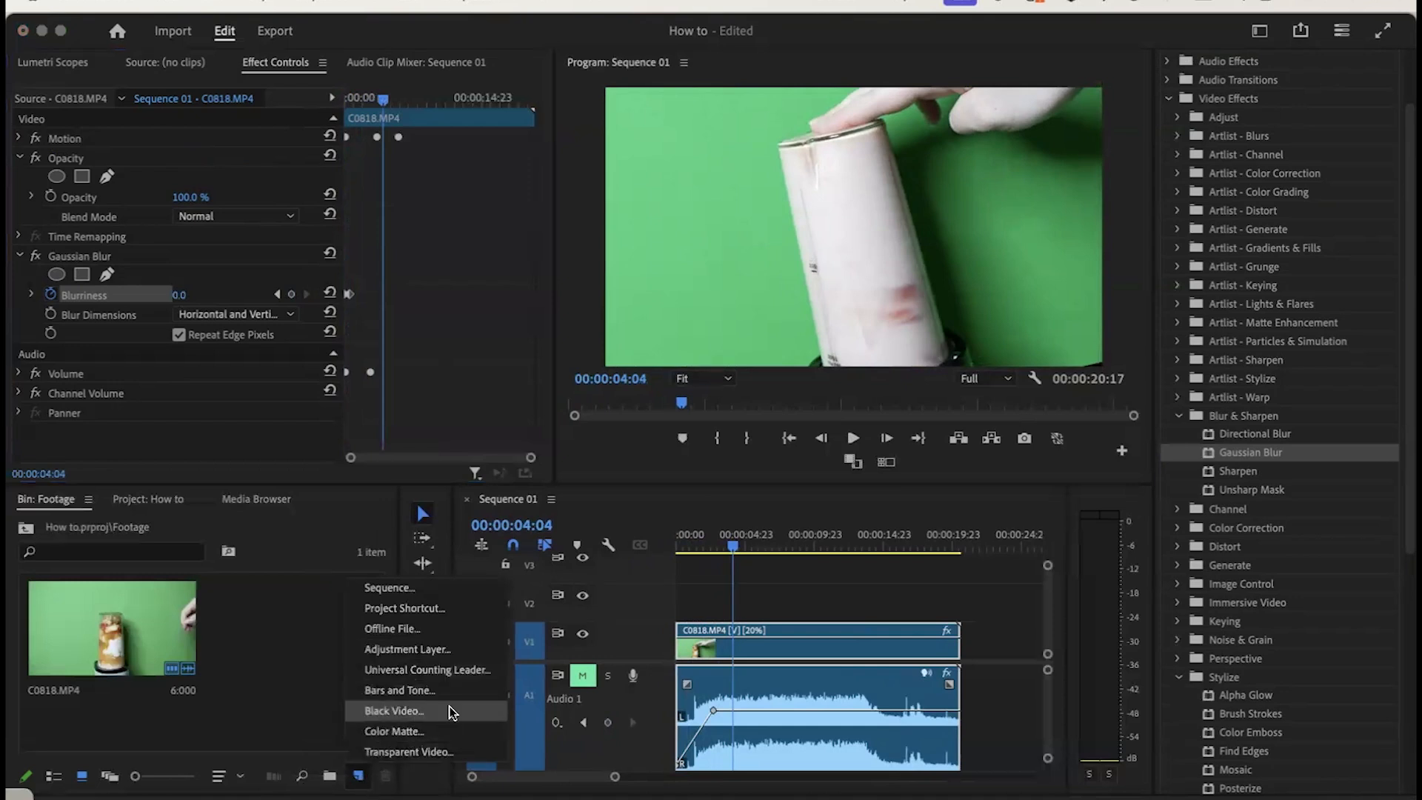
{"action": "left_click", "coordinate": [436, 731]}
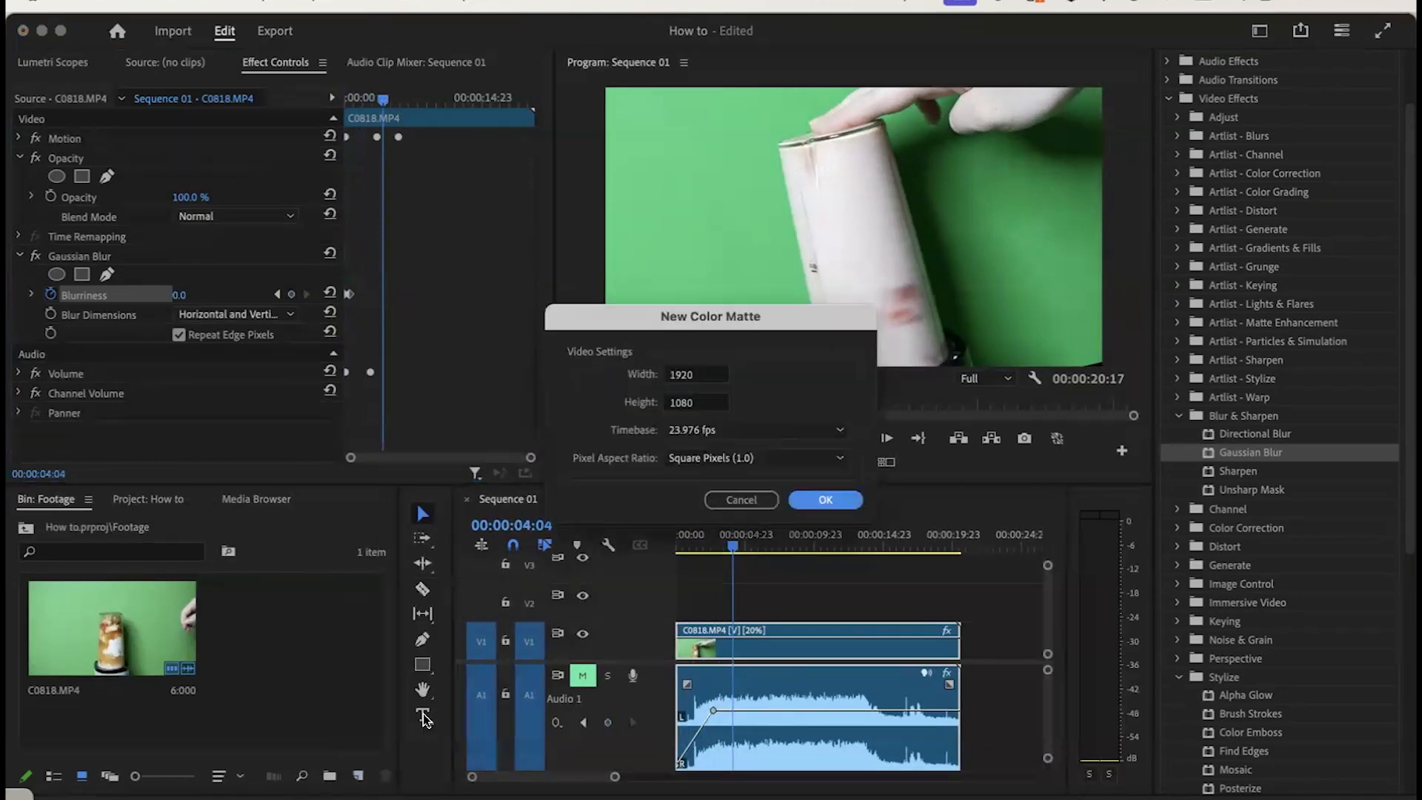
{"action": "left_click", "coordinate": [828, 499]}
{"action": "double_click", "coordinate": [820, 548]}
{"action": "key", "text": "BackSpace"}
{"action": "type", "text": "3df"}
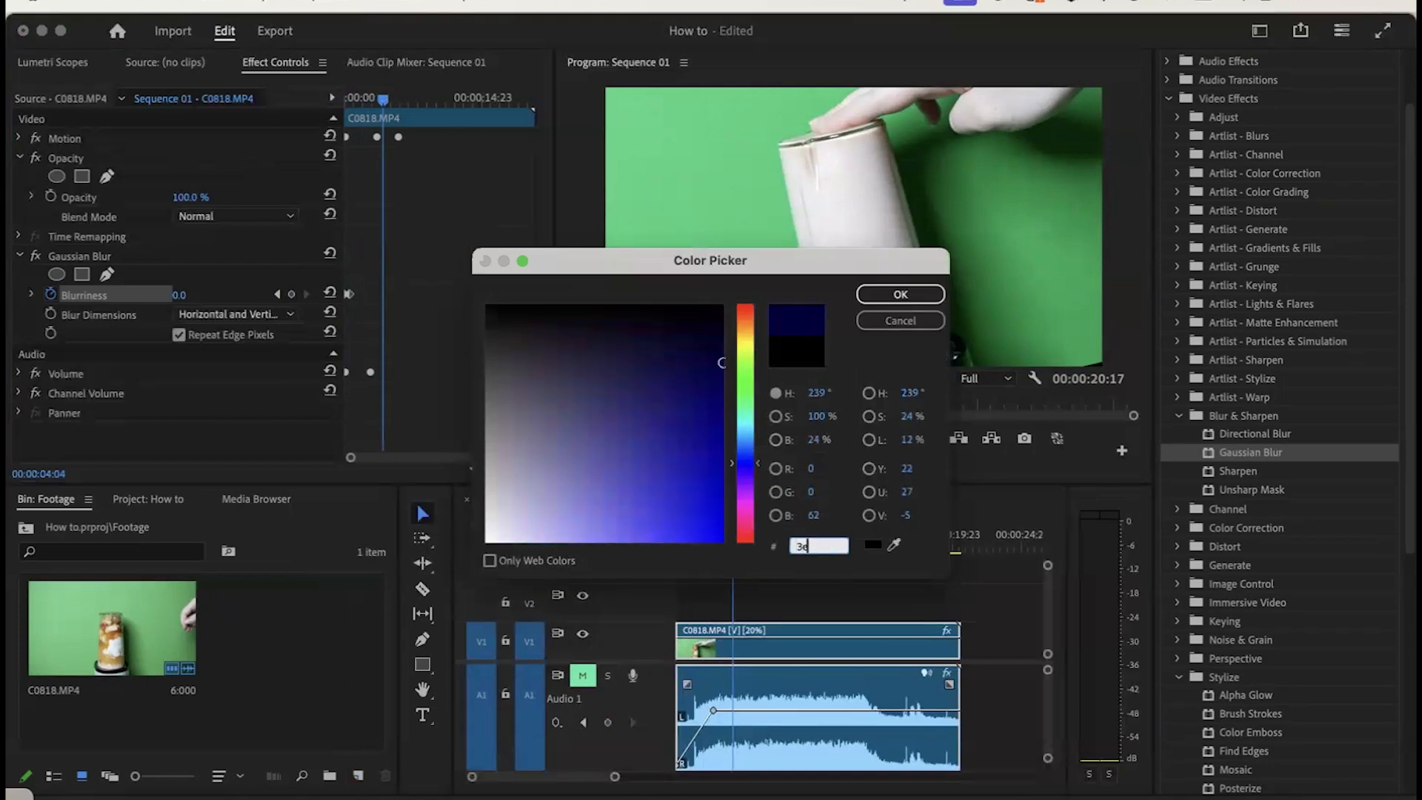
{"action": "key", "text": "BackSpace"}
{"action": "key", "text": "BackSpace"}
{"action": "key", "text": "BackSpace"}
{"action": "type", "text": "f8f4e1"}
{"action": "key", "text": "Return"}
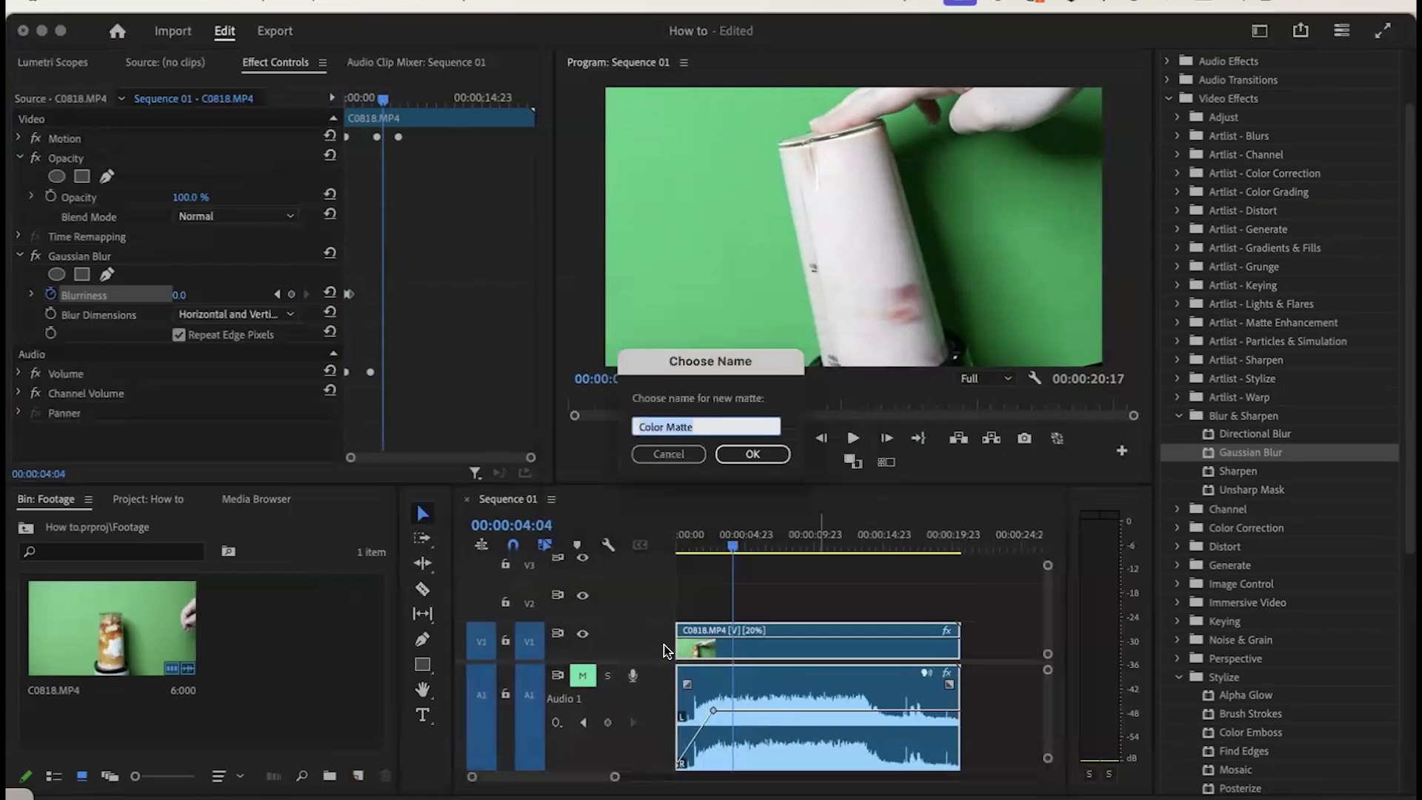
{"action": "left_click", "coordinate": [752, 454]}
- Place the Color Matte on V2 from the sequence's start and extend it to the end of the C0818.MP4 clip
{"action": "left_click_drag", "start_coordinate": [251, 655], "coordinate": [703, 604]}
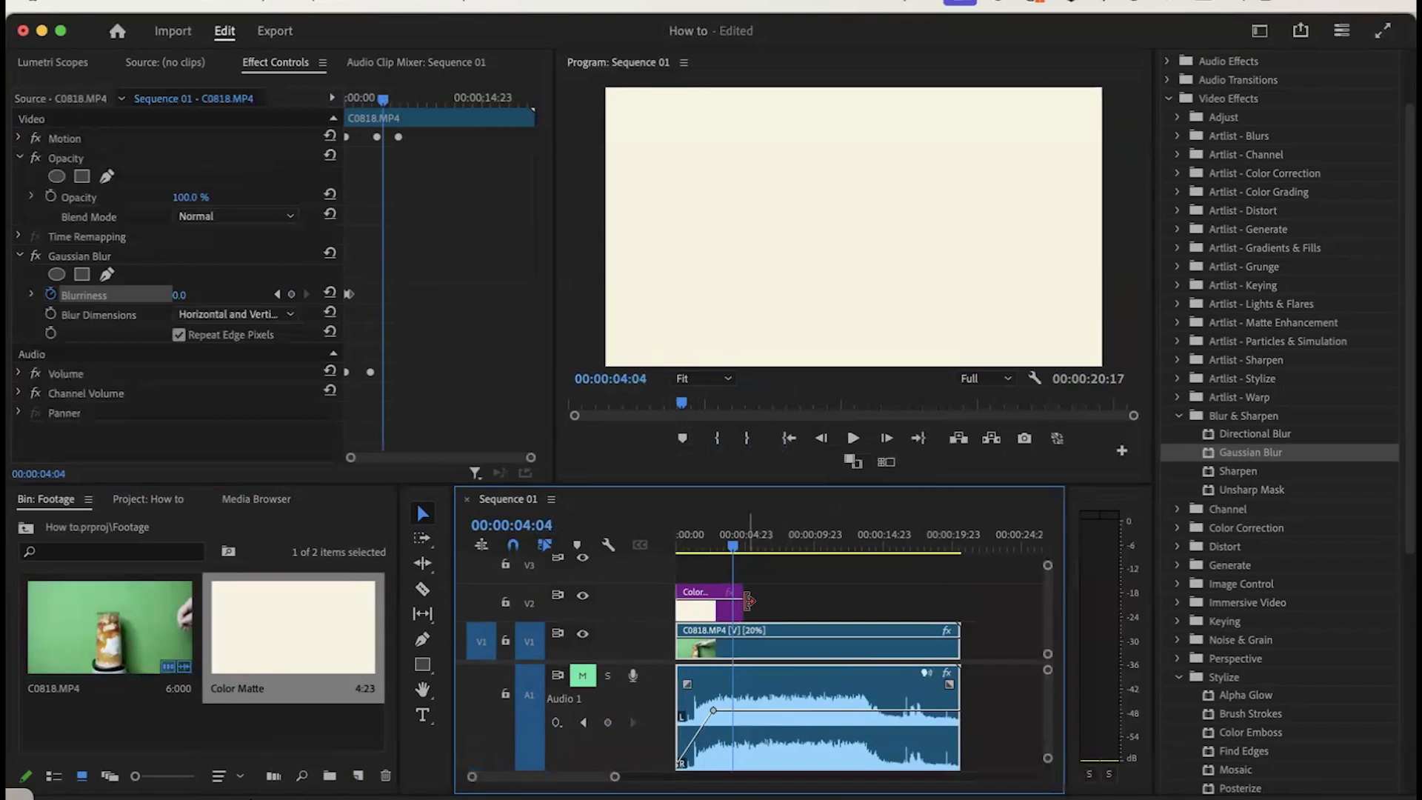
{"action": "left_click_drag", "start_coordinate": [751, 605], "coordinate": [962, 609]}
{"action": "left_click", "coordinate": [887, 614]}
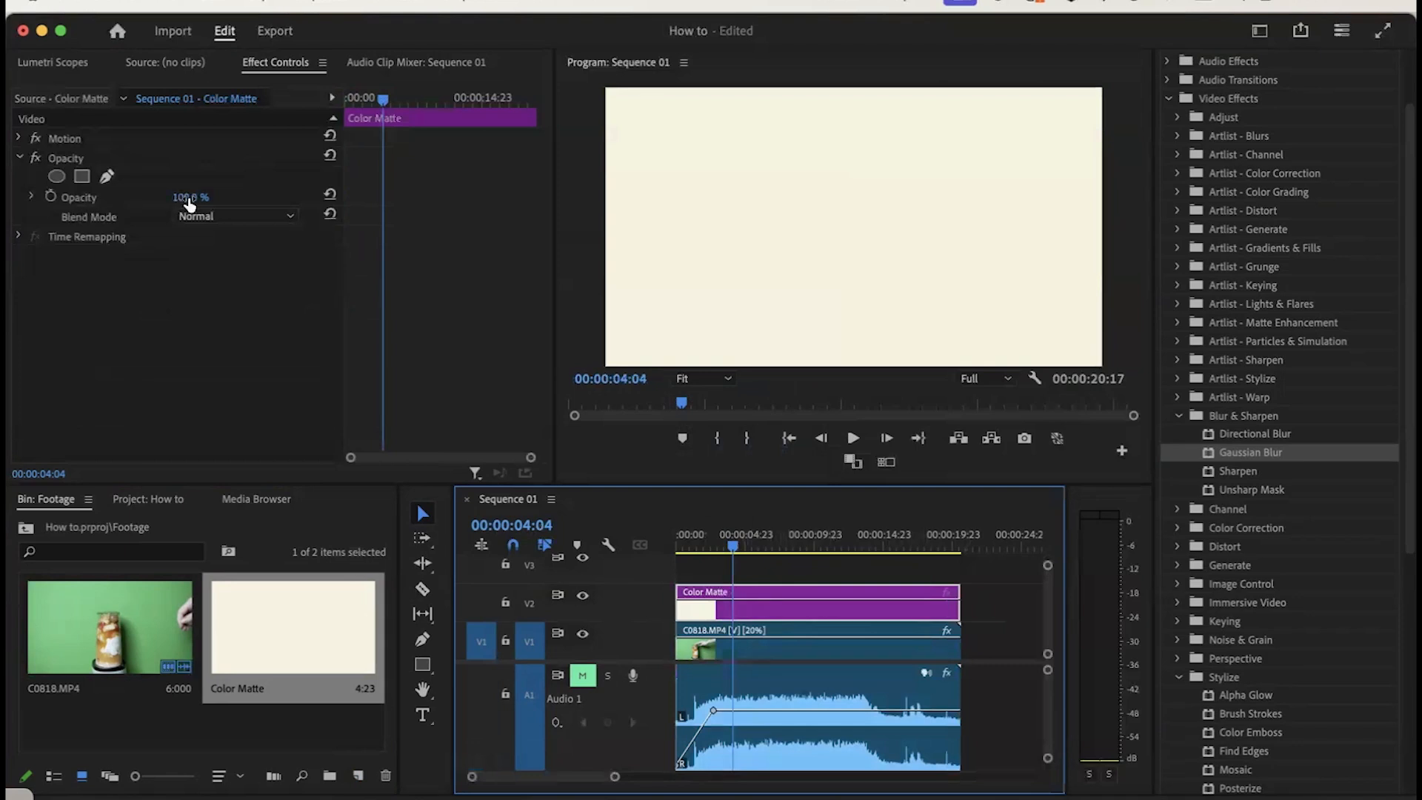
- Preview the Color Matte at 13% opacity from the sequence's start and delete it from the timeline
{"action": "left_click_drag", "start_coordinate": [189, 205], "coordinate": [125, 204]}
{"action": "left_click", "coordinate": [681, 545]}
{"action": "key", "text": "space"}
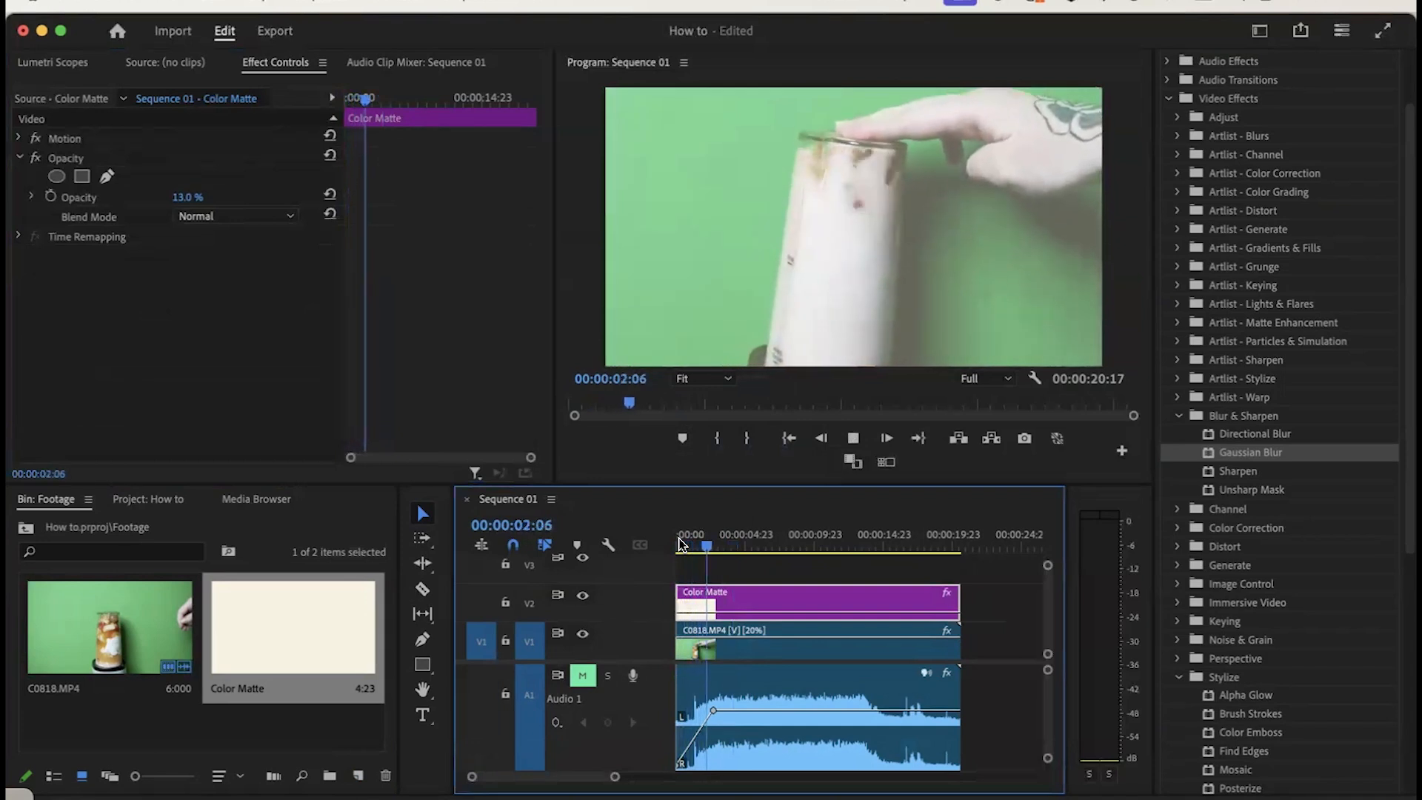
{"action": "key", "text": "space"}
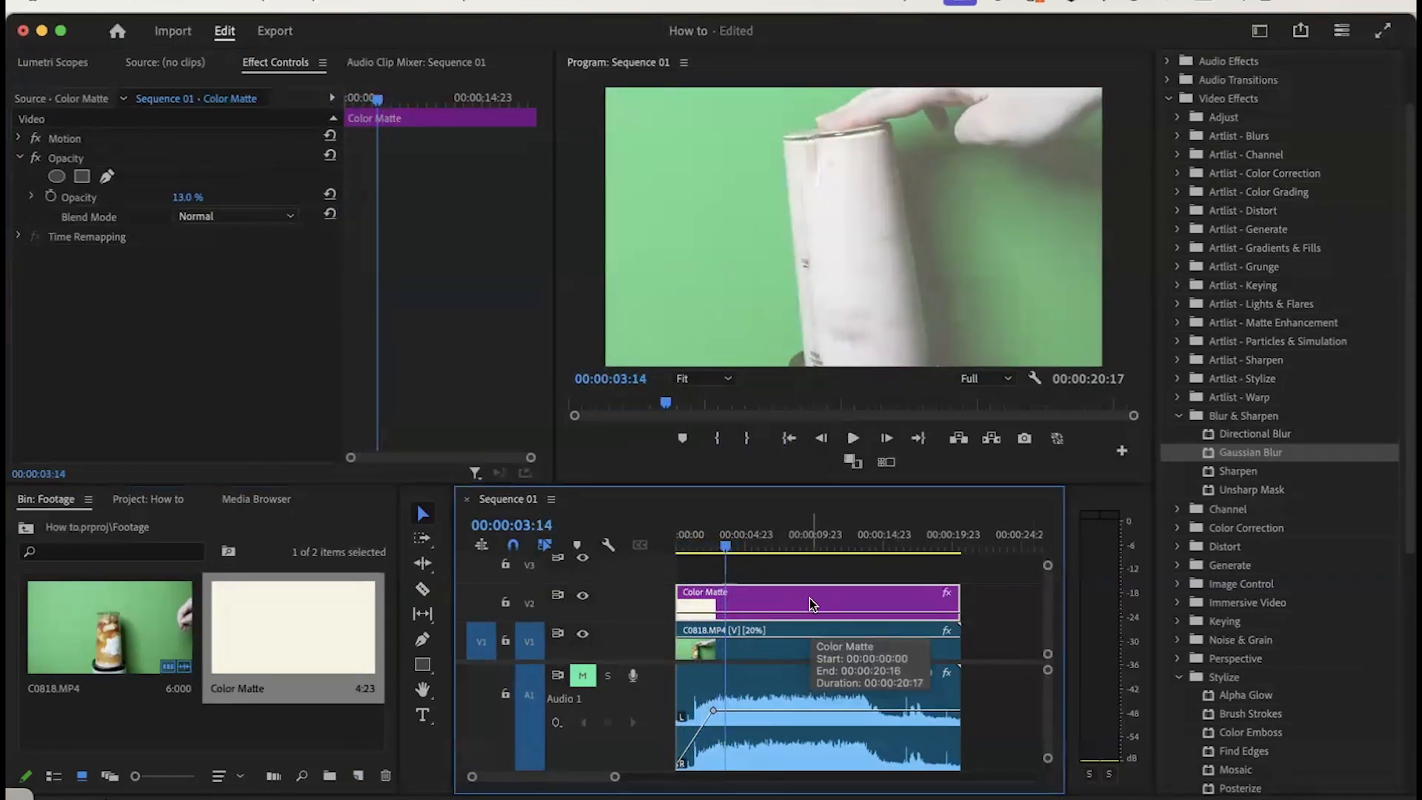
{"action": "key", "text": "Delete"}
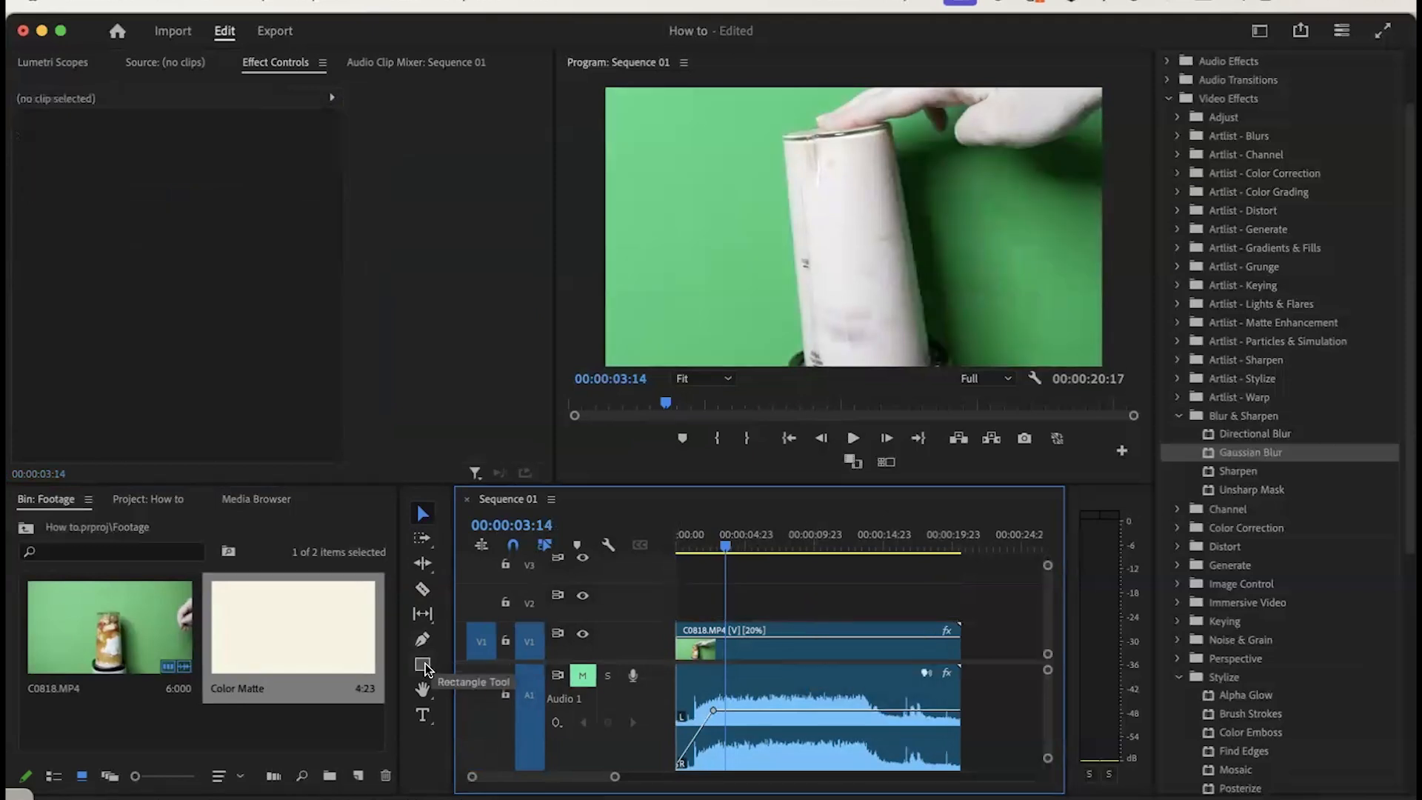
- Draw a wide rectangle across the frame at about position 961.5, 551.0, with its graphic clip on V2 starting slightly before the playhead
{"action": "left_click", "coordinate": [423, 665]}
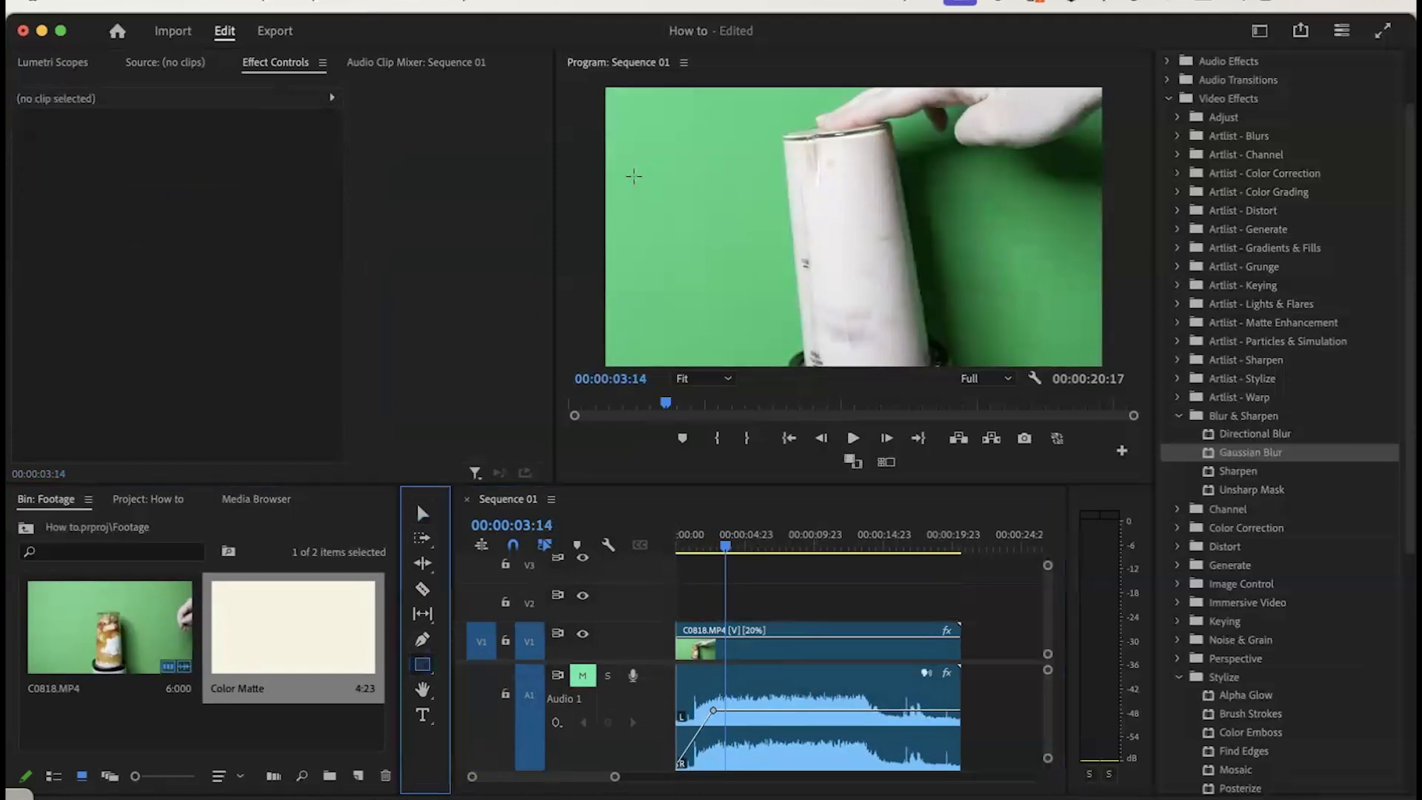
{"action": "mouse_move", "coordinate": [626, 169]}
{"action": "left_mouse_down"}
{"action": "mouse_move", "coordinate": [899, 279]}
{"action": "mouse_move", "coordinate": [1080, 249]}
{"action": "left_mouse_up"}
{"action": "left_click", "coordinate": [752, 615]}
{"action": "left_click_drag", "start_coordinate": [753, 614], "coordinate": [736, 615]}
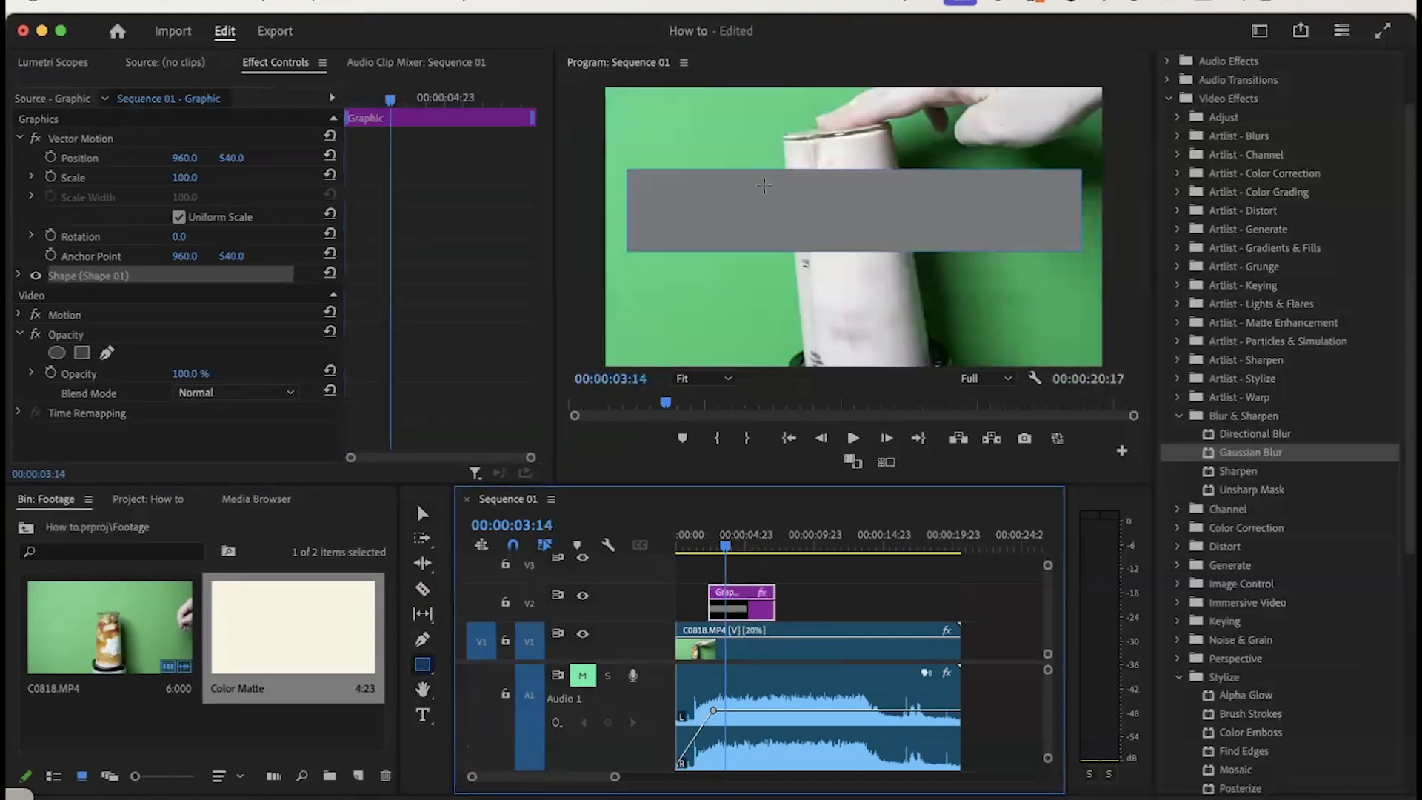
{"action": "left_click", "coordinate": [423, 514]}
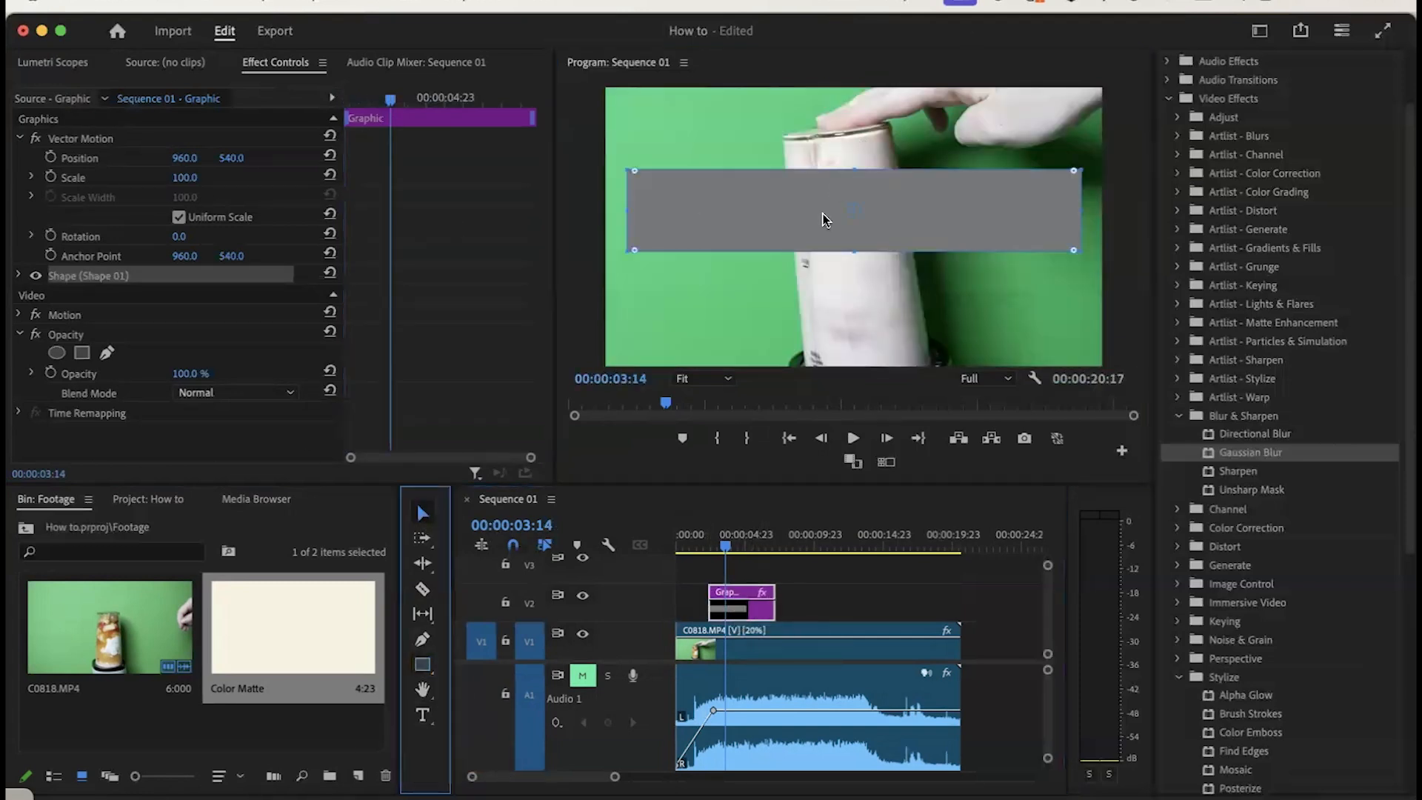
{"action": "left_click_drag", "start_coordinate": [909, 198], "coordinate": [910, 216]}
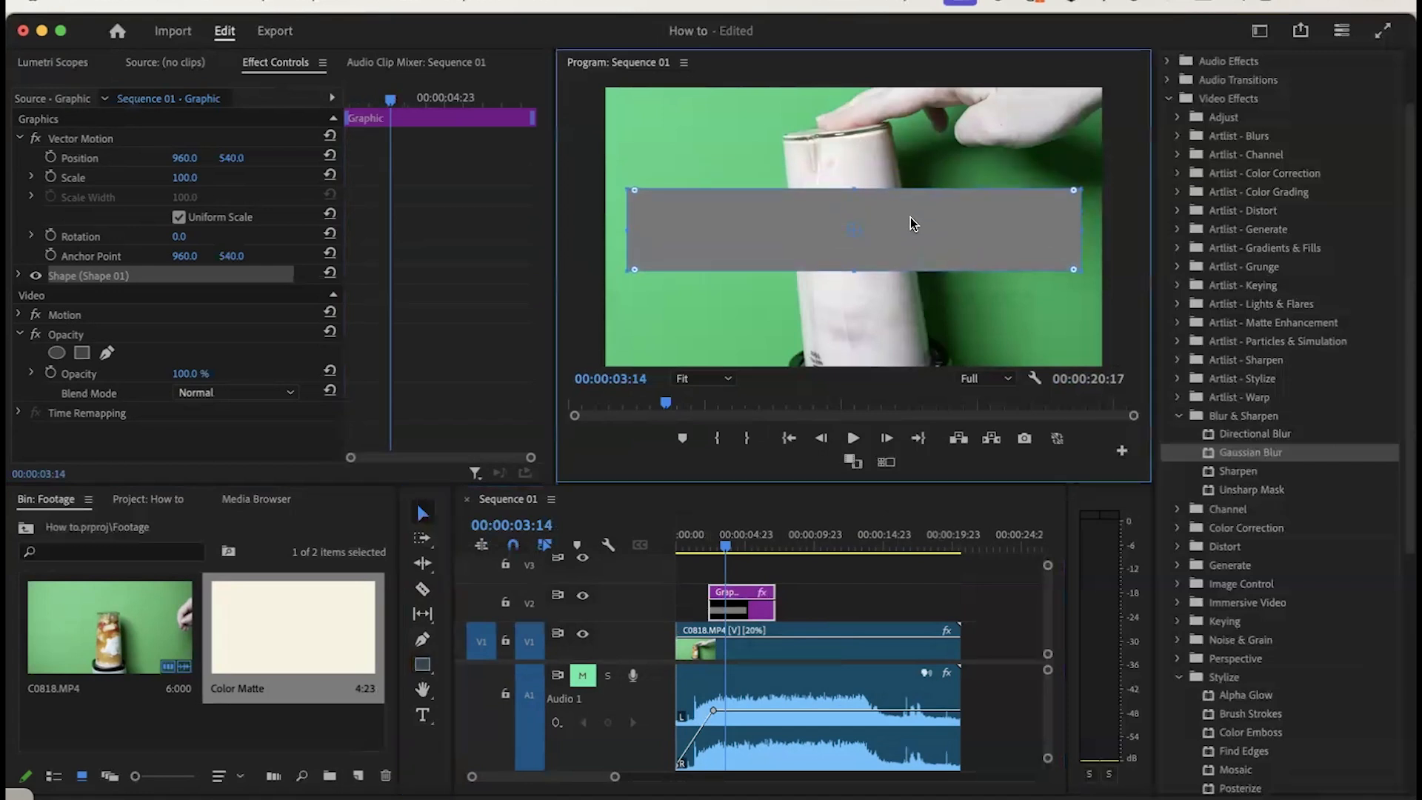
- Change the rectangle's fill to a cream color like that of the Color Matte
{"action": "left_click", "coordinate": [18, 279]}
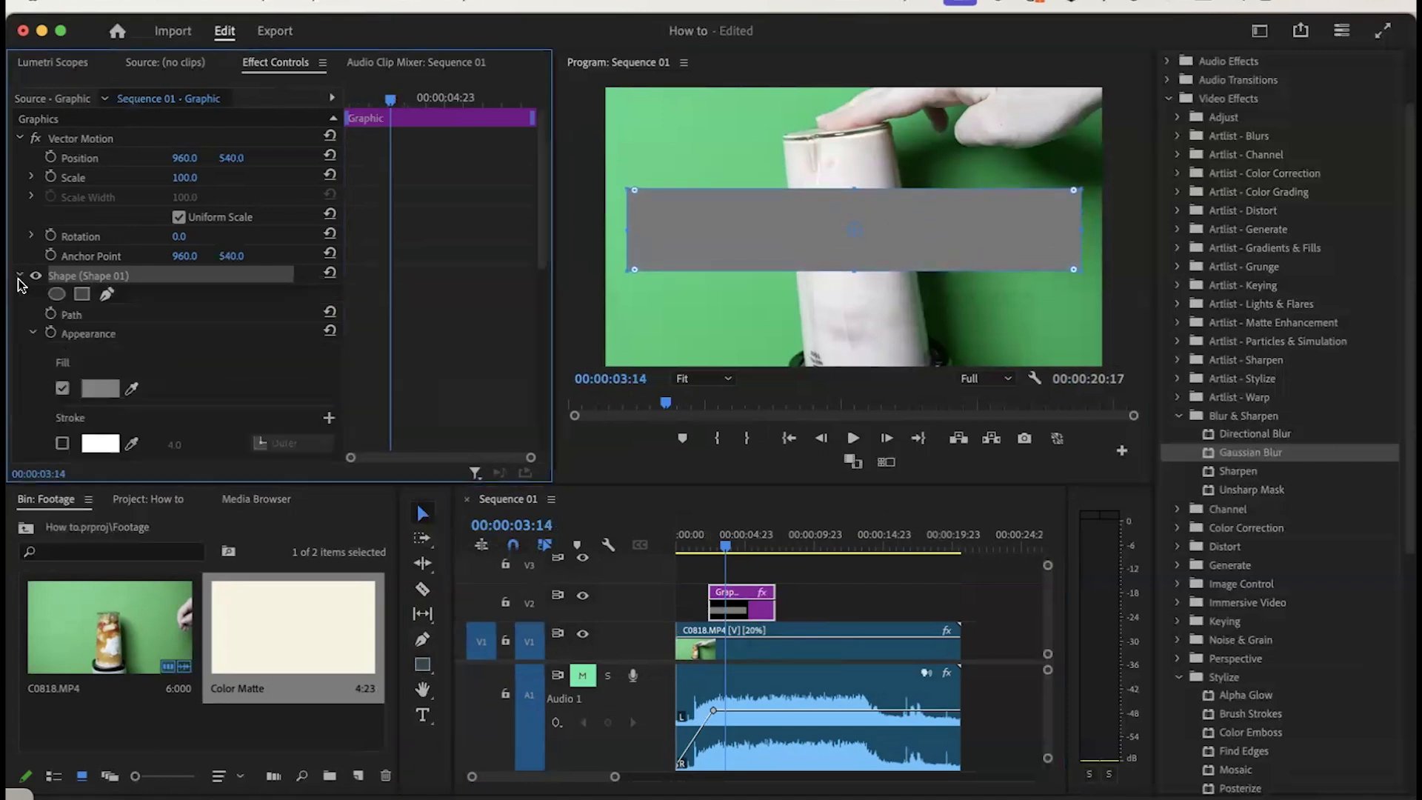
{"action": "scroll", "coordinate": [172, 333], "scroll_direction": "down", "scroll_amount": 3}
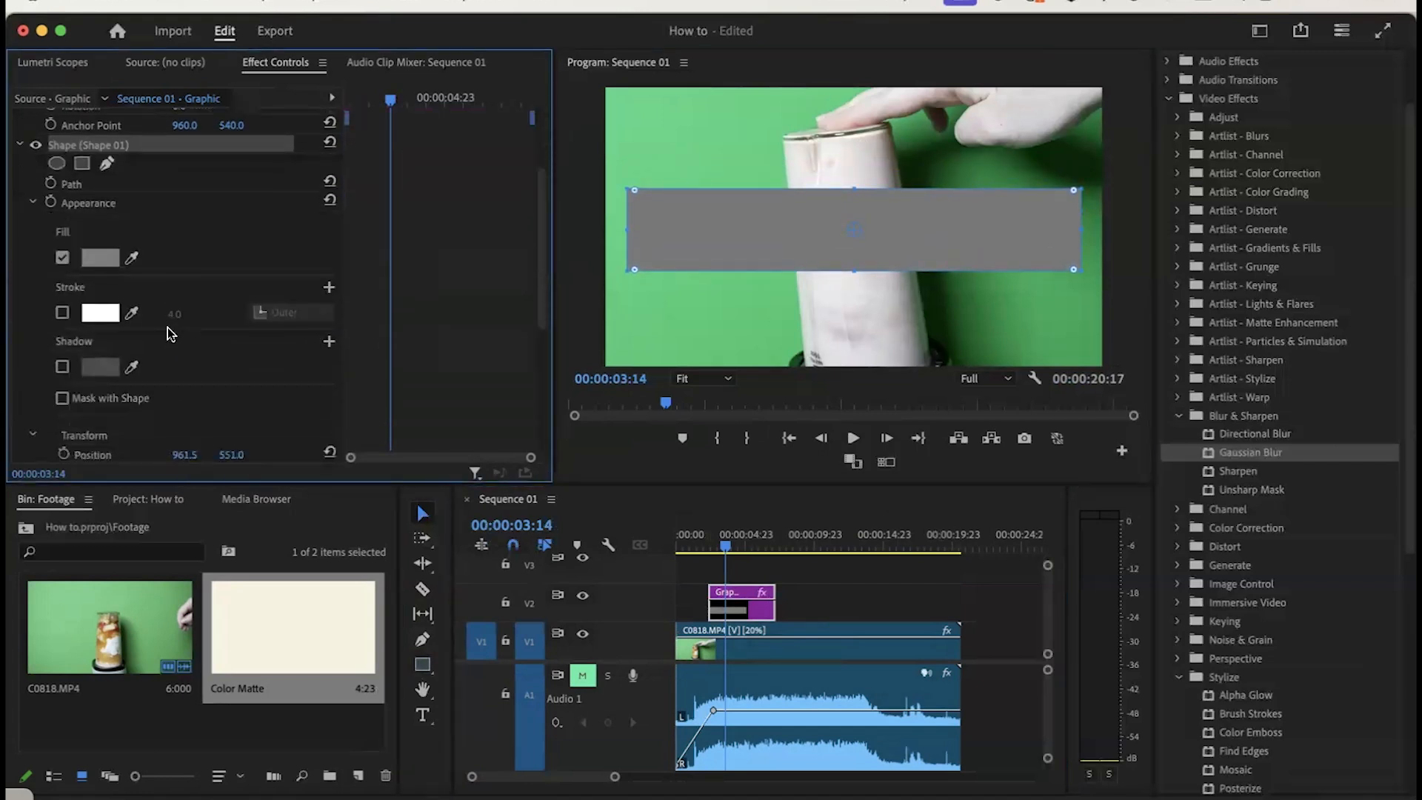
{"action": "left_click", "coordinate": [101, 258]}
{"action": "double_click", "coordinate": [846, 557]}
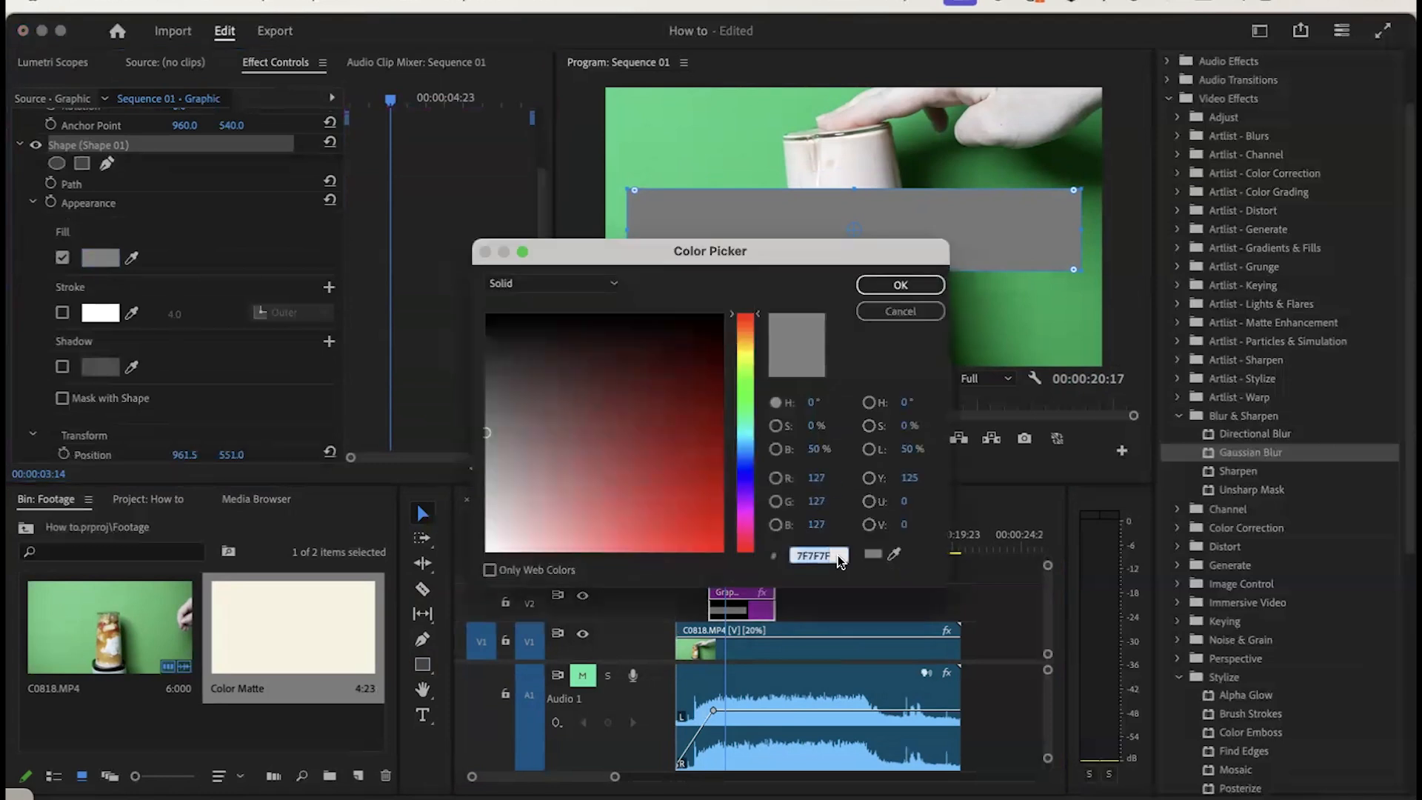
{"action": "type", "text": "f8f"}
{"action": "type", "text": "4e3"}
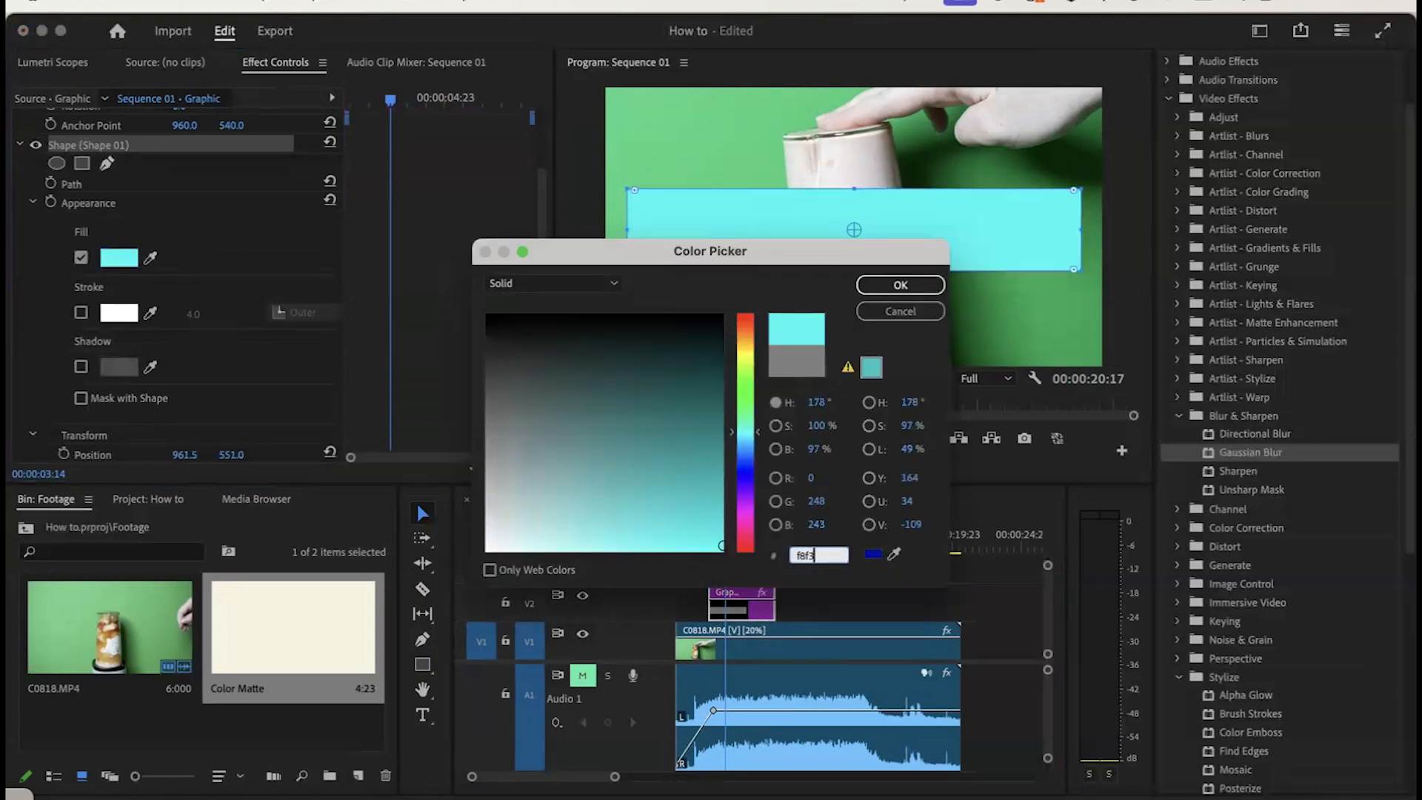
{"action": "key", "text": "Return"}
{"action": "left_click", "coordinate": [1026, 247]}
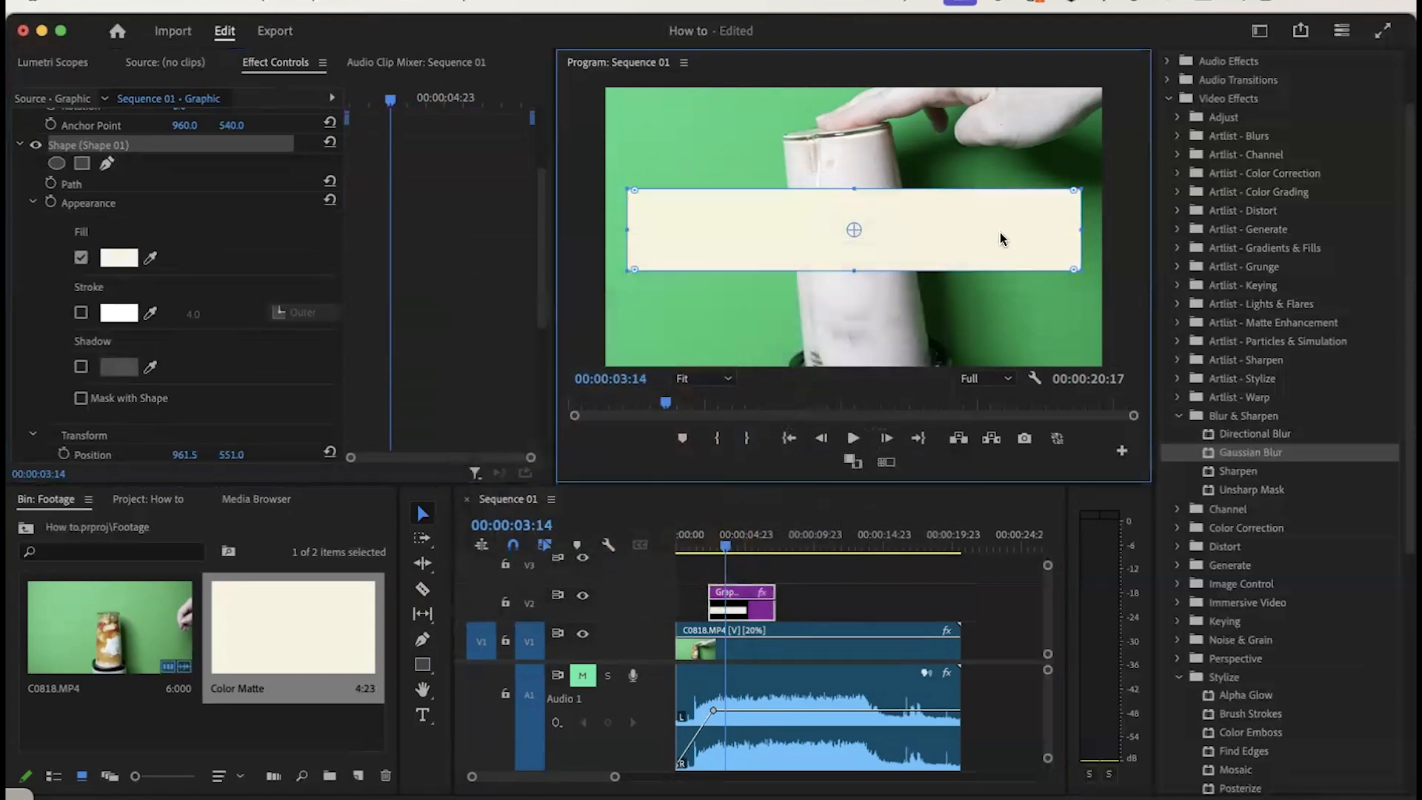
- Keyframe the graphic's Vector Motion position to slide from off-screen at -890.0, 540.0 at its start into the frame within about a second
{"action": "scroll", "coordinate": [228, 234], "scroll_direction": "up", "scroll_amount": 4}
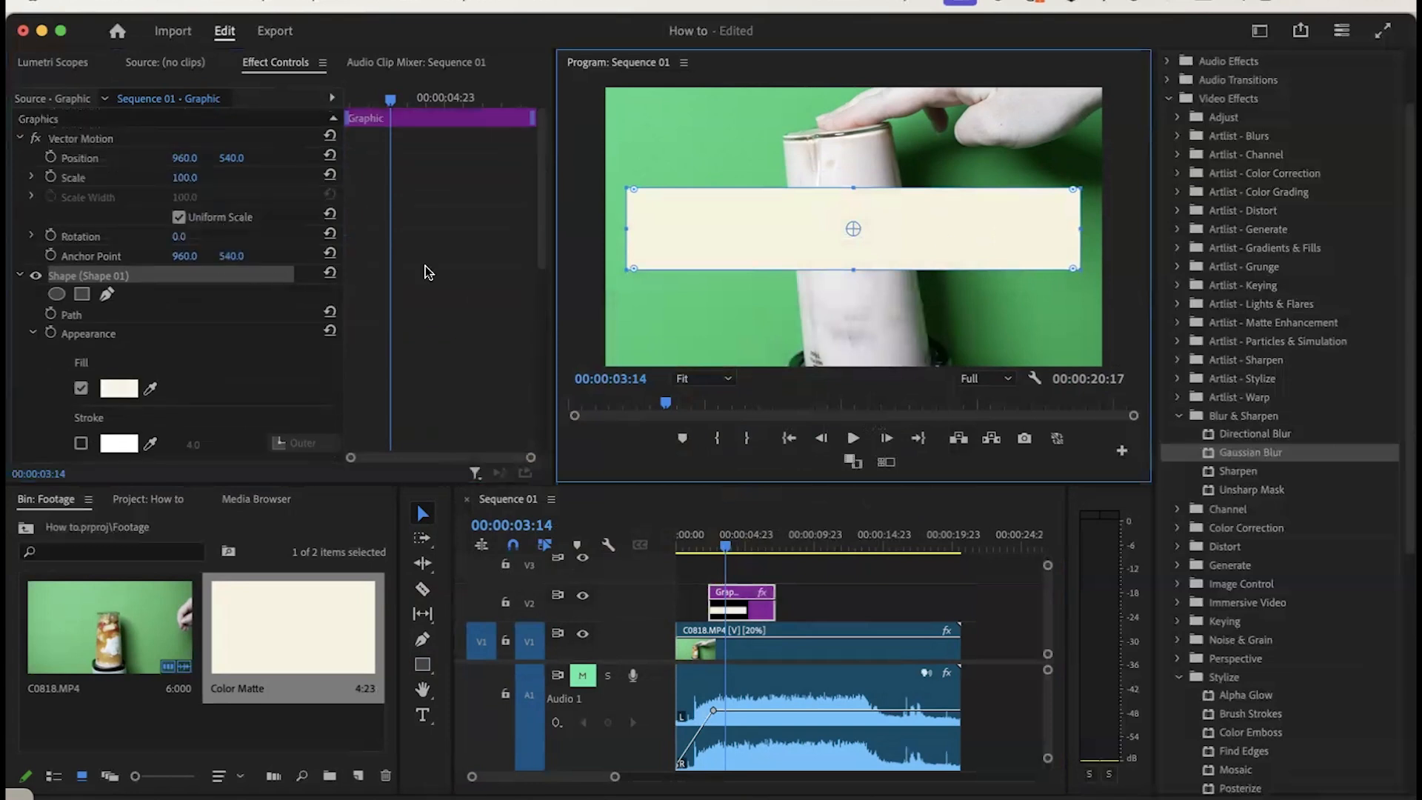
{"action": "left_click_drag", "start_coordinate": [175, 160], "coordinate": [0, 160]}
{"action": "left_click", "coordinate": [50, 157]}
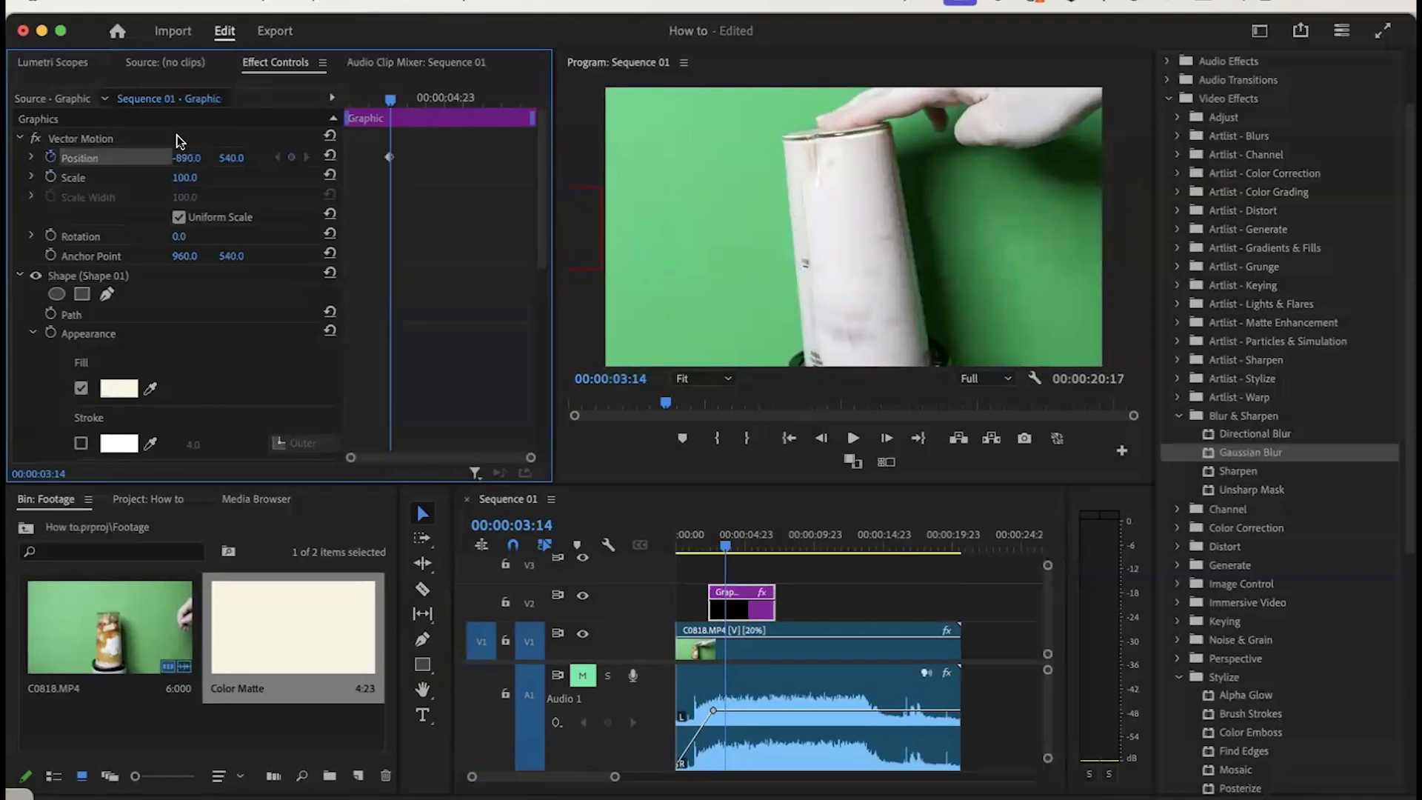
{"action": "left_click_drag", "start_coordinate": [392, 163], "coordinate": [346, 158]}
{"action": "left_click_drag", "start_coordinate": [188, 158], "coordinate": [361, 159]}
{"action": "left_click", "coordinate": [349, 96]}
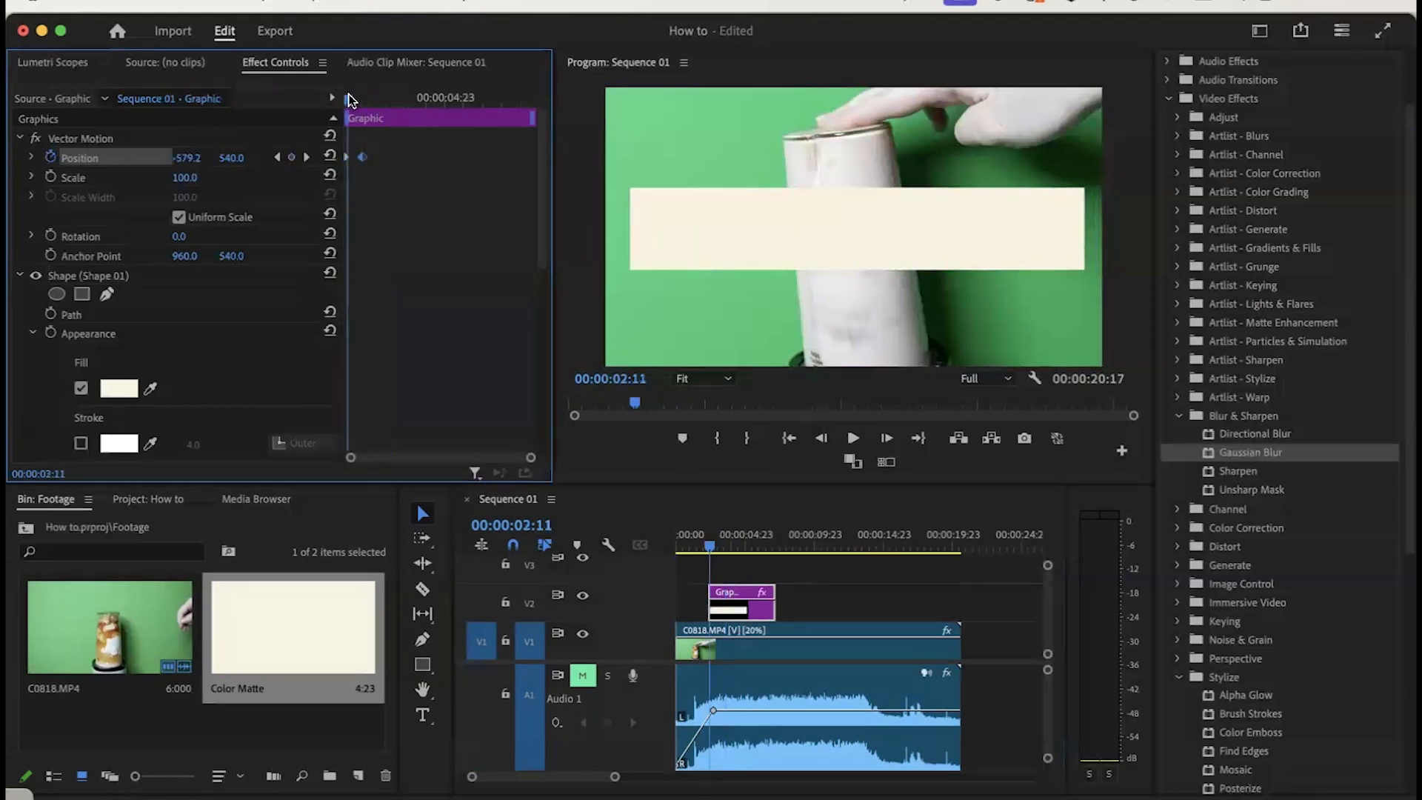
- Play back the rectangle's slide-in animation from the start of its graphic clip
{"action": "key", "text": "space"}
{"action": "key", "text": "space"}
{"action": "left_click", "coordinate": [349, 97]}
{"action": "key", "text": "space"}
{"action": "key", "text": "space"}
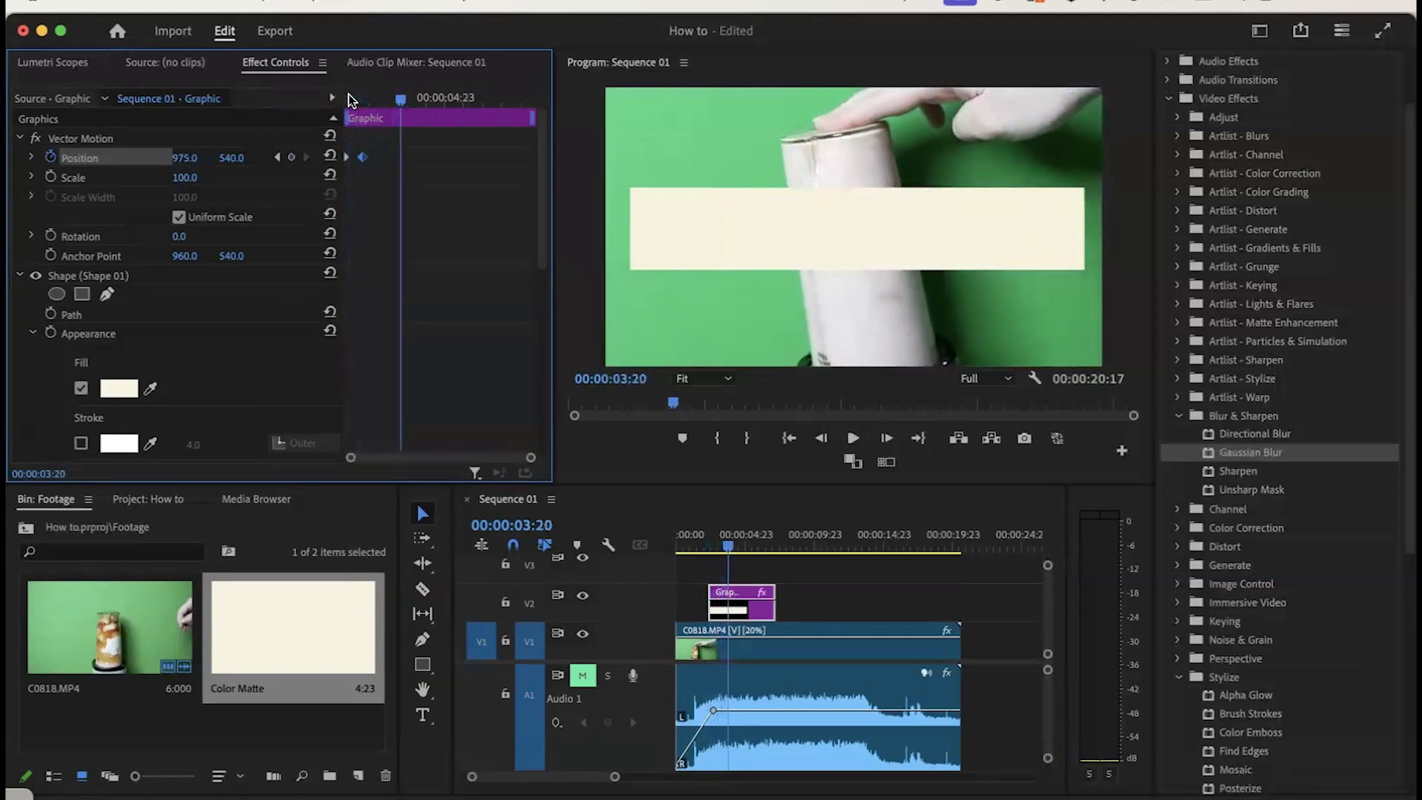
{"action": "left_click", "coordinate": [757, 616]}
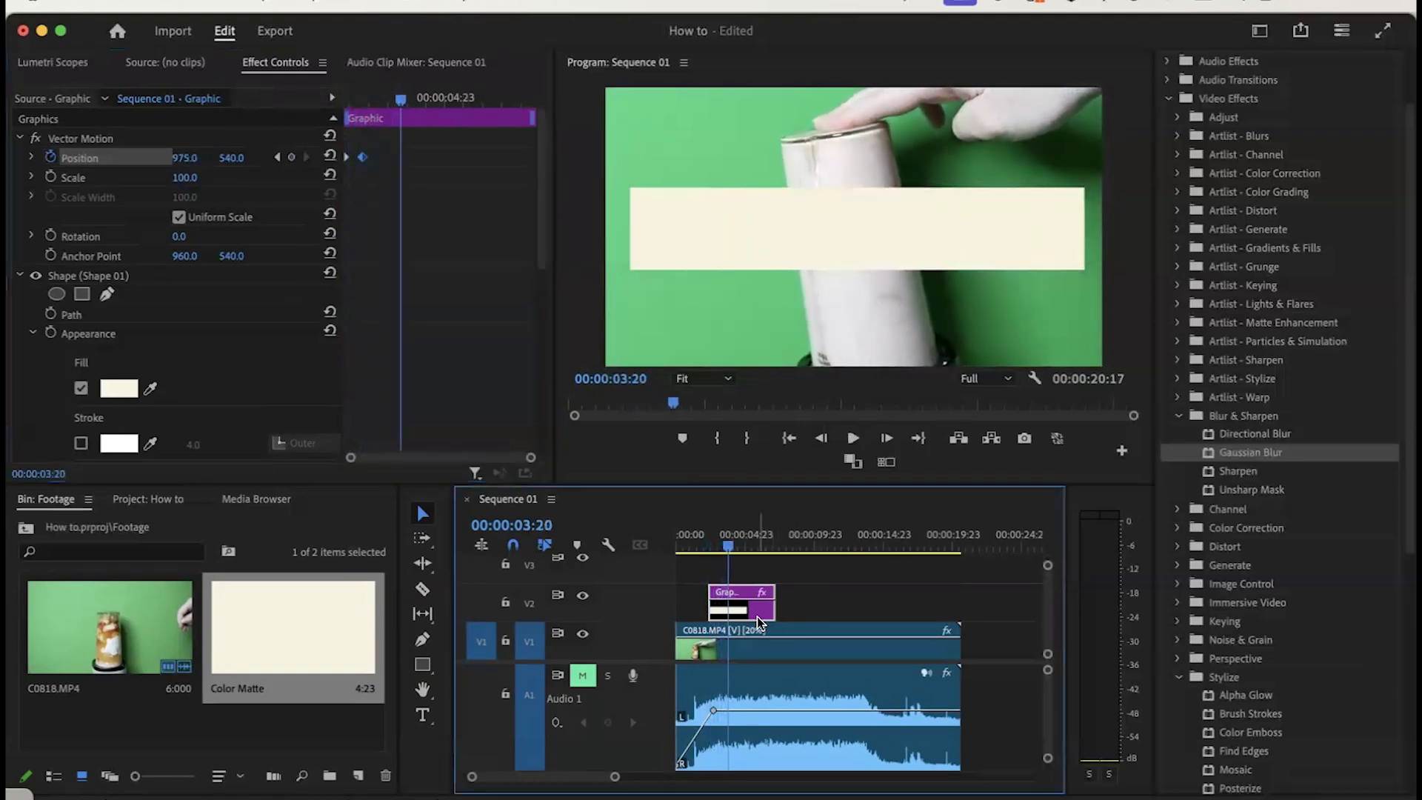
- Add the text "Smoothies are great" to the frame as a new graphic starting at 00:00:01:20
{"action": "left_click", "coordinate": [701, 536]}
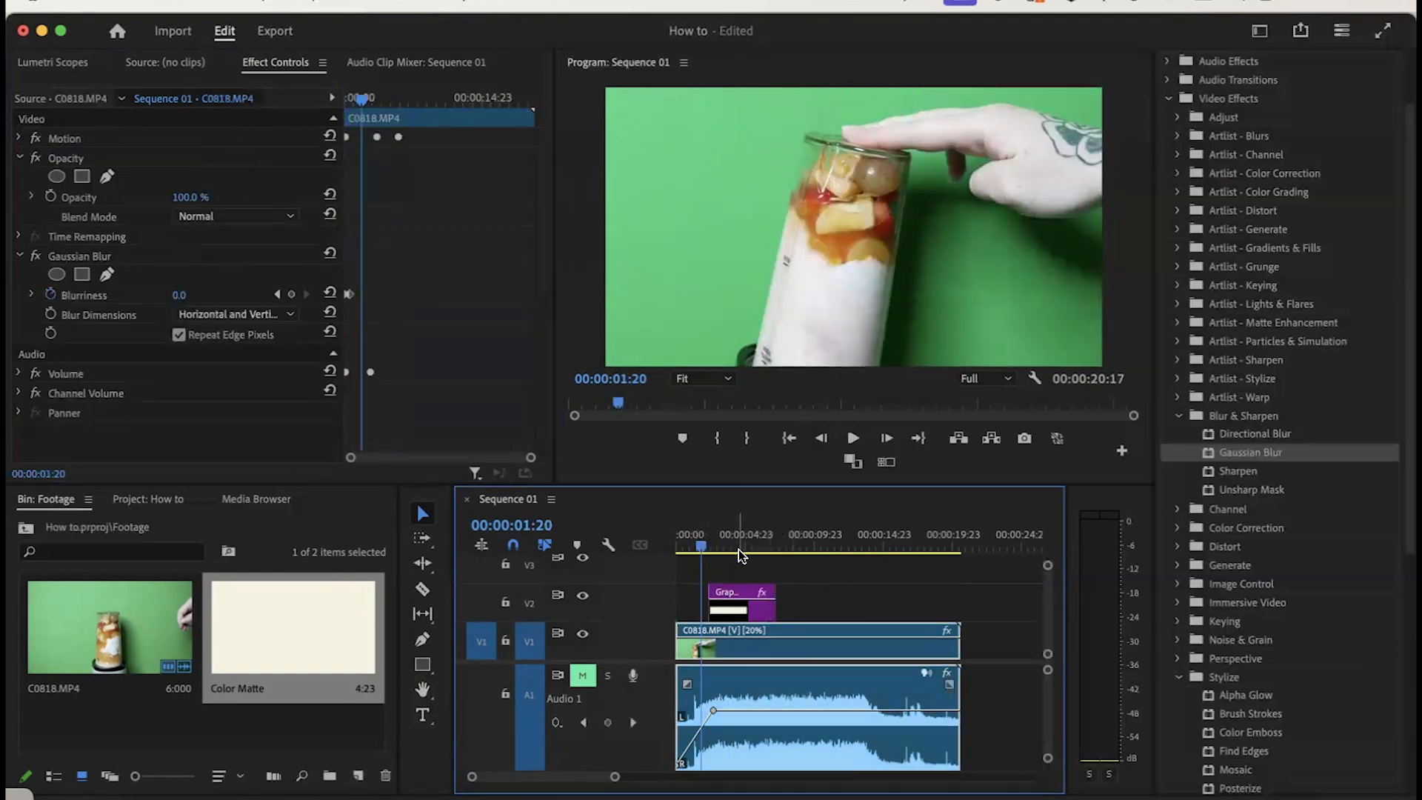
{"action": "left_click", "coordinate": [422, 714]}
{"action": "left_click", "coordinate": [700, 228]}
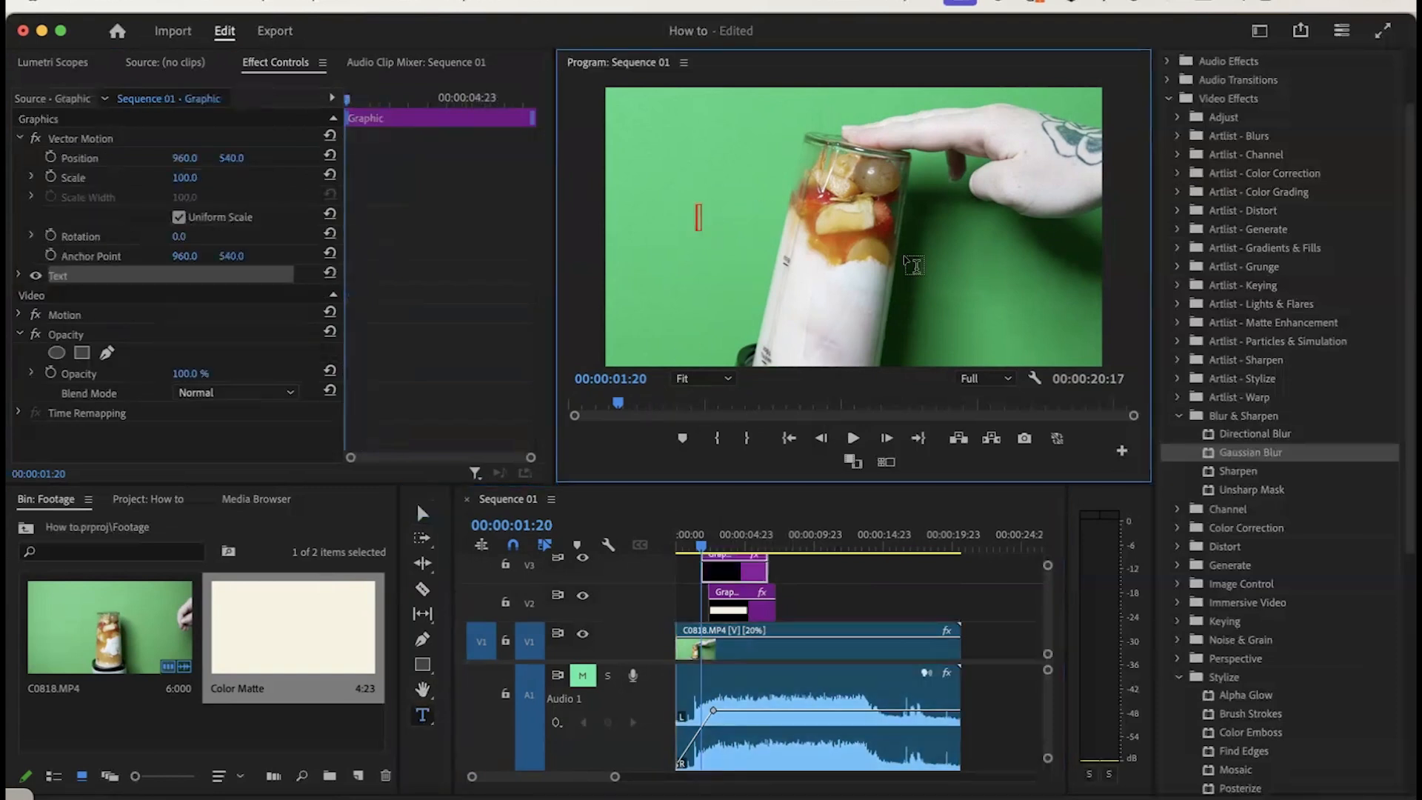
{"action": "type", "text": "Smoot"}
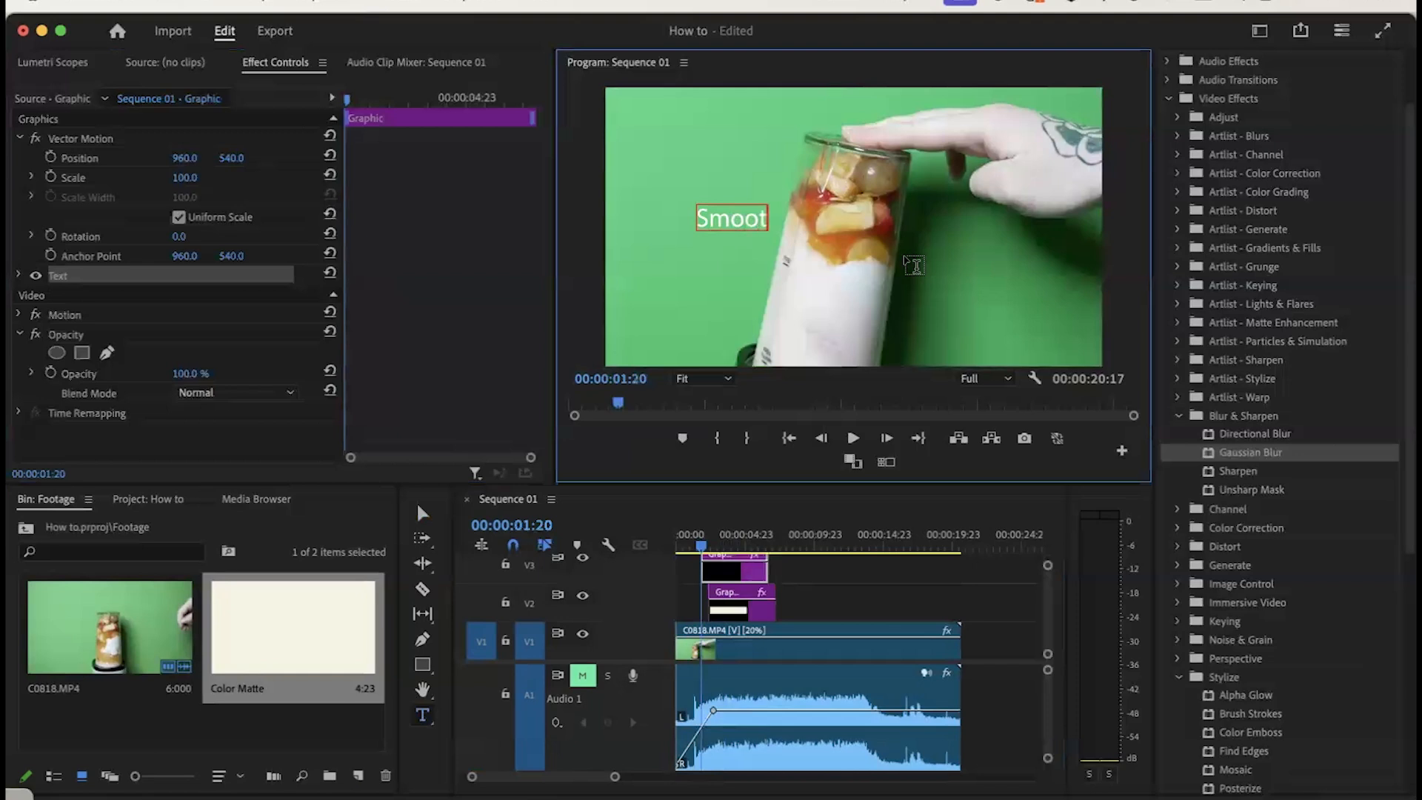
{"action": "type", "text": "hies are great"}
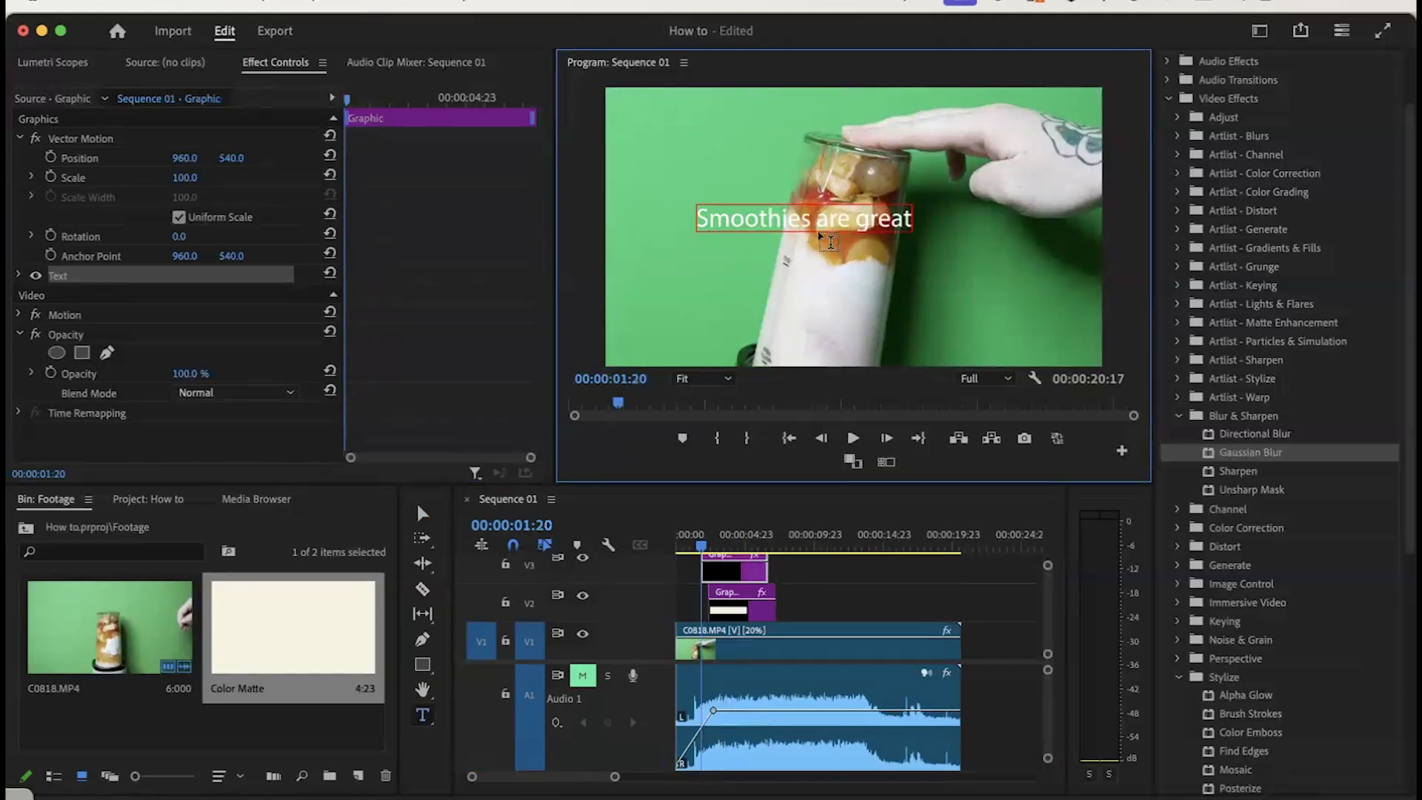
- Set the font of the whole "Smoothies are great" text to New Spirit Bold Condensed
{"action": "double_click", "coordinate": [801, 222]}
{"action": "triple_click", "coordinate": [755, 222]}
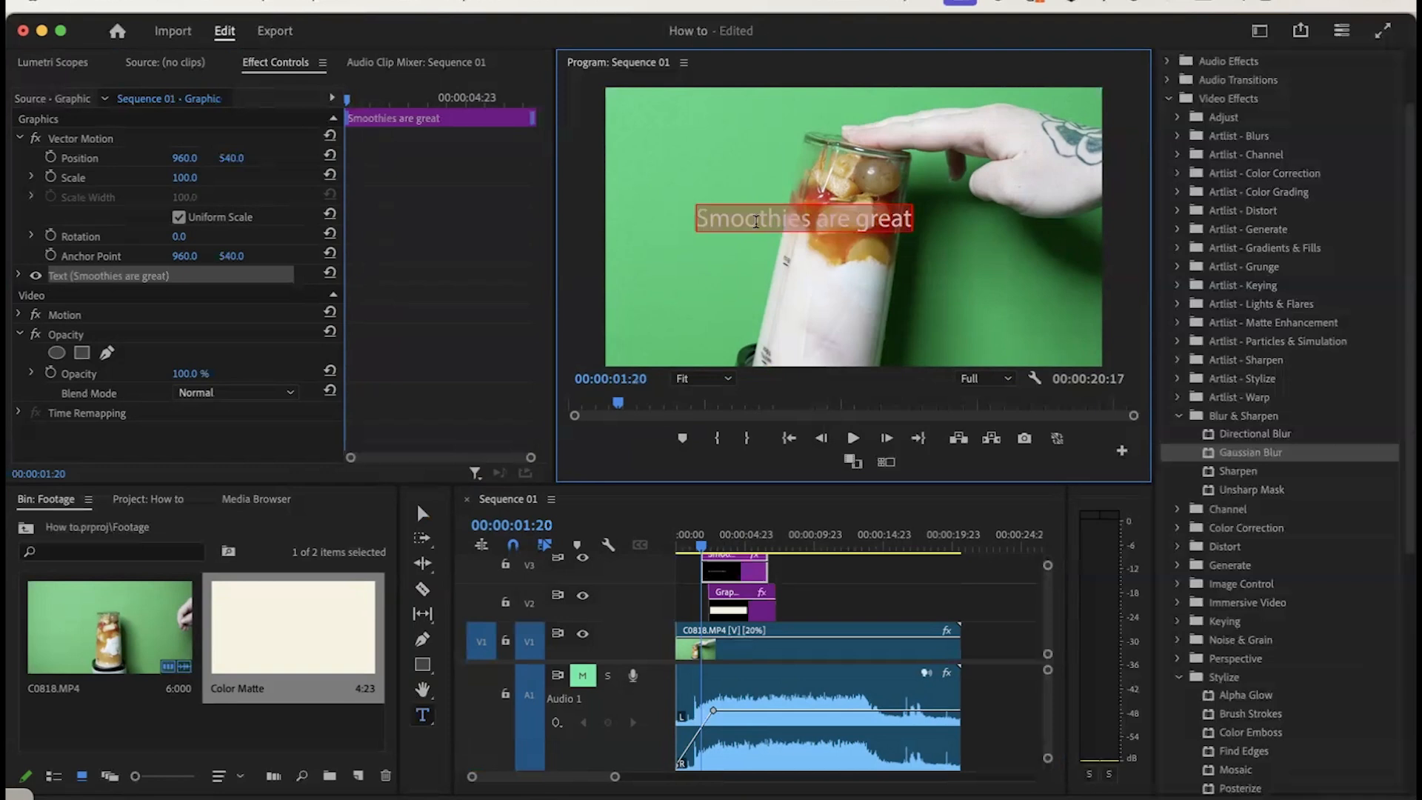
{"action": "left_click", "coordinate": [17, 276]}
{"action": "left_click", "coordinate": [107, 339]}
{"action": "type", "text": "news"}
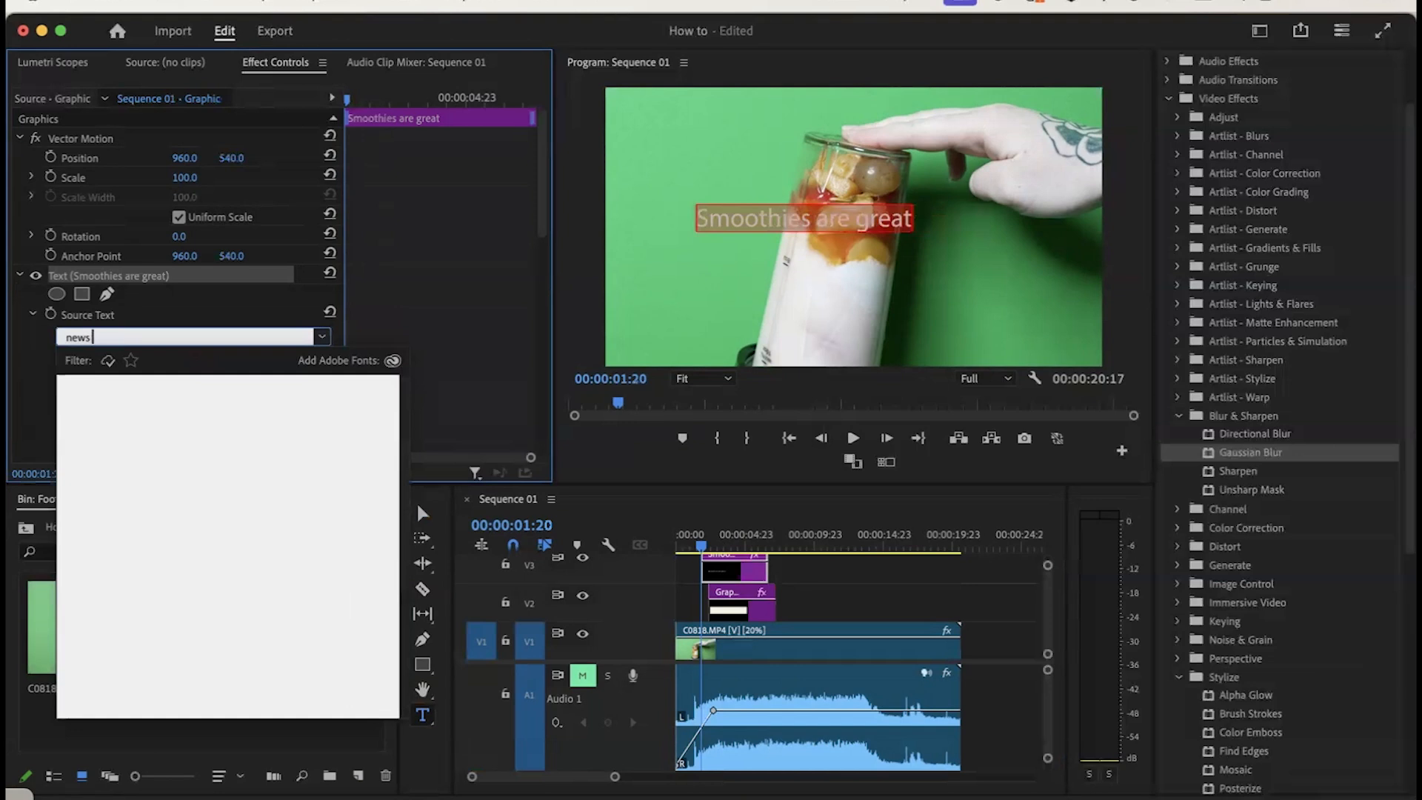
{"action": "key", "text": "BackSpace"}
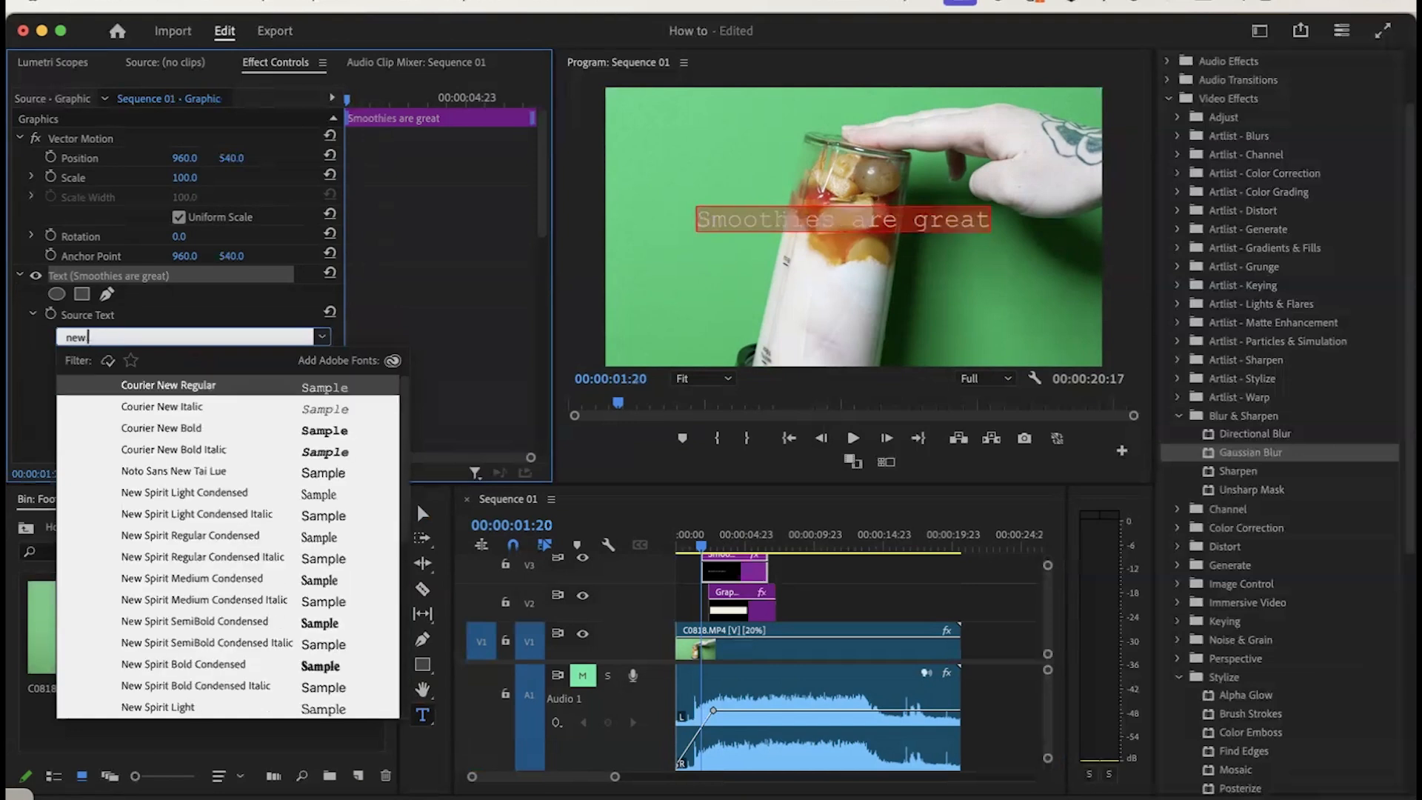
{"action": "type", "text": "sp"}
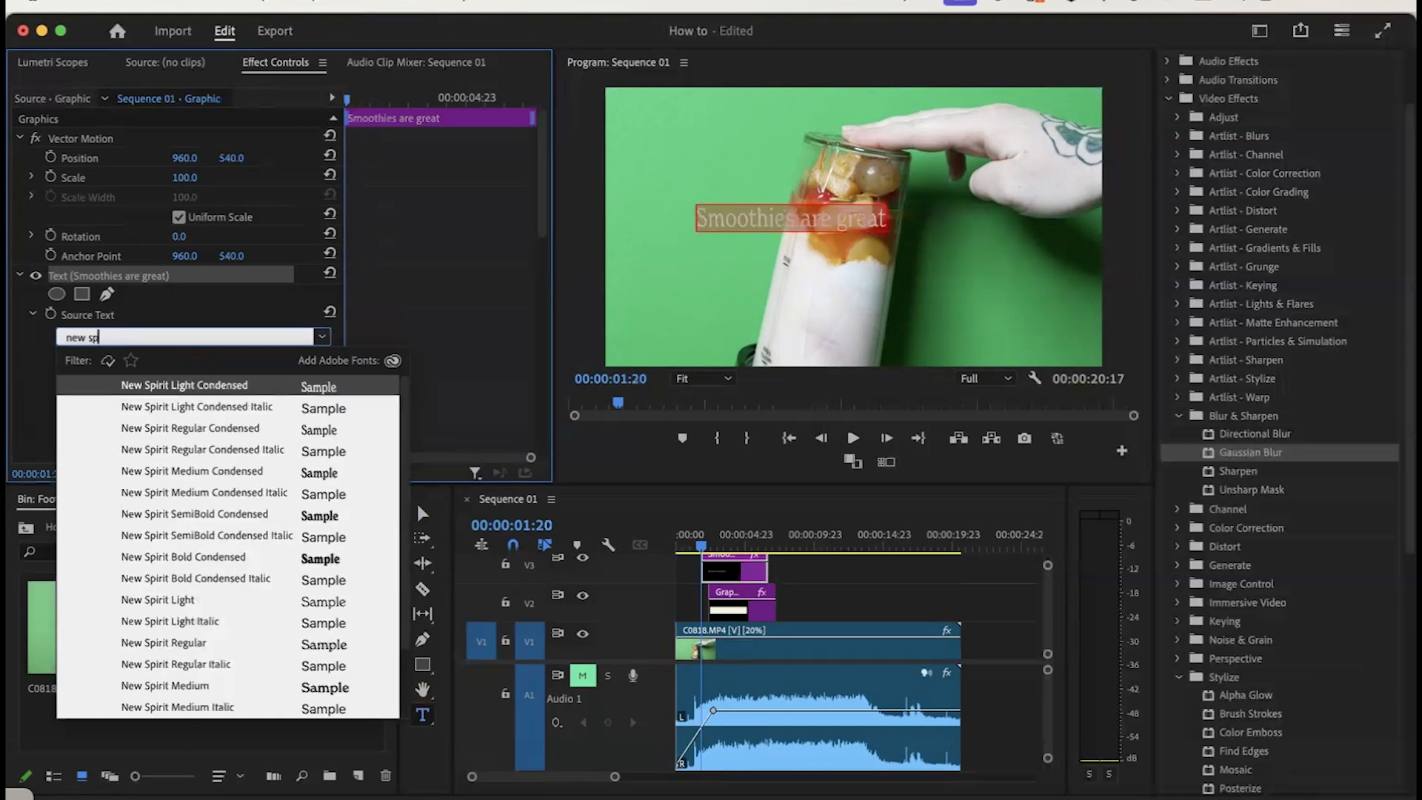
{"action": "left_click", "coordinate": [241, 557]}
- Change the text's fill to the golden tan color D6A35A
{"action": "scroll", "coordinate": [215, 393], "scroll_direction": "down", "scroll_amount": 10}
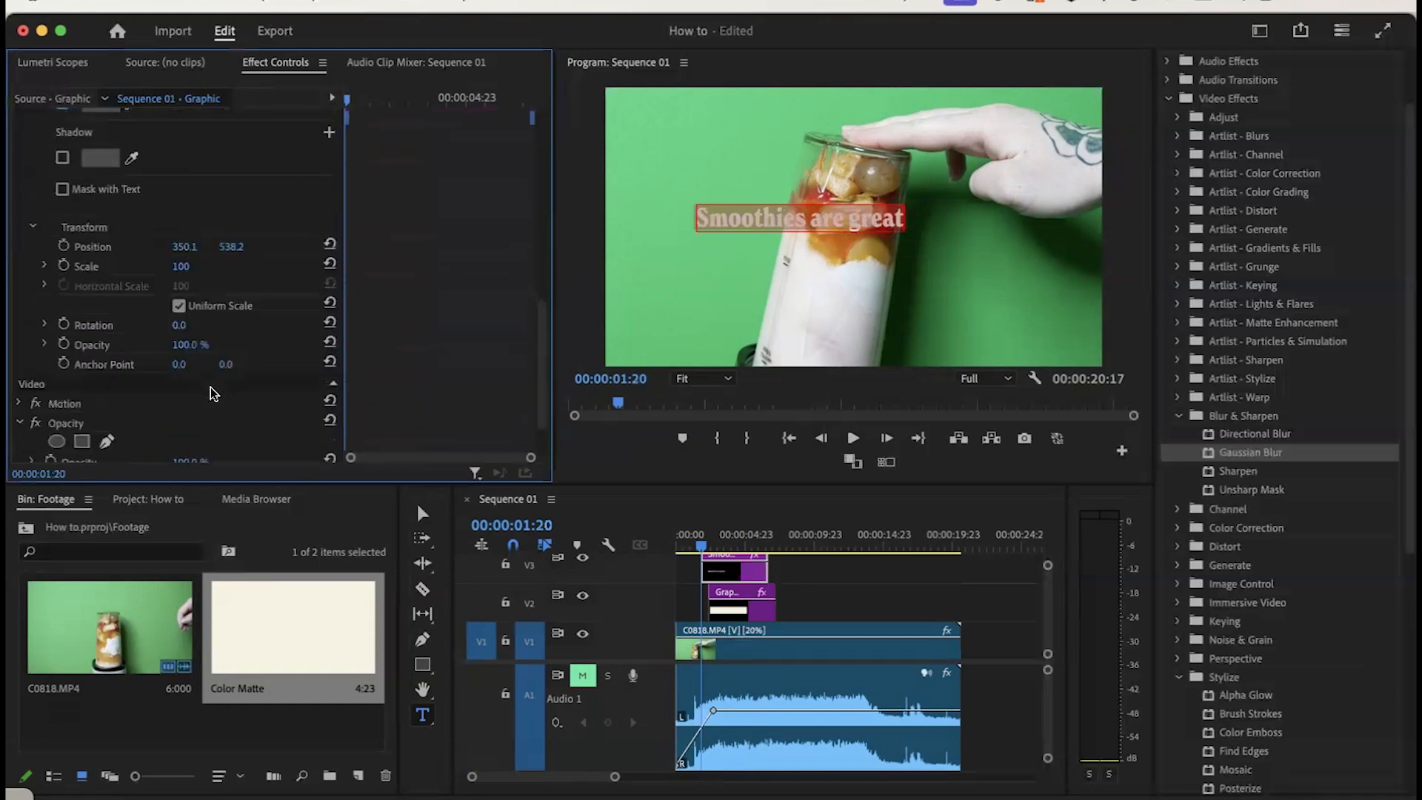
{"action": "scroll", "coordinate": [214, 393], "scroll_direction": "up", "scroll_amount": 2}
{"action": "left_click", "coordinate": [109, 223]}
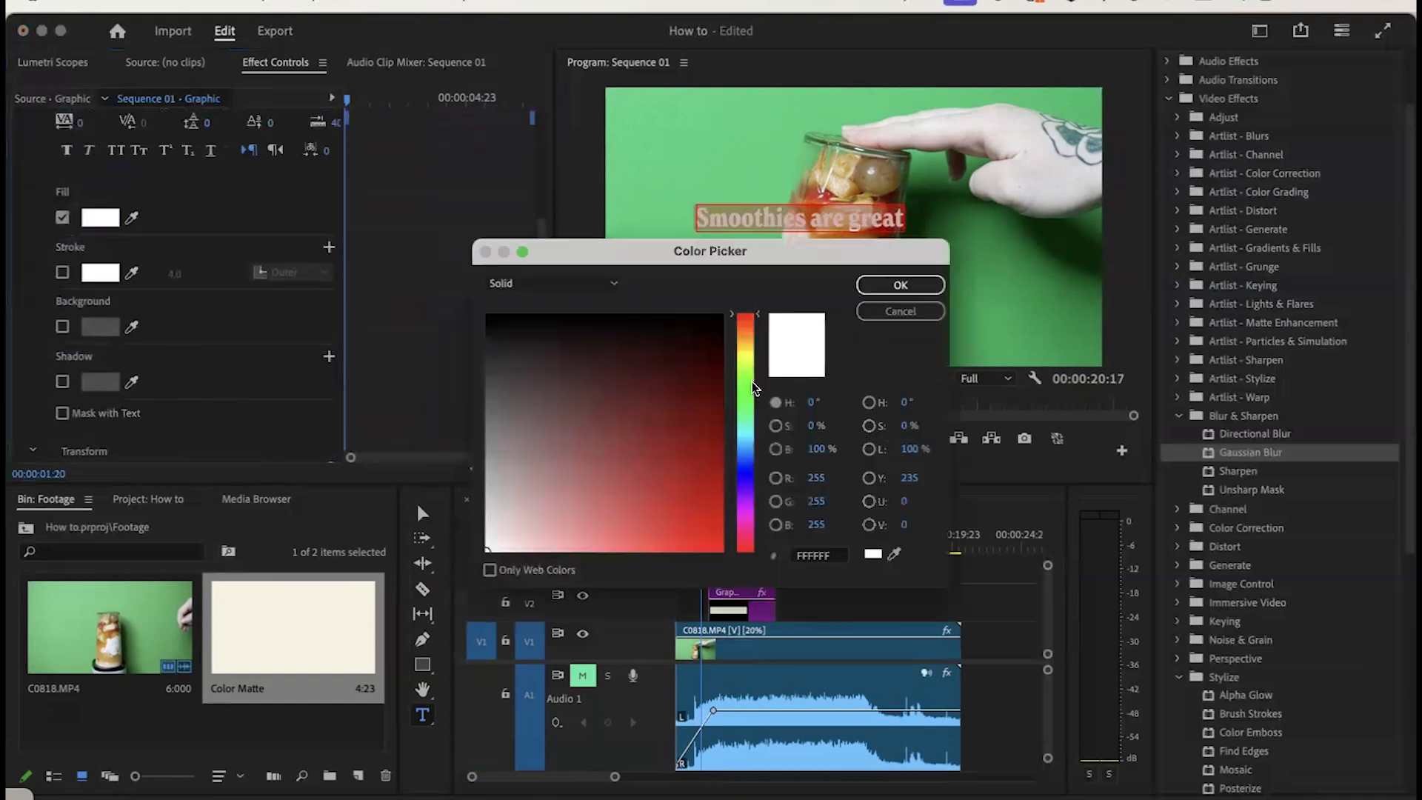
{"action": "left_click", "coordinate": [749, 344]}
{"action": "left_click_drag", "start_coordinate": [749, 344], "coordinate": [749, 337]}
{"action": "left_click_drag", "start_coordinate": [607, 426], "coordinate": [622, 512]}
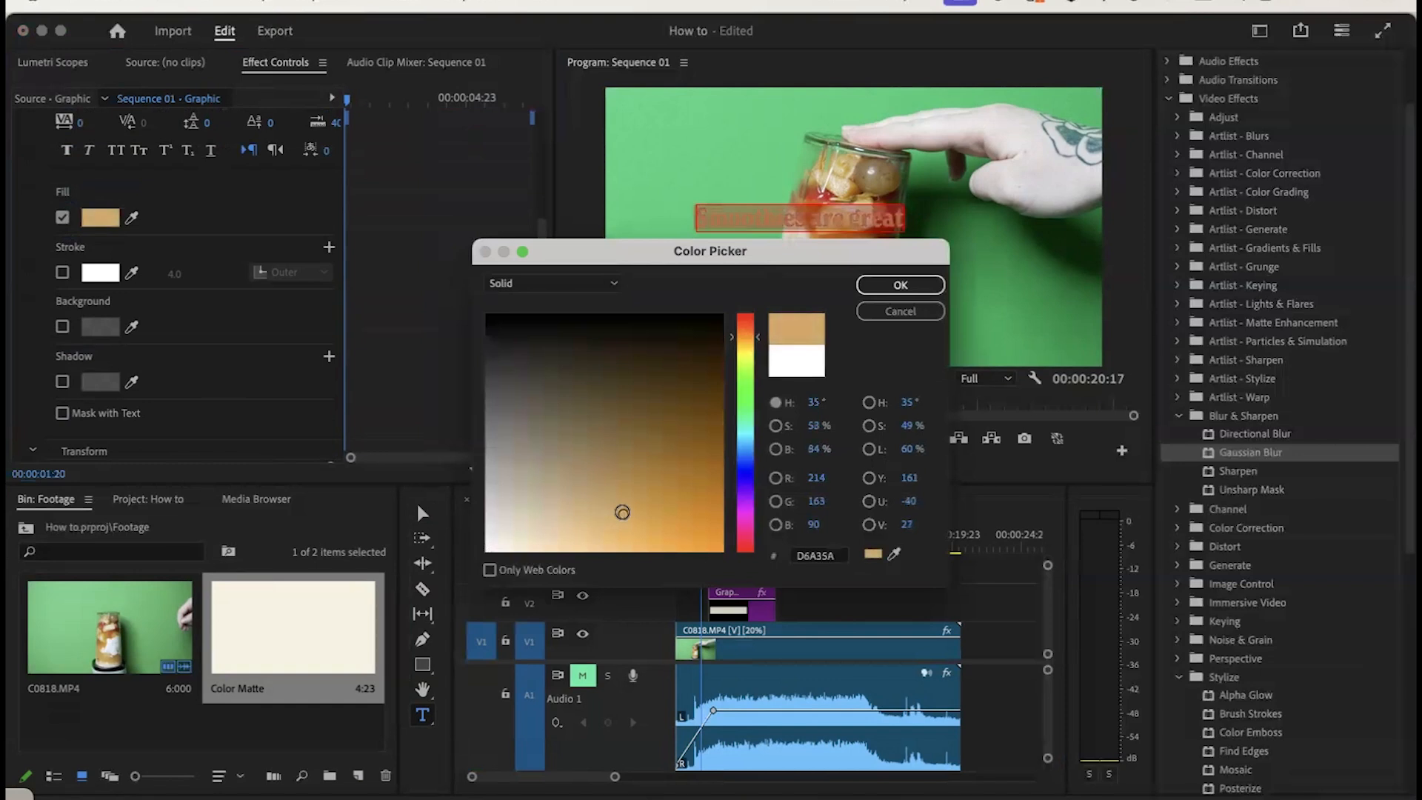
{"action": "left_click", "coordinate": [908, 285]}
- Align the text clip with the rectangle's clip on V2, and set its Vector Motion scale to 167.0 and position to 1275.0, 594.0
{"action": "left_click", "coordinate": [738, 530]}
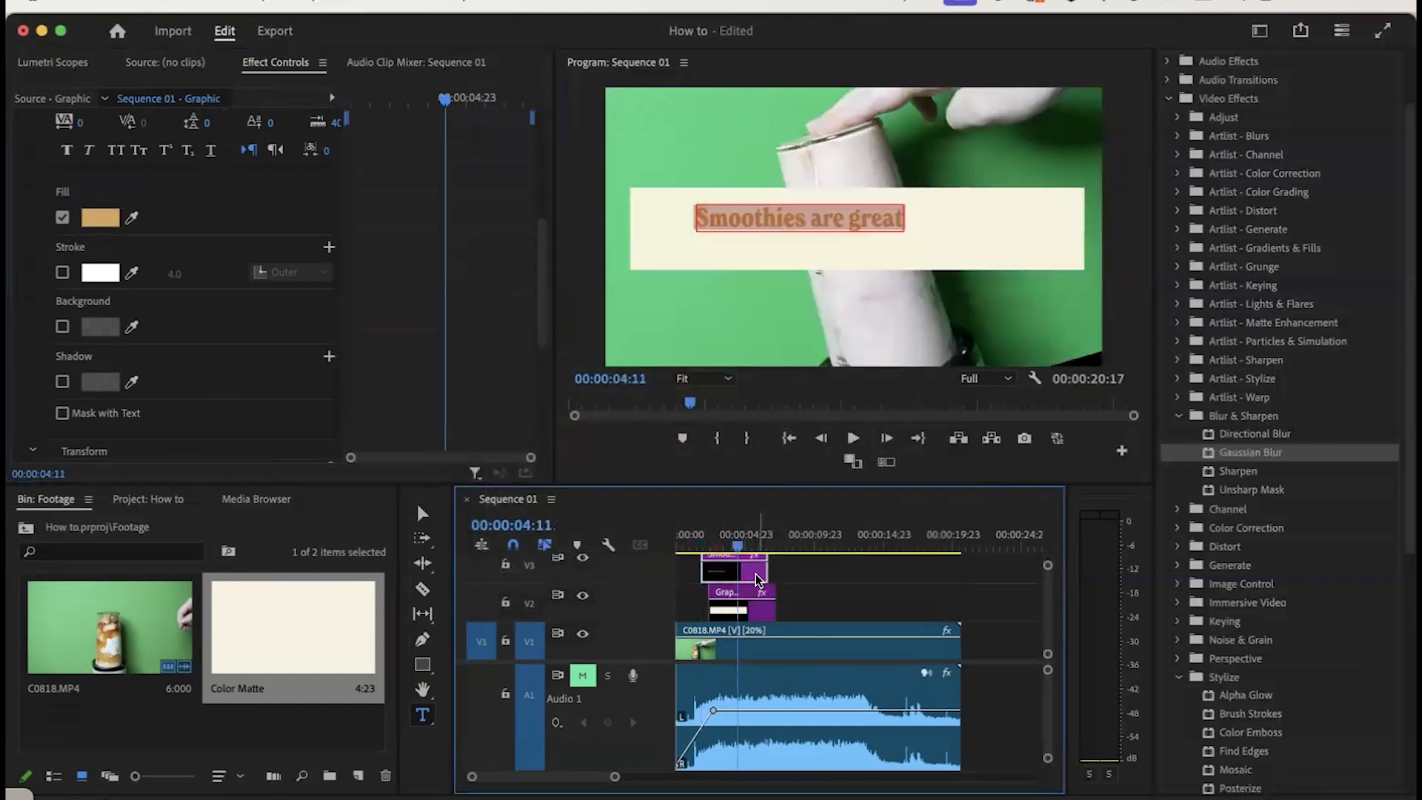
{"action": "left_click_drag", "start_coordinate": [768, 576], "coordinate": [776, 580]}
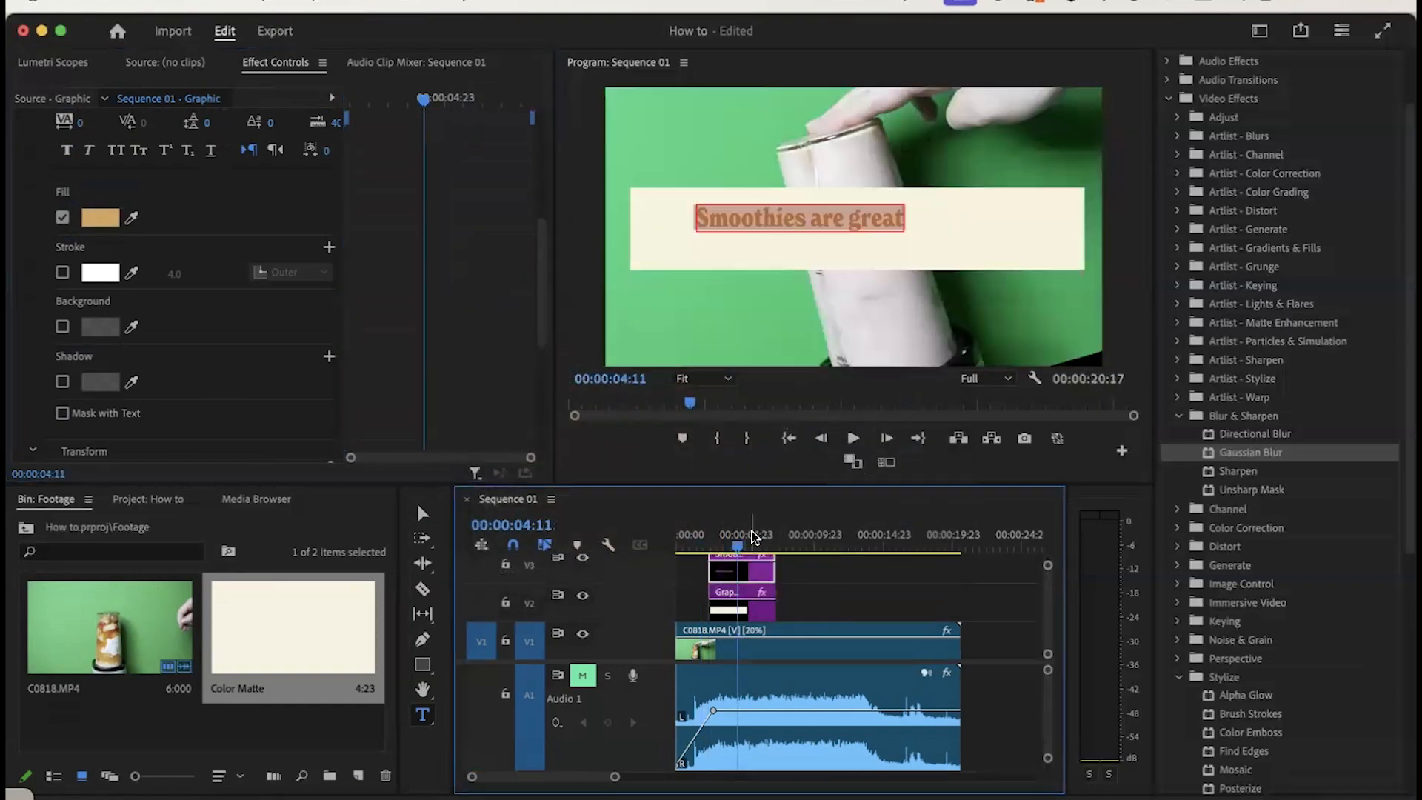
{"action": "scroll", "coordinate": [148, 304], "scroll_direction": "up", "scroll_amount": 6}
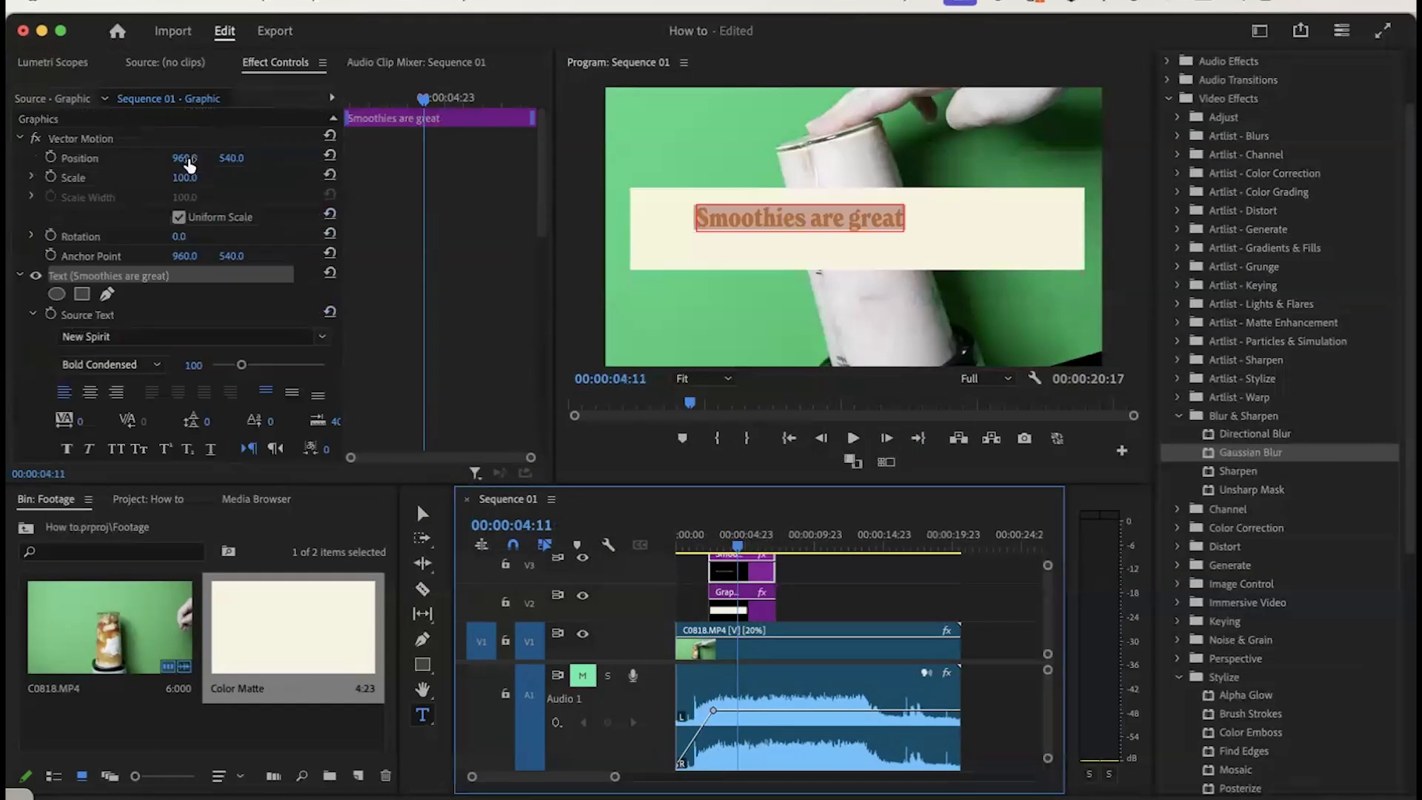
{"action": "left_click_drag", "start_coordinate": [184, 177], "coordinate": [260, 158]}
- Trim the text clip's start to about 00:00:02:22 so the text appears after the rectangle slides in, checking the timing in playback
{"action": "left_click", "coordinate": [701, 528]}
{"action": "key", "text": "space"}
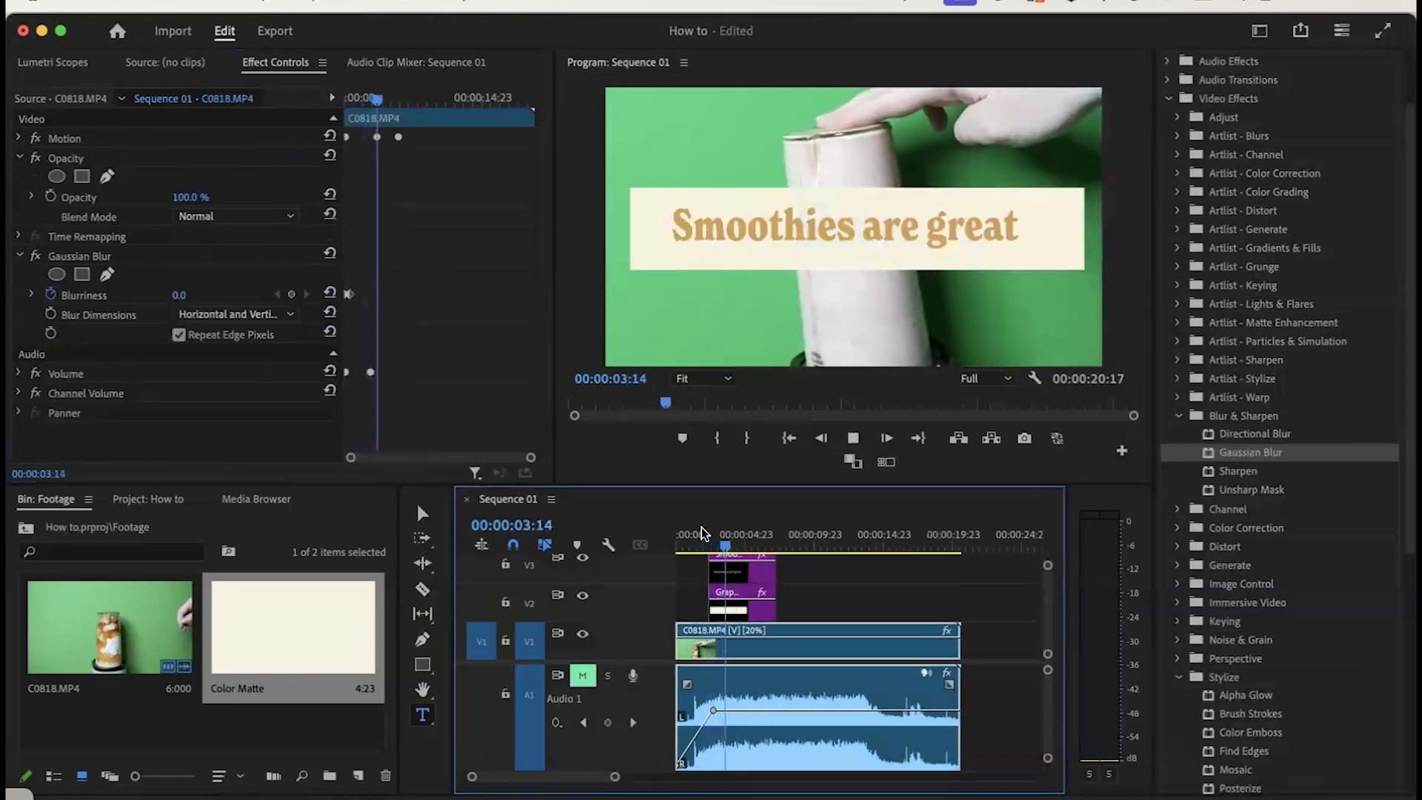
{"action": "left_click", "coordinate": [701, 527]}
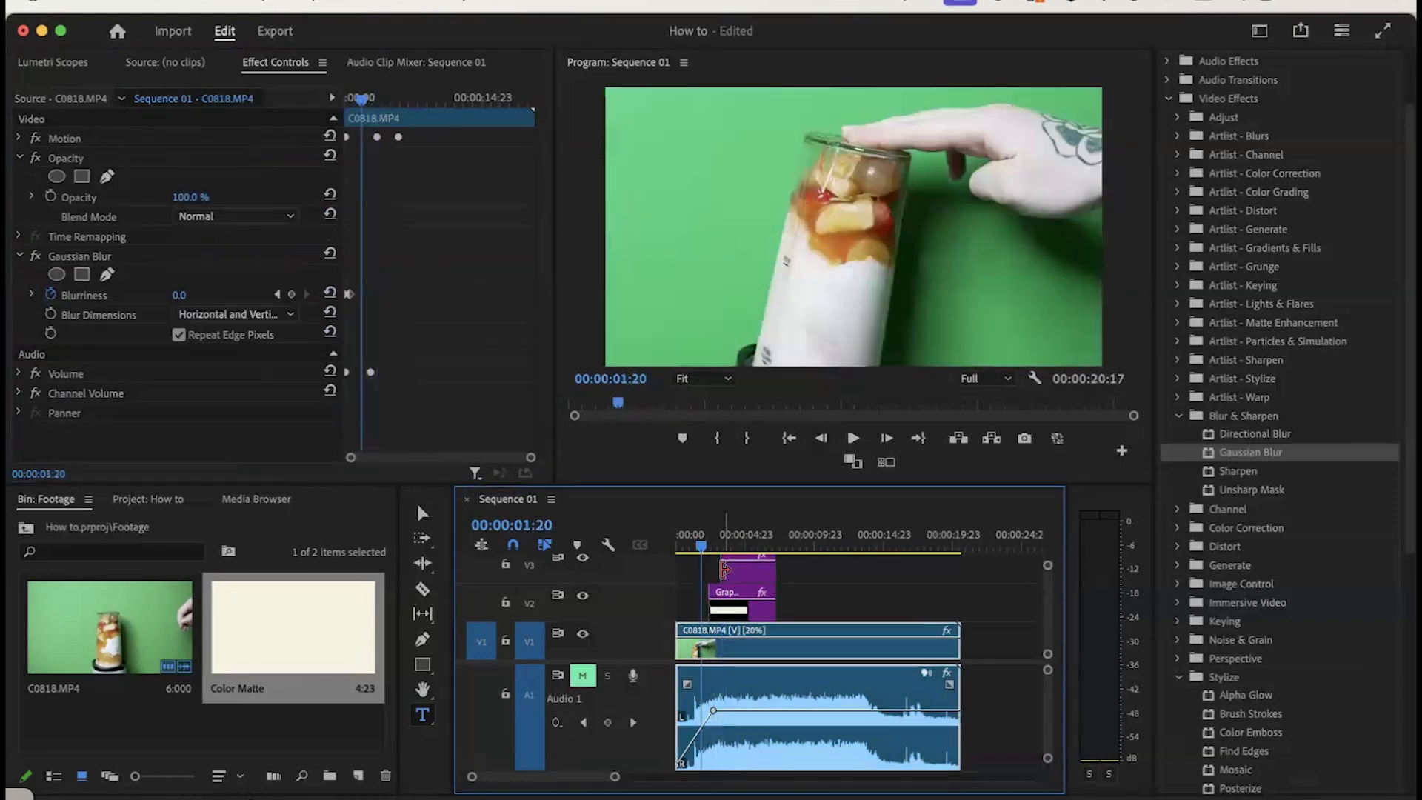
{"action": "key", "text": "space"}
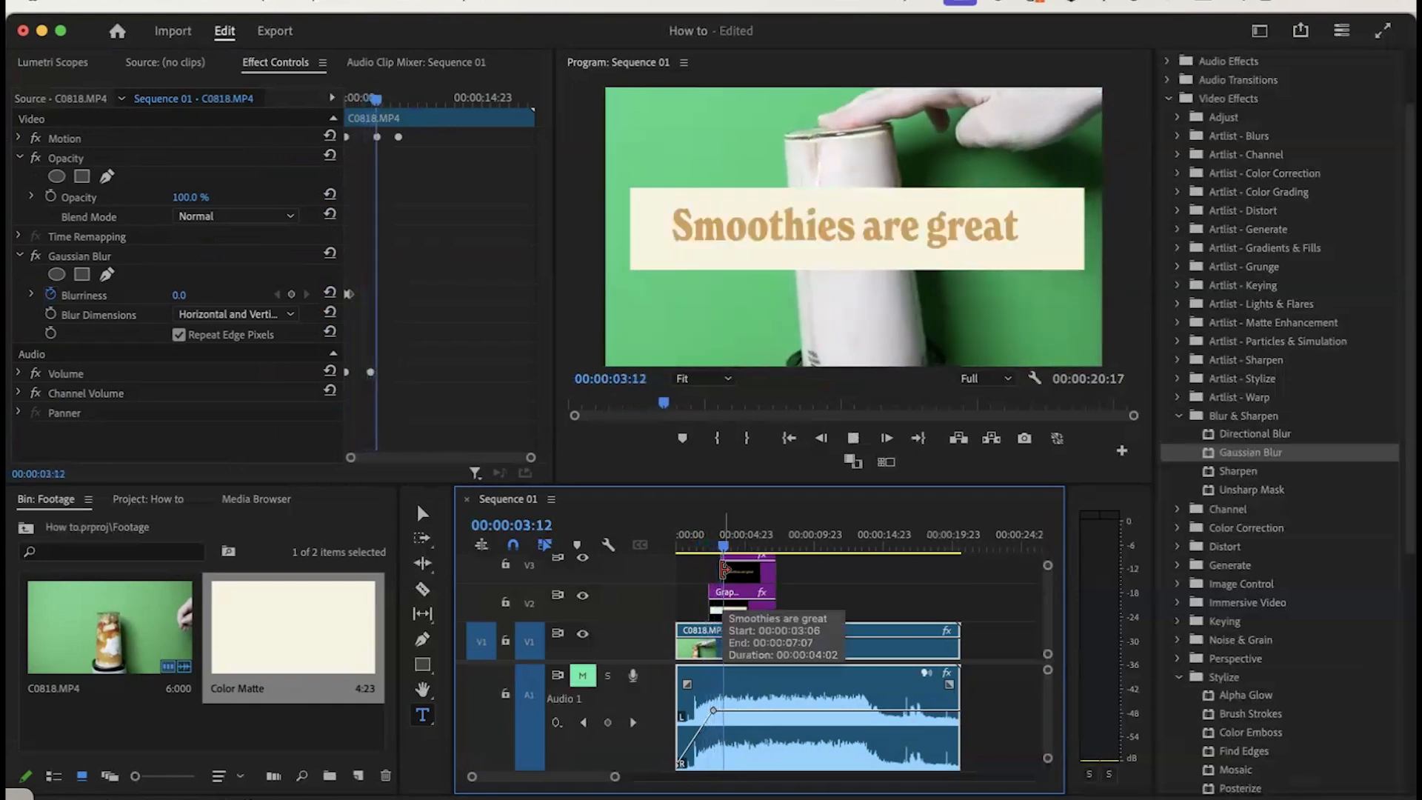
{"action": "left_click", "coordinate": [717, 533]}
{"action": "key", "text": "space"}
{"action": "left_click", "coordinate": [707, 535]}
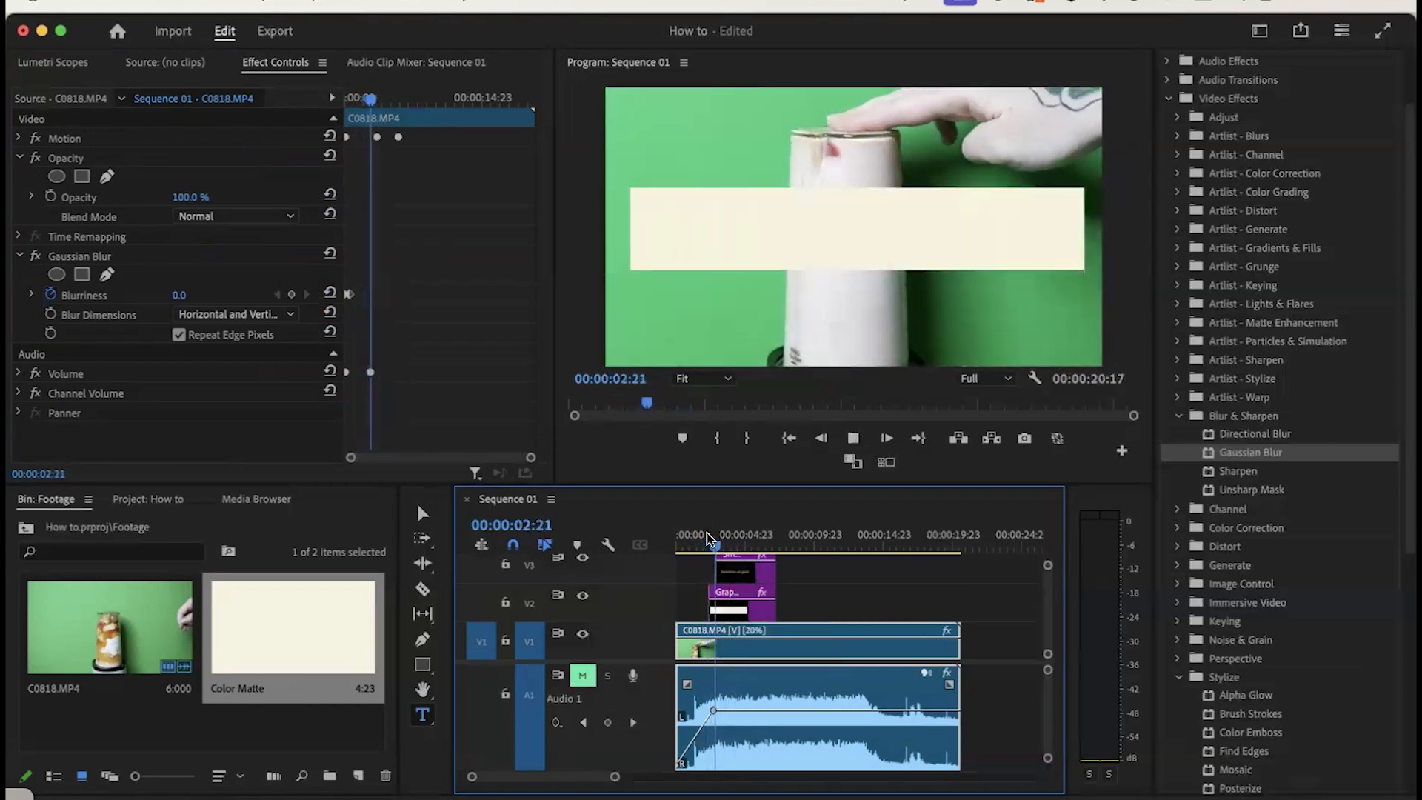
{"action": "key", "text": "space"}
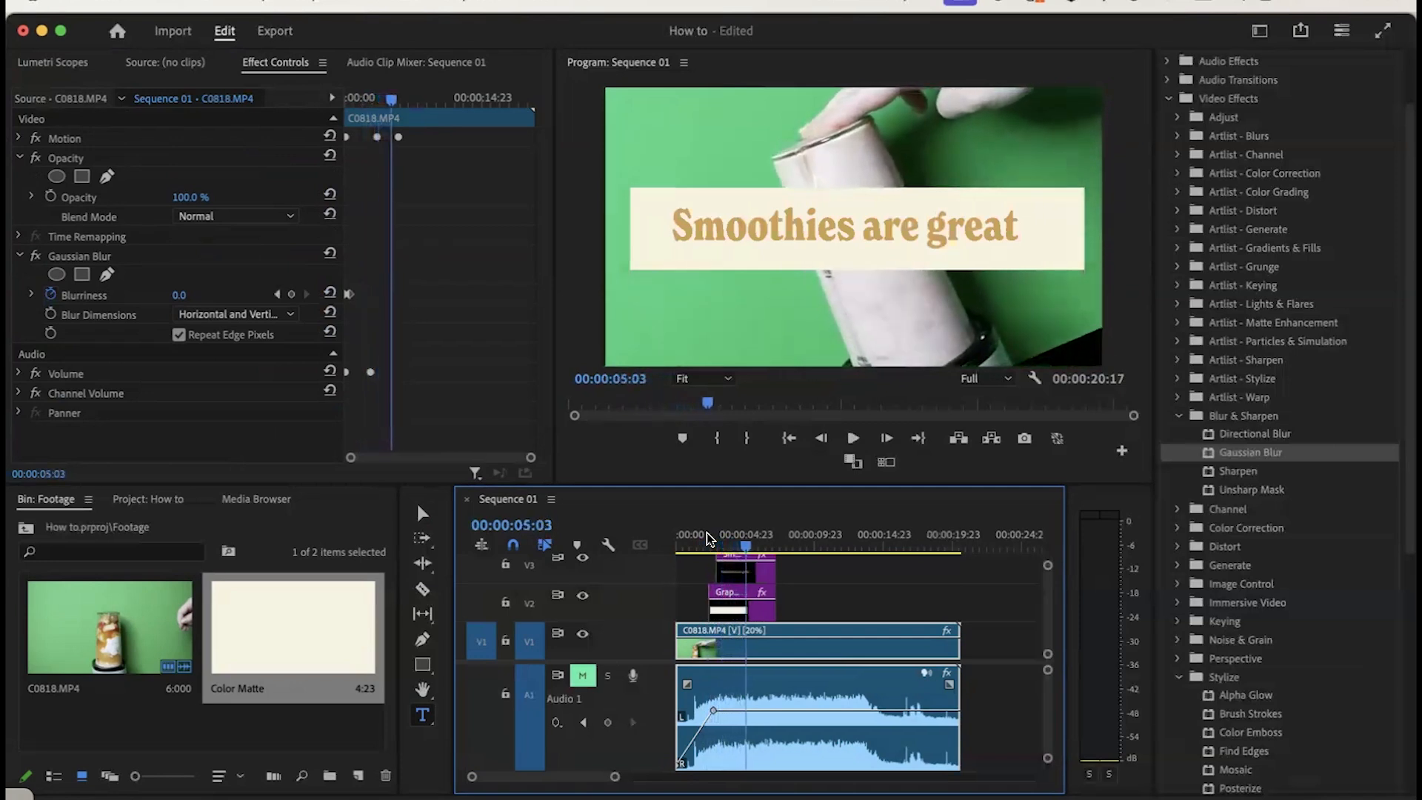
- Add a 4-point polygon mask to the "Smoothies are great" text at 00:00:03:01
{"action": "scroll", "coordinate": [788, 592], "scroll_direction": "up", "scroll_amount": 1}
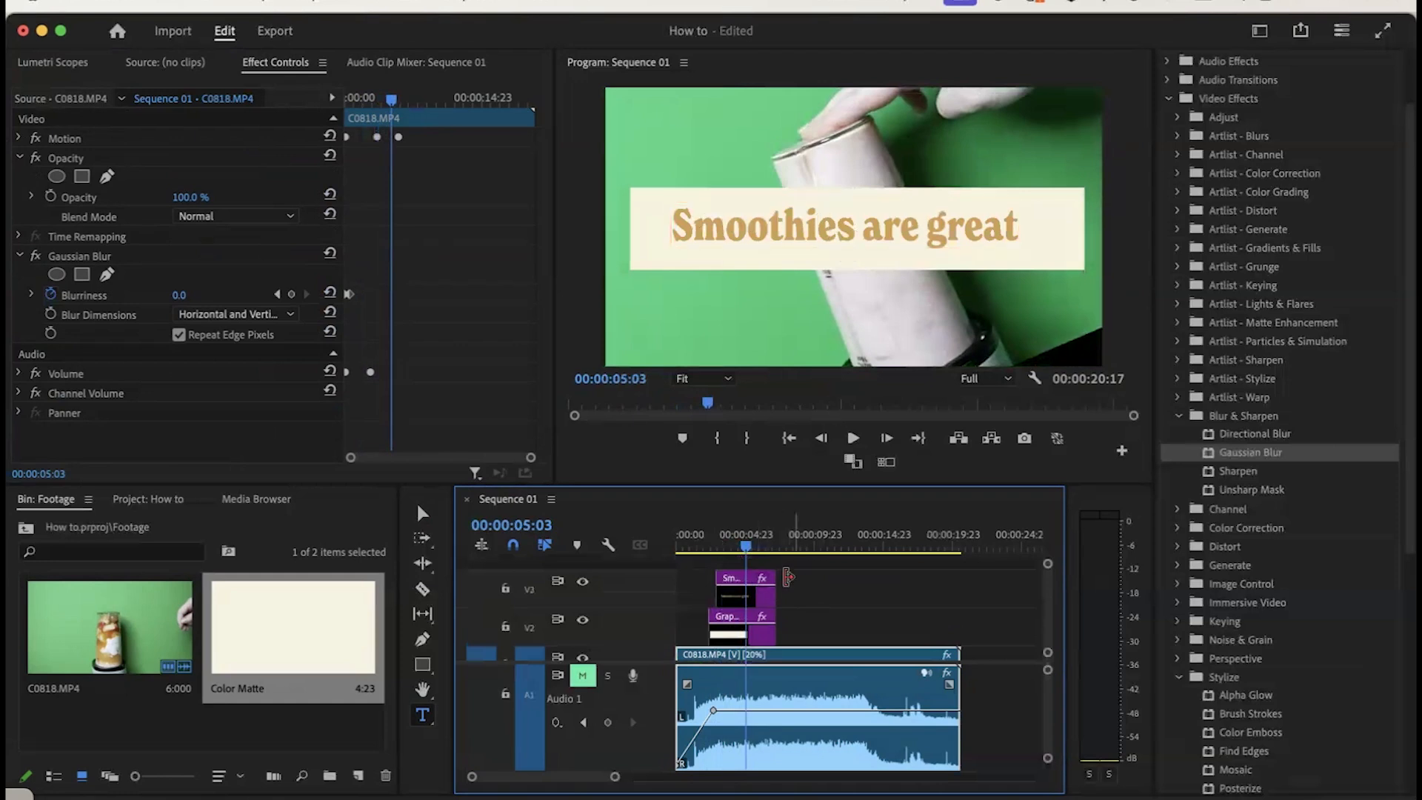
{"action": "left_click", "coordinate": [720, 540]}
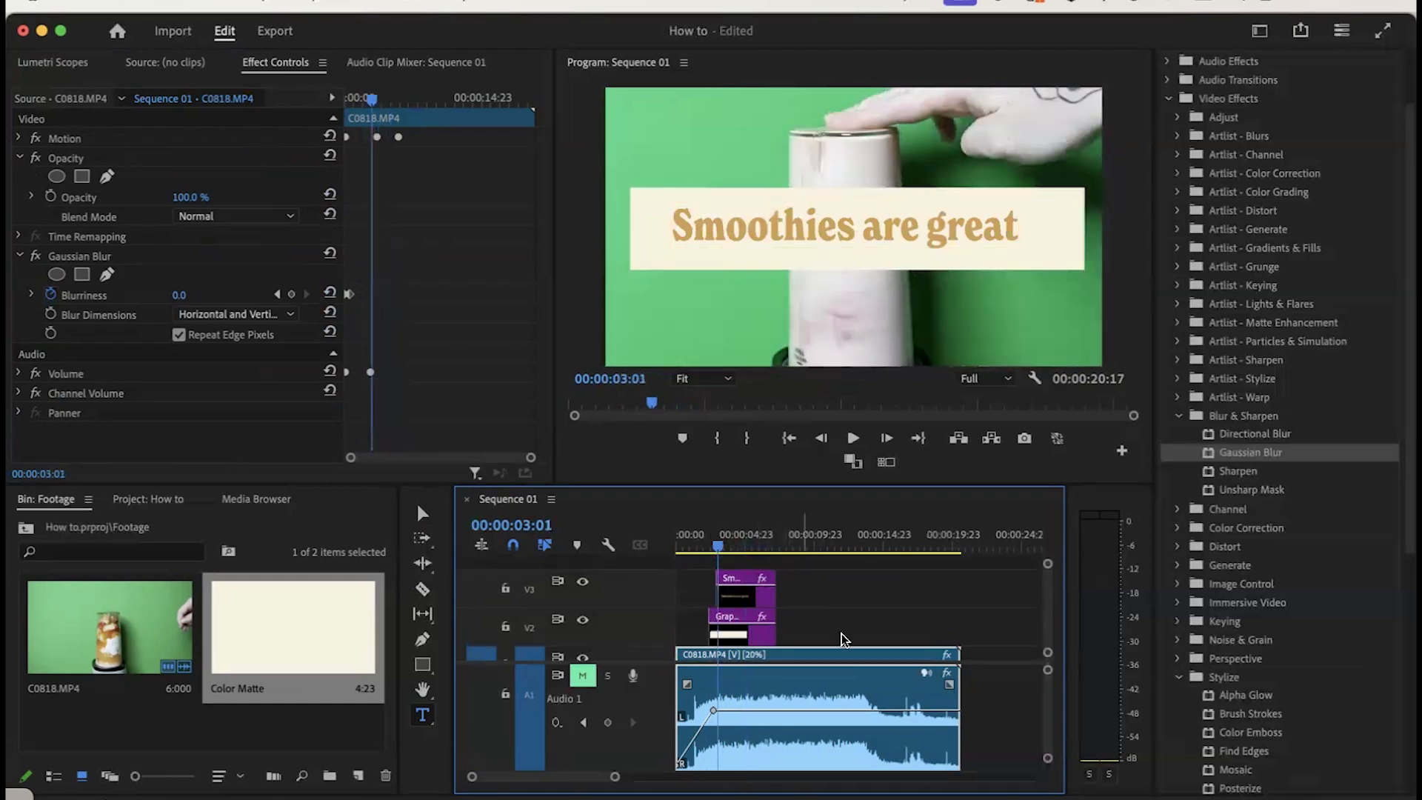
{"action": "left_click", "coordinate": [745, 599]}
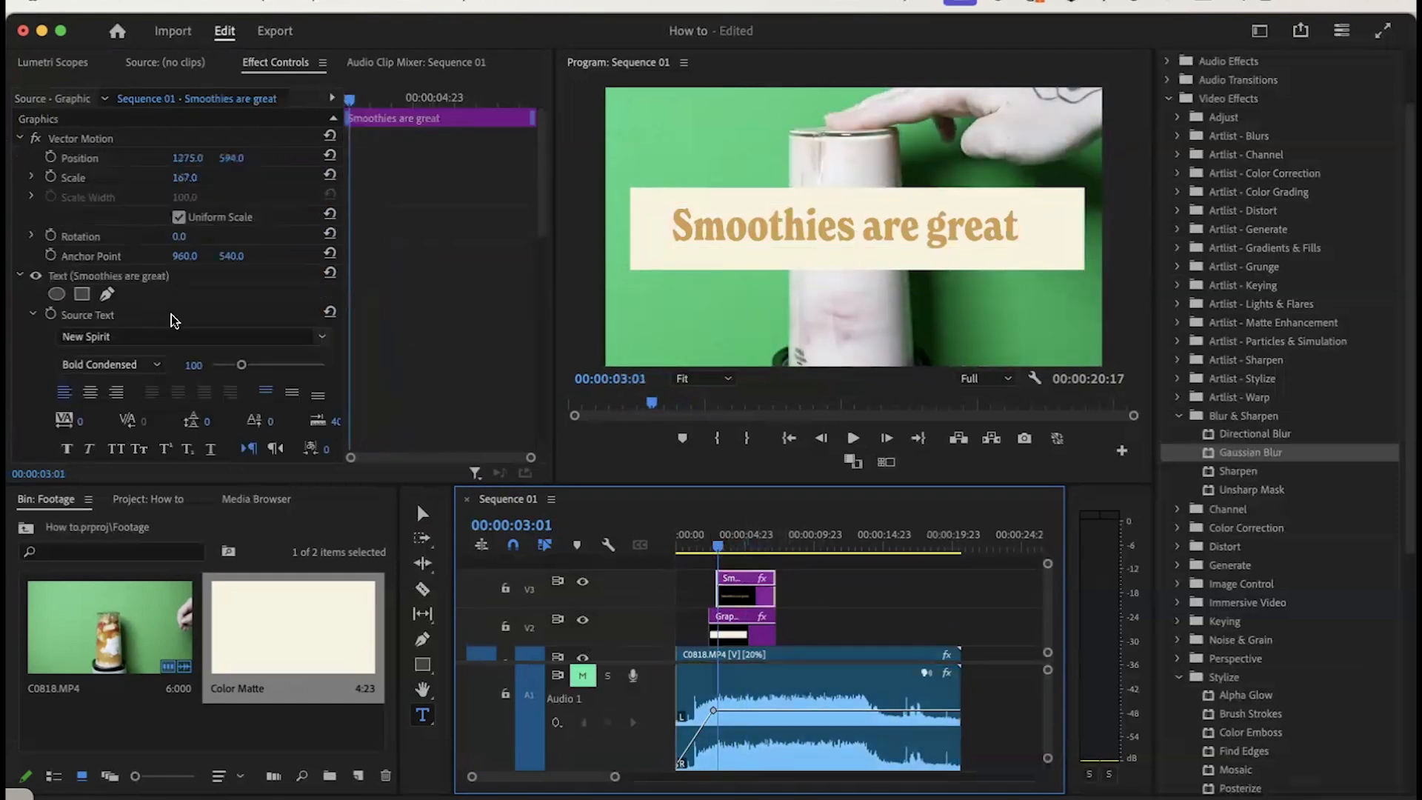
{"action": "scroll", "coordinate": [197, 314], "scroll_direction": "down", "scroll_amount": 5}
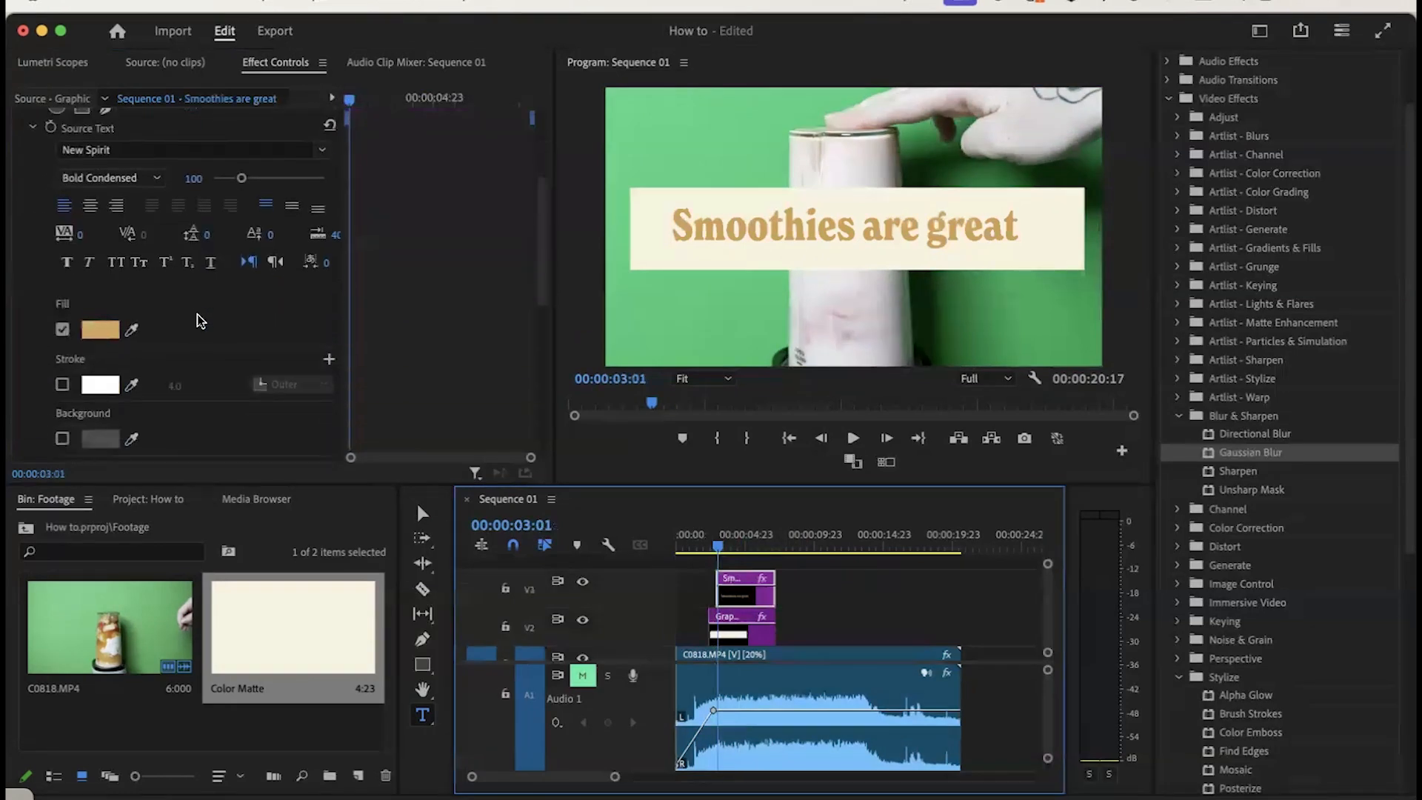
{"action": "scroll", "coordinate": [197, 314], "scroll_direction": "up", "scroll_amount": 2}
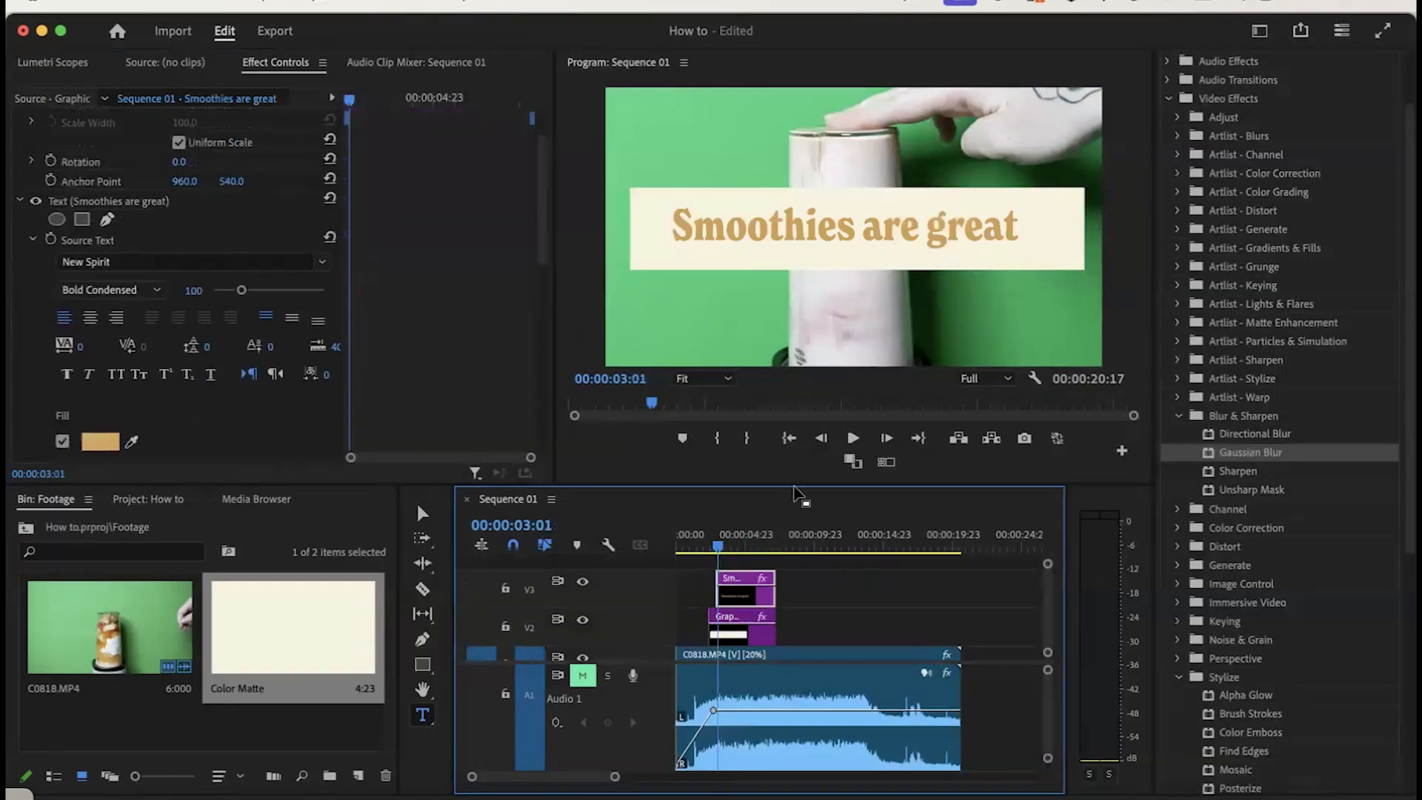
{"action": "double_click", "coordinate": [739, 600]}
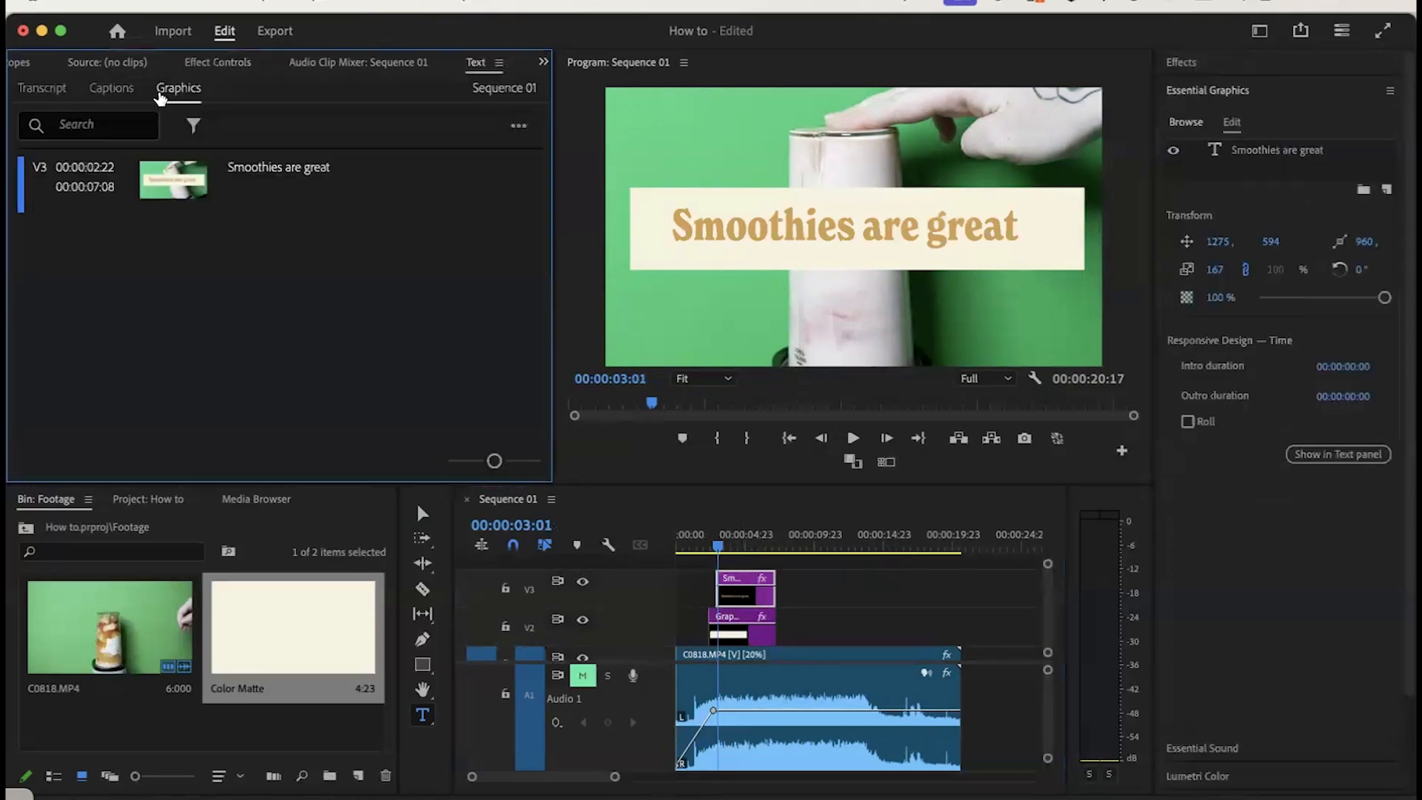
{"action": "left_click", "coordinate": [210, 65]}
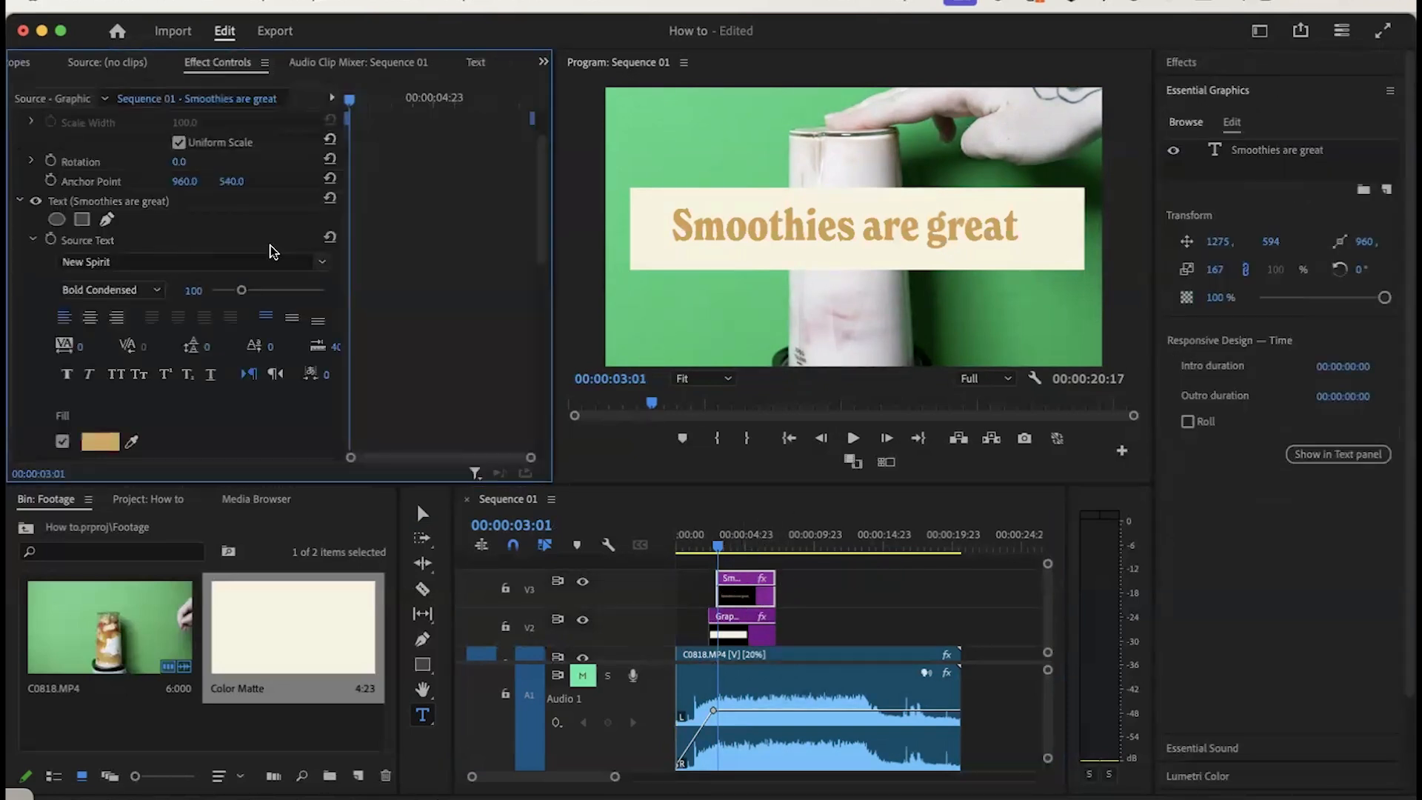
{"action": "scroll", "coordinate": [198, 377], "scroll_direction": "up", "scroll_amount": 2}
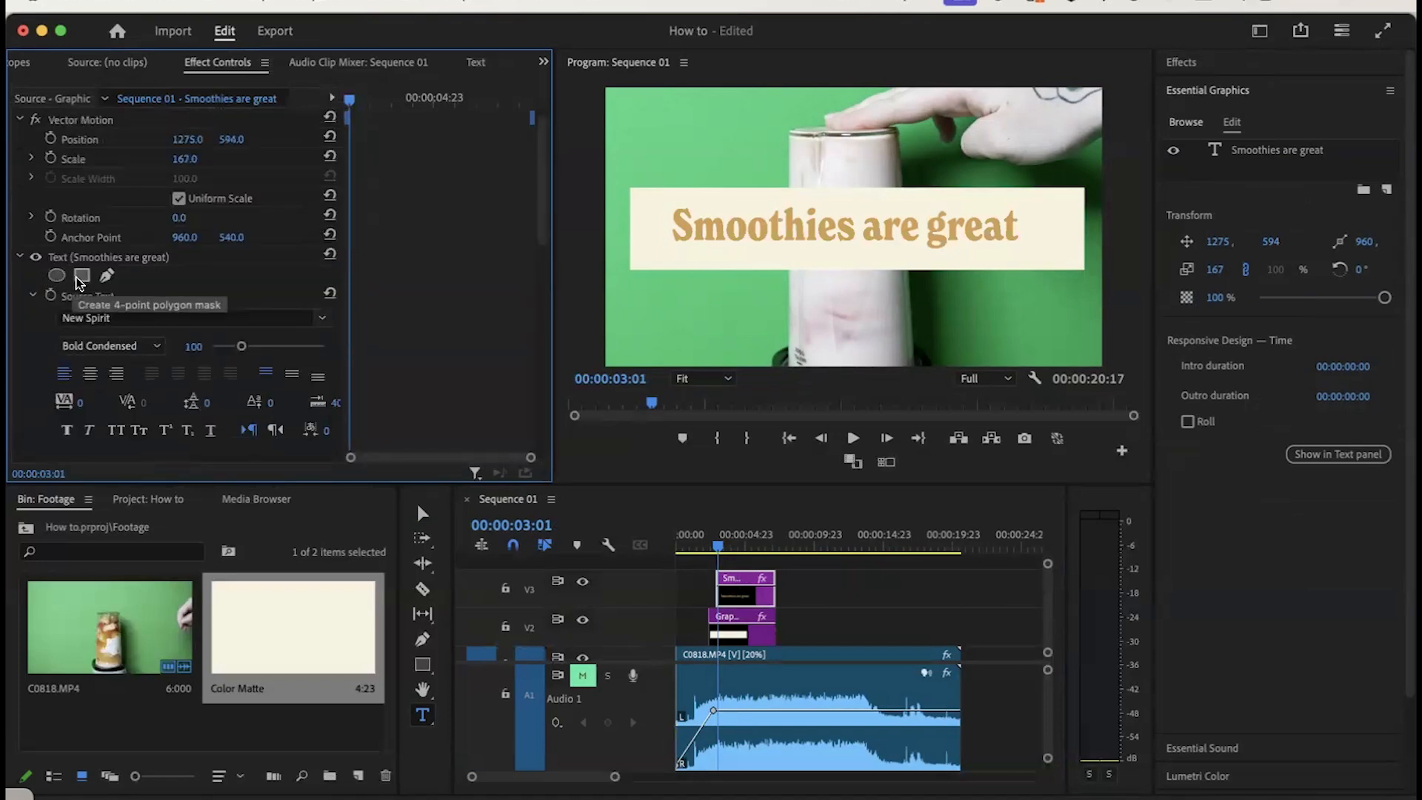
{"action": "left_click", "coordinate": [83, 278]}
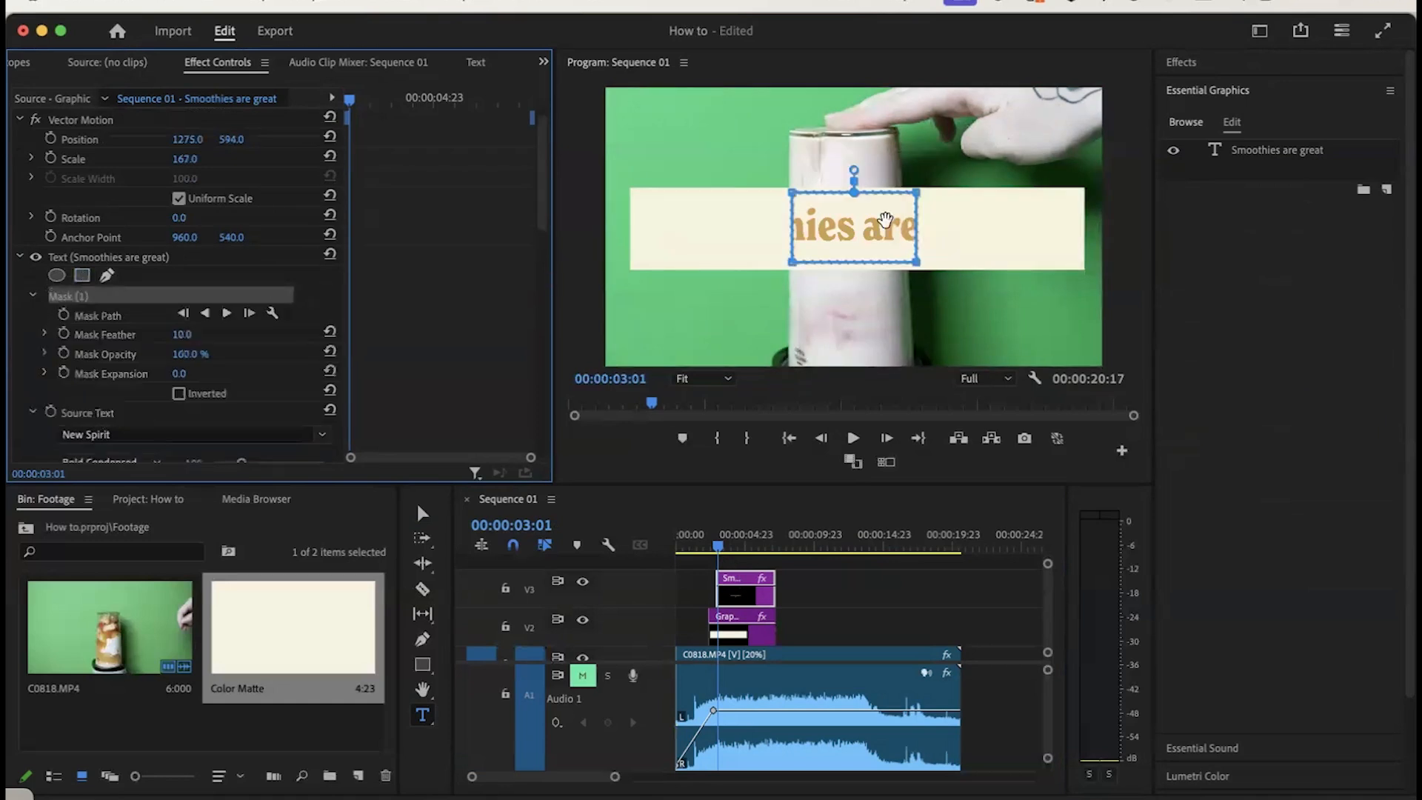
- Stretch the mask's four corners outward so it encloses the entire "Smoothies are great" text within the cream rectangle
{"action": "left_click_drag", "start_coordinate": [794, 194], "coordinate": [656, 195]}
{"action": "left_click_drag", "start_coordinate": [792, 264], "coordinate": [661, 265]}
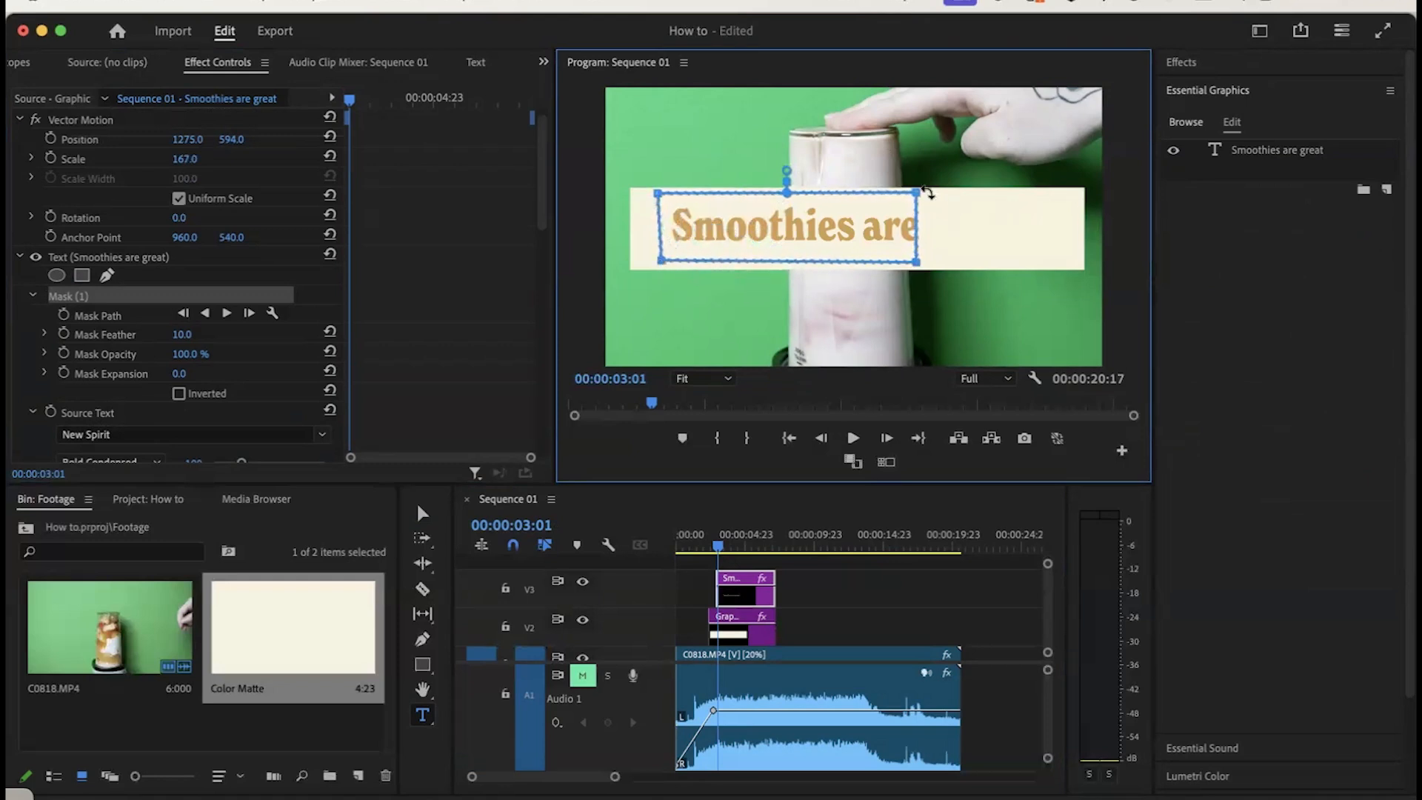
{"action": "left_click_drag", "start_coordinate": [917, 194], "coordinate": [1068, 196]}
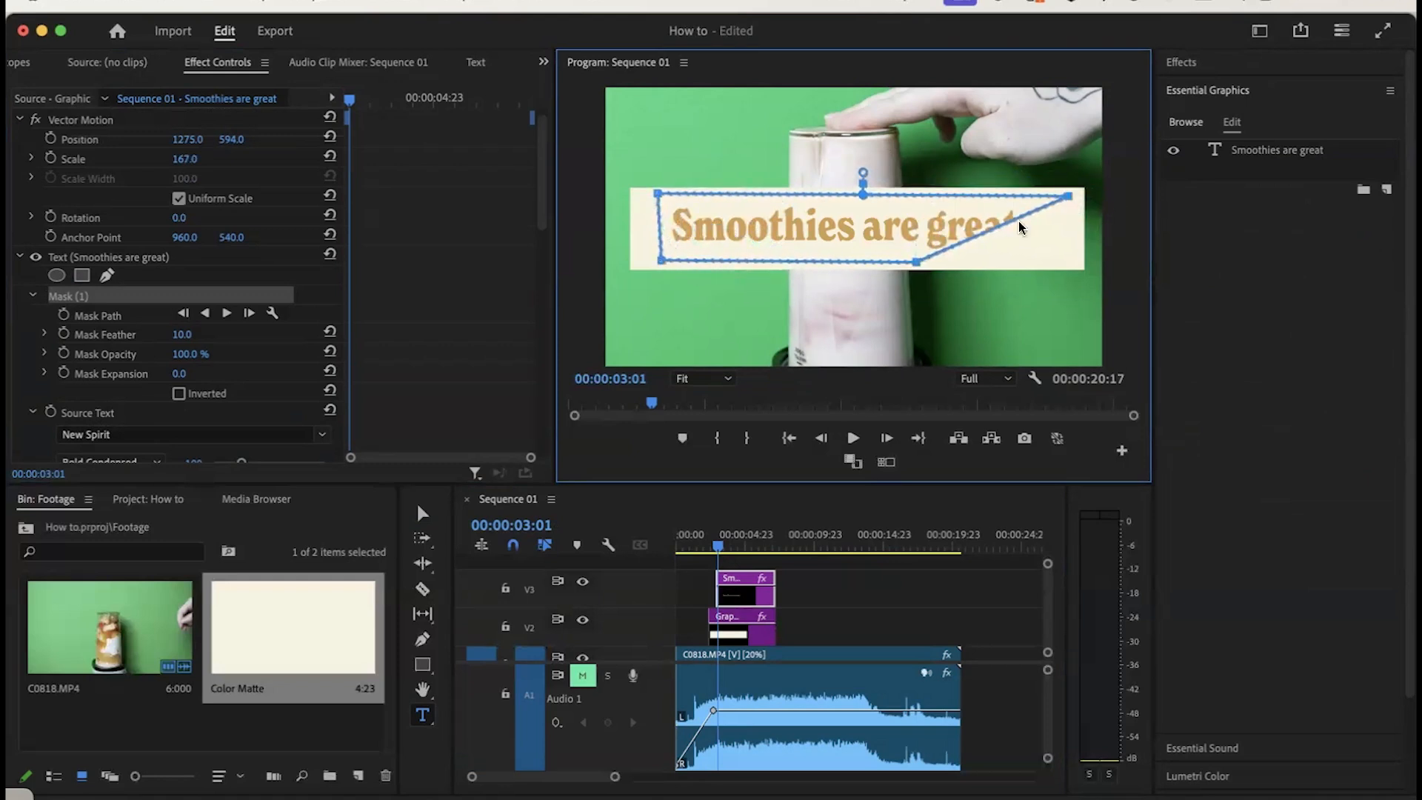
{"action": "left_click_drag", "start_coordinate": [916, 266], "coordinate": [1062, 261]}
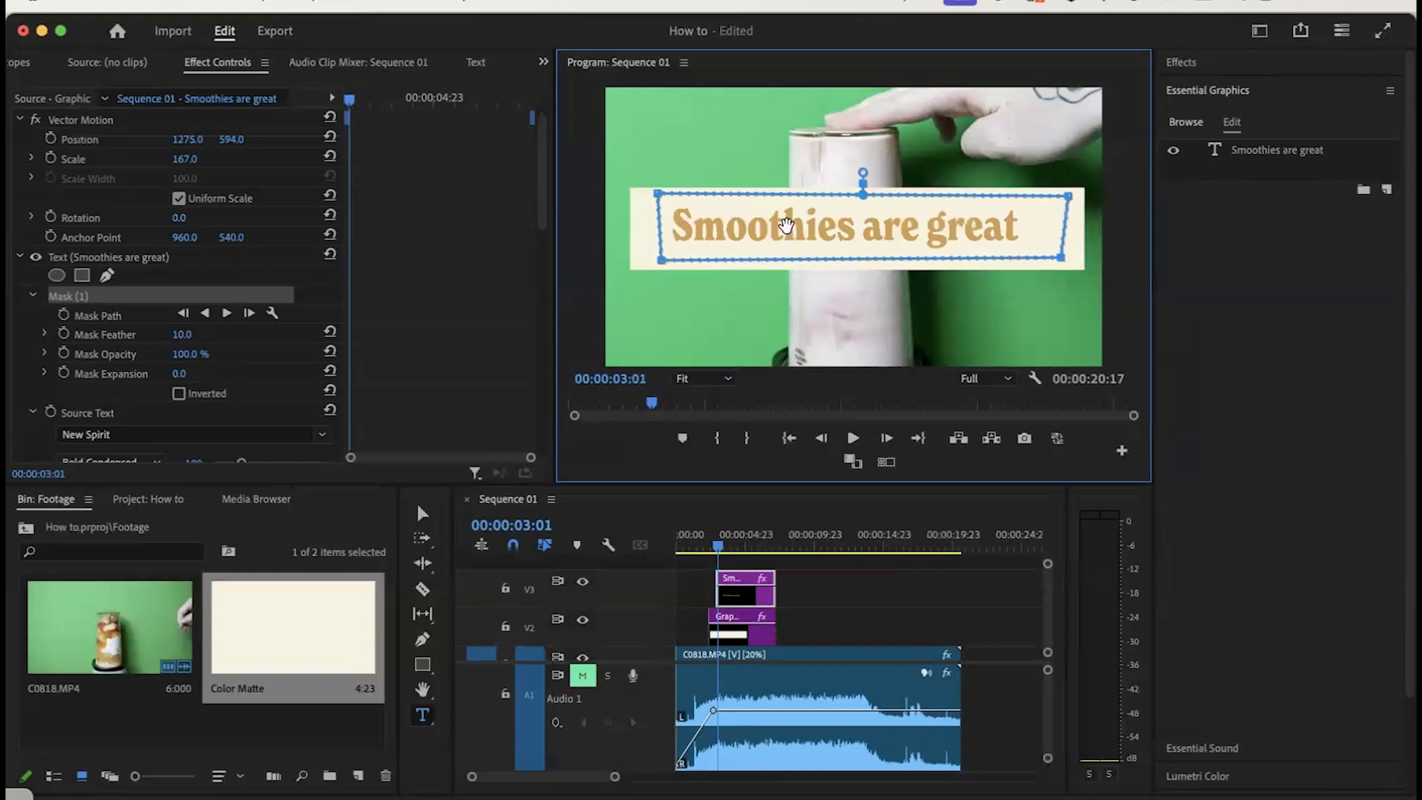
- Start Mask Path keyframing for the "Smoothies are great" text mask with a keyframe at 00:00:03:10
{"action": "left_click", "coordinate": [373, 99]}
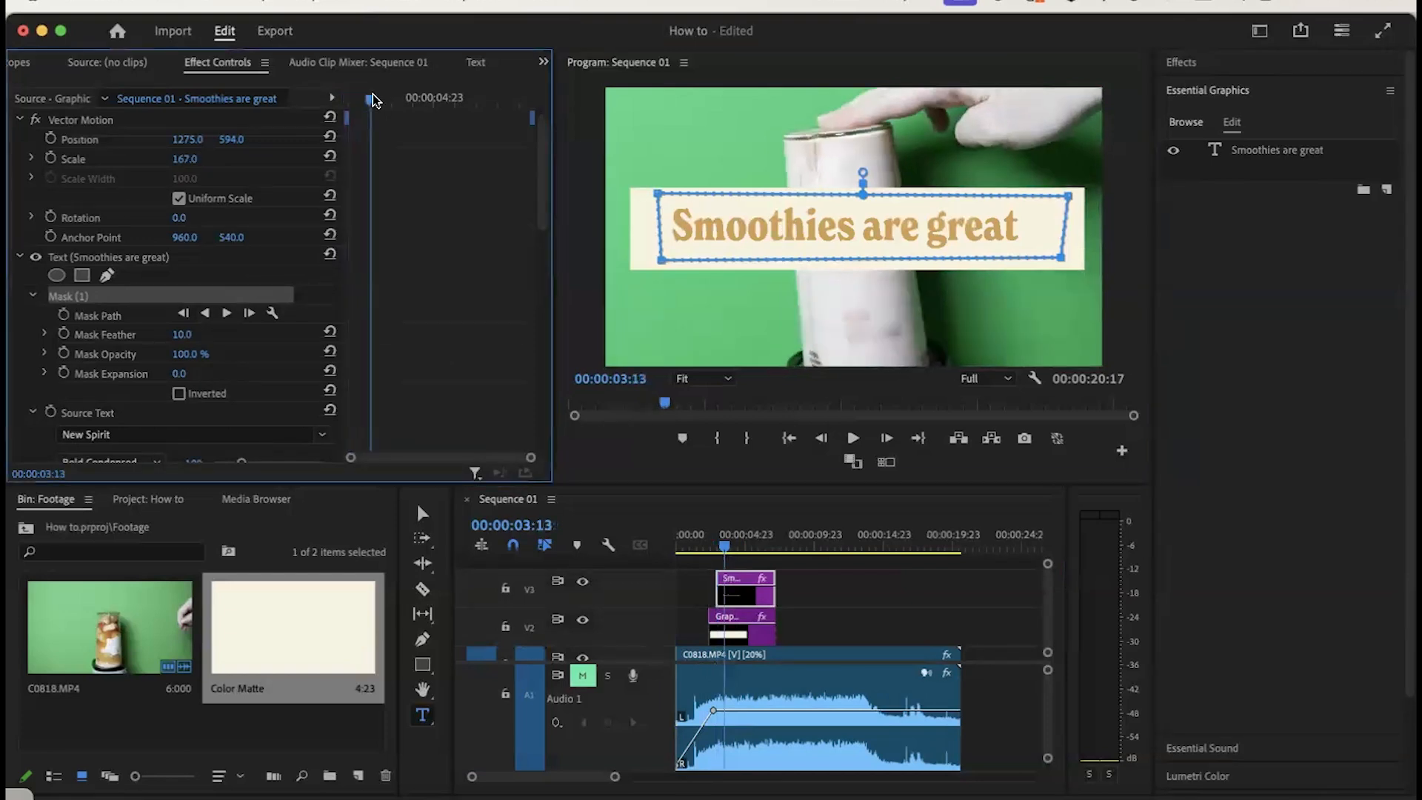
{"action": "left_click_drag", "start_coordinate": [372, 99], "coordinate": [366, 98]}
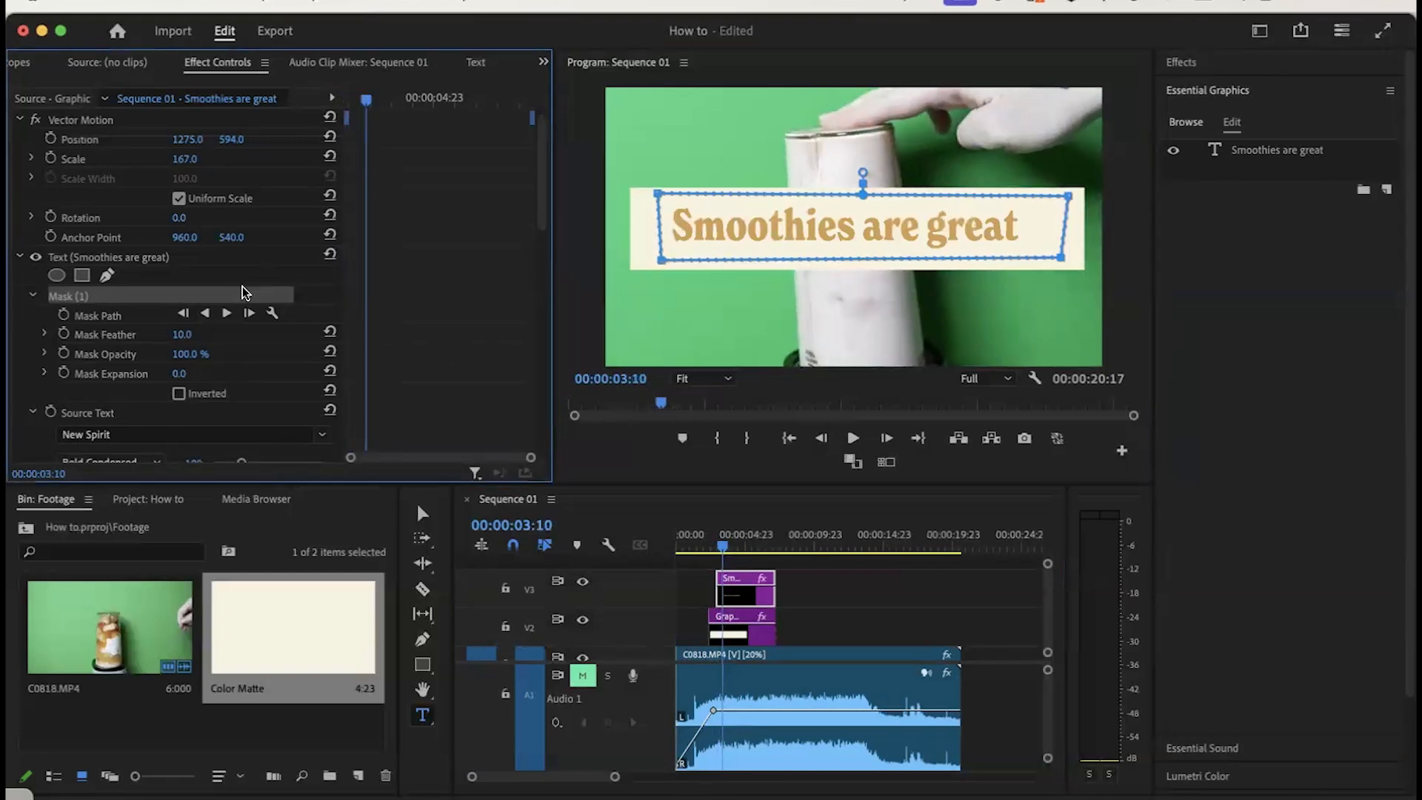
{"action": "left_click", "coordinate": [65, 316]}
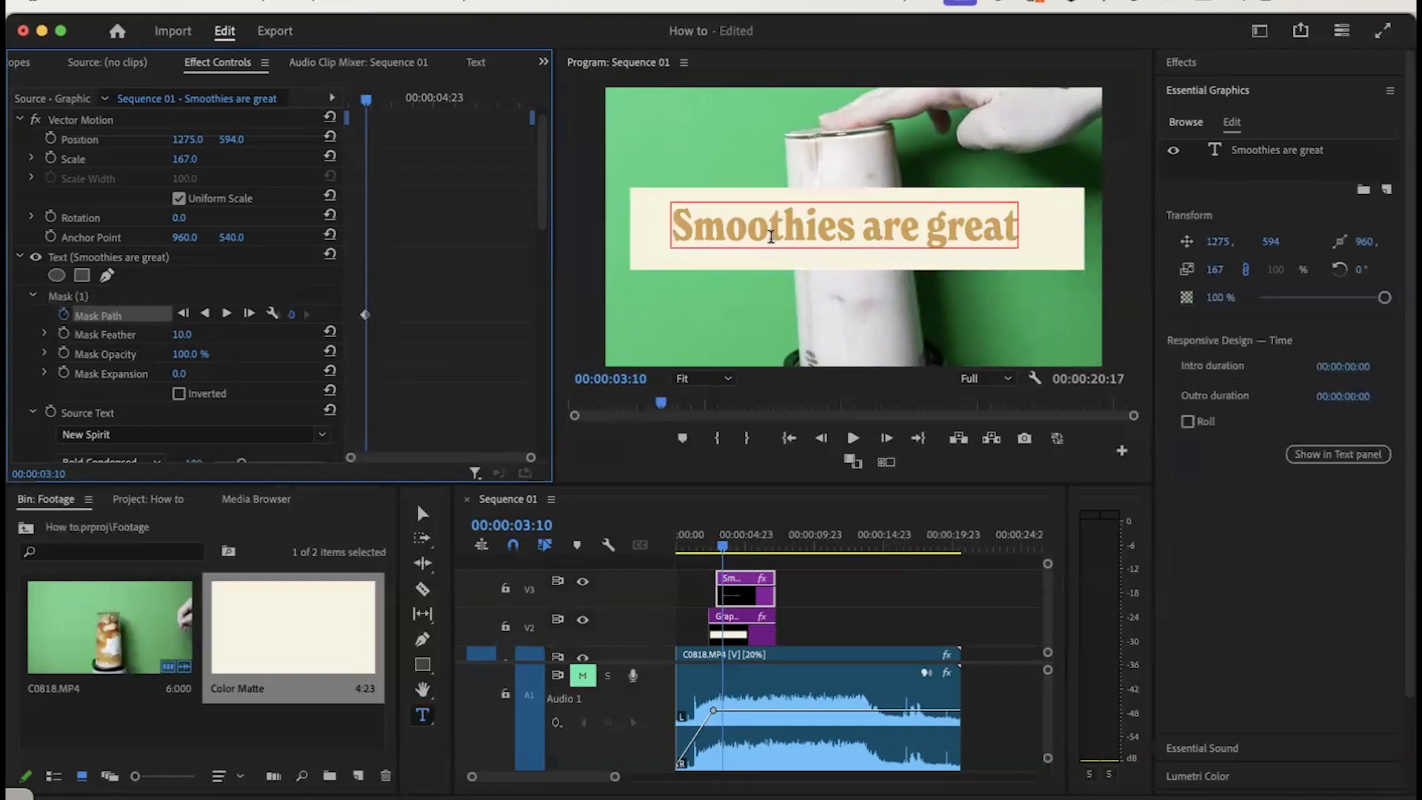
- At 00:00:03:00, move the whole text mask horizontally to the left of the text, keyframing a position that hides "Smoothies are great"
{"action": "left_click", "coordinate": [77, 297]}
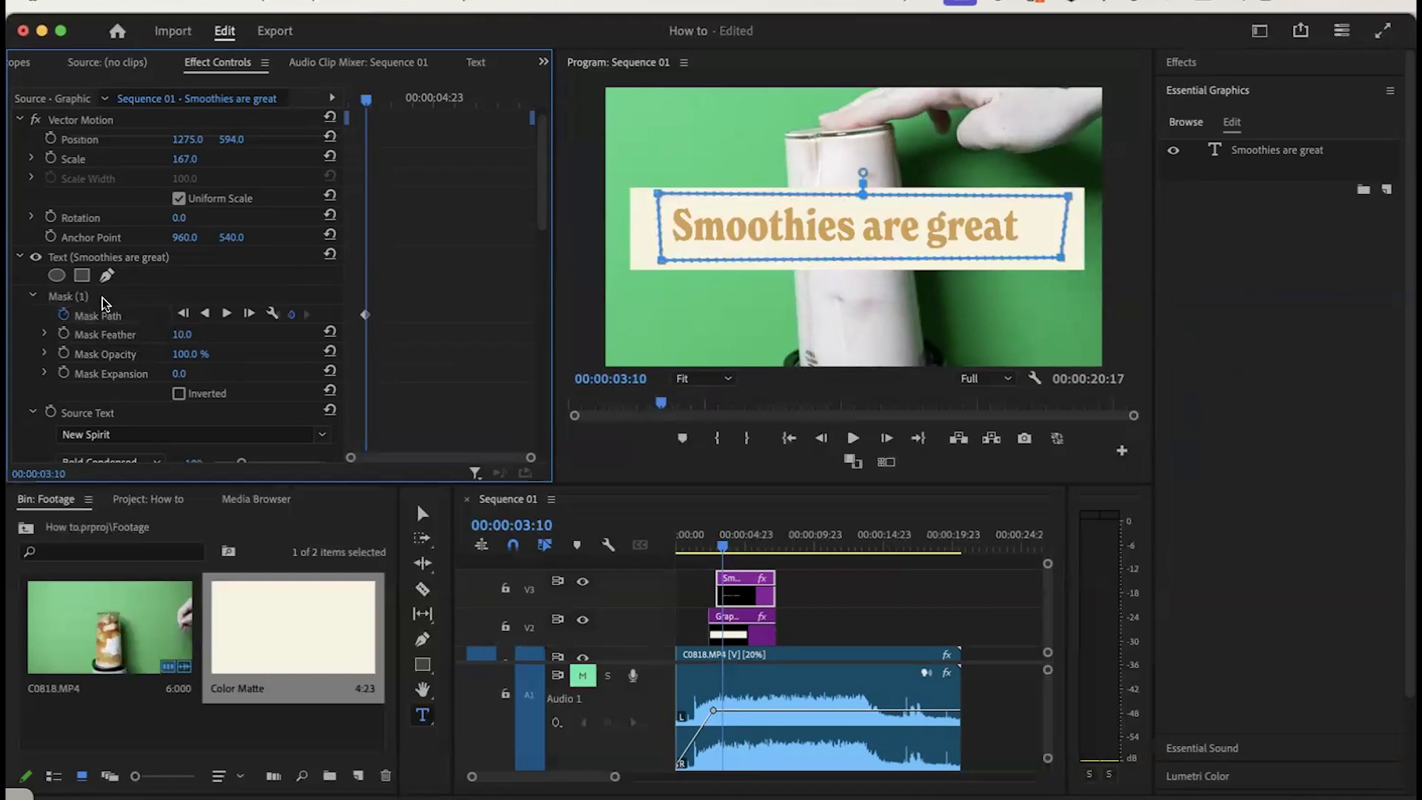
{"action": "left_click", "coordinate": [908, 220]}
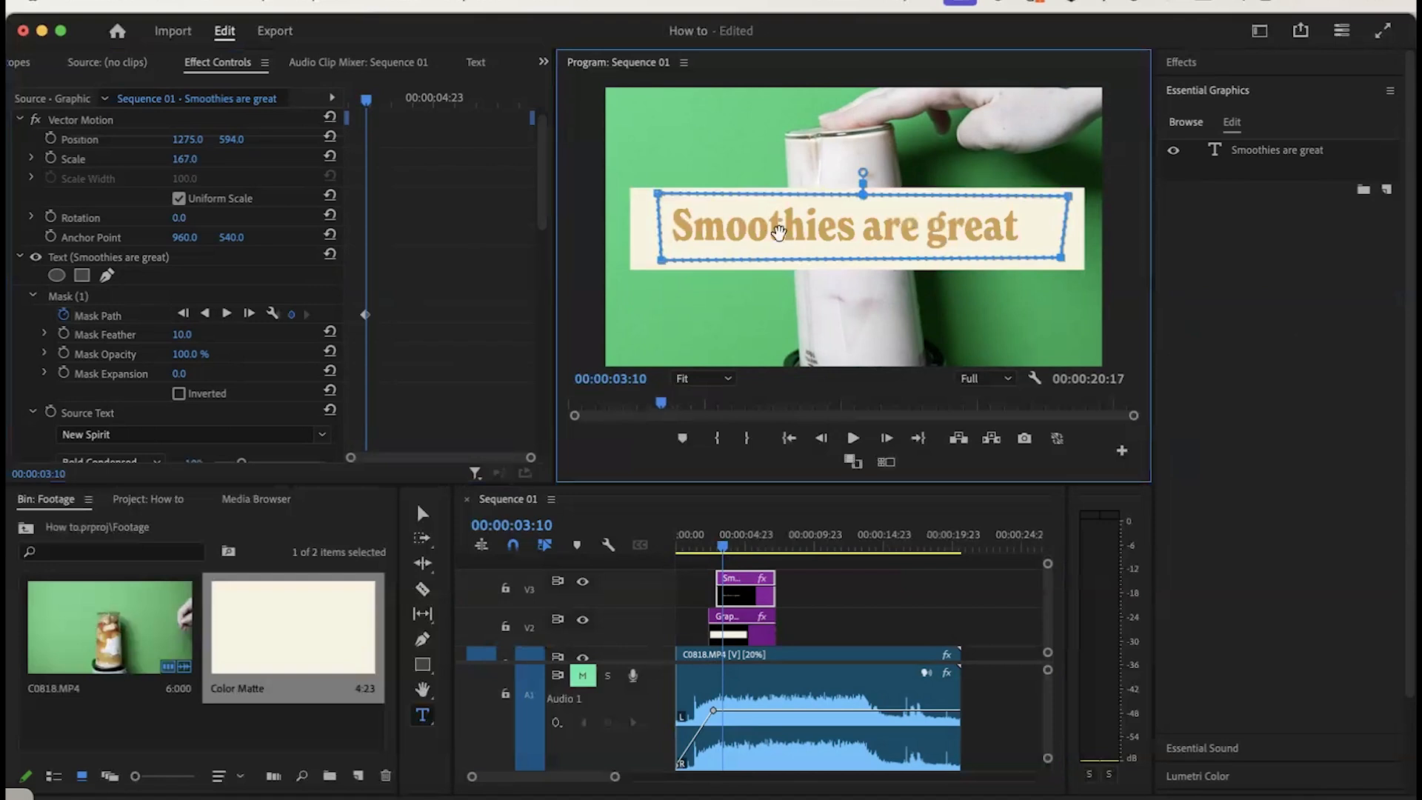
{"action": "left_click_drag", "start_coordinate": [365, 99], "coordinate": [351, 102]}
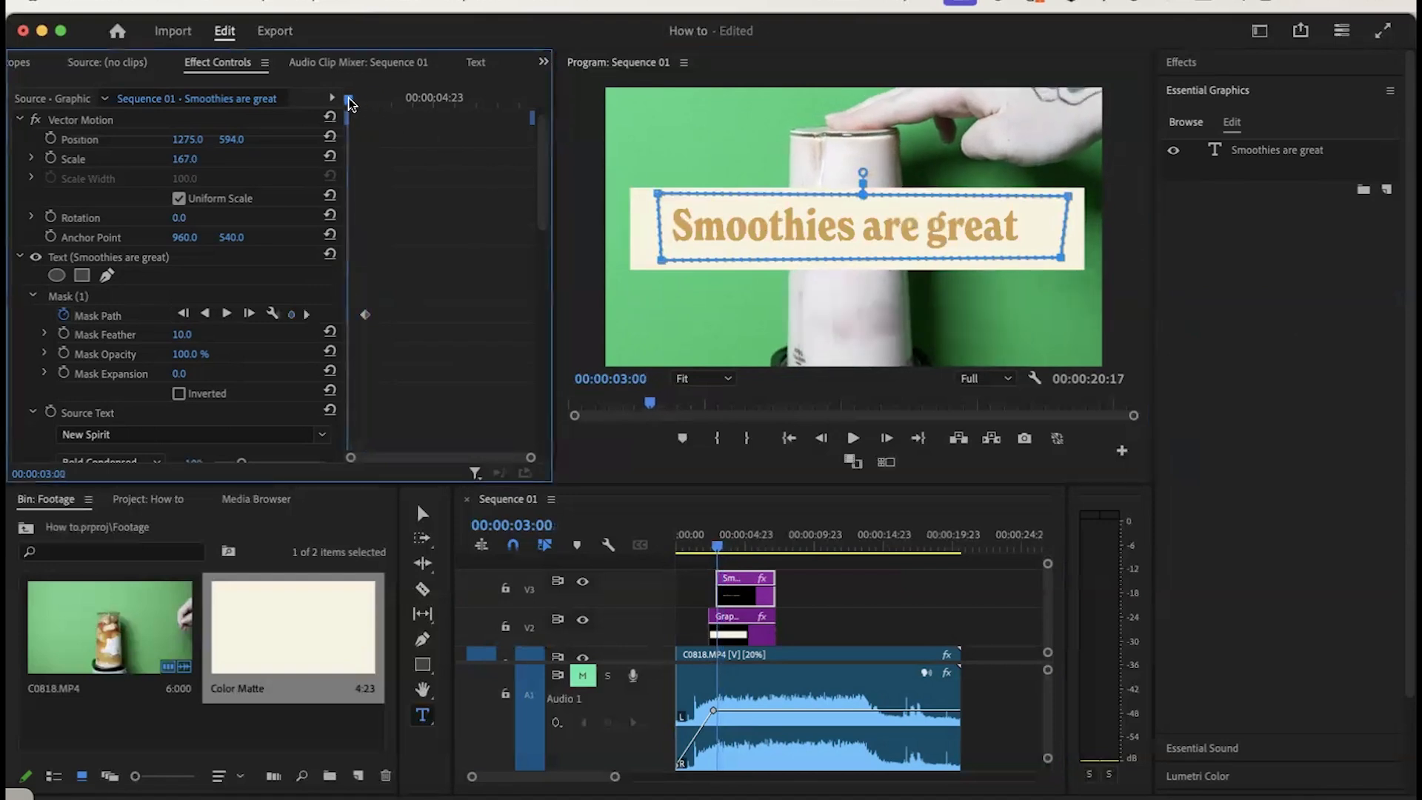
{"action": "left_click_drag", "start_coordinate": [947, 234], "coordinate": [537, 238]}
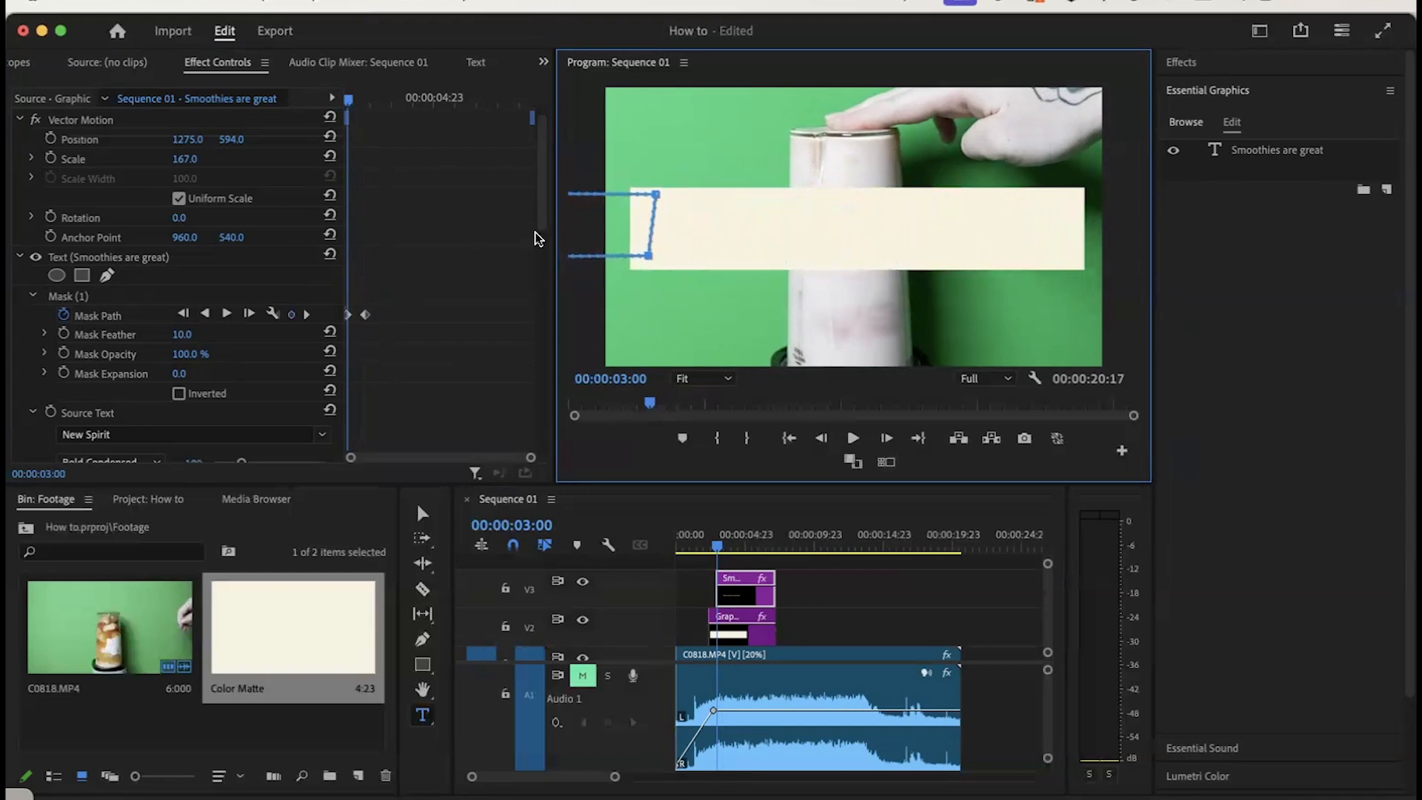
- Play back the title from its start to check the text's mask reveal across the cream rectangle
{"action": "key", "text": "space"}
{"action": "key", "text": "space"}
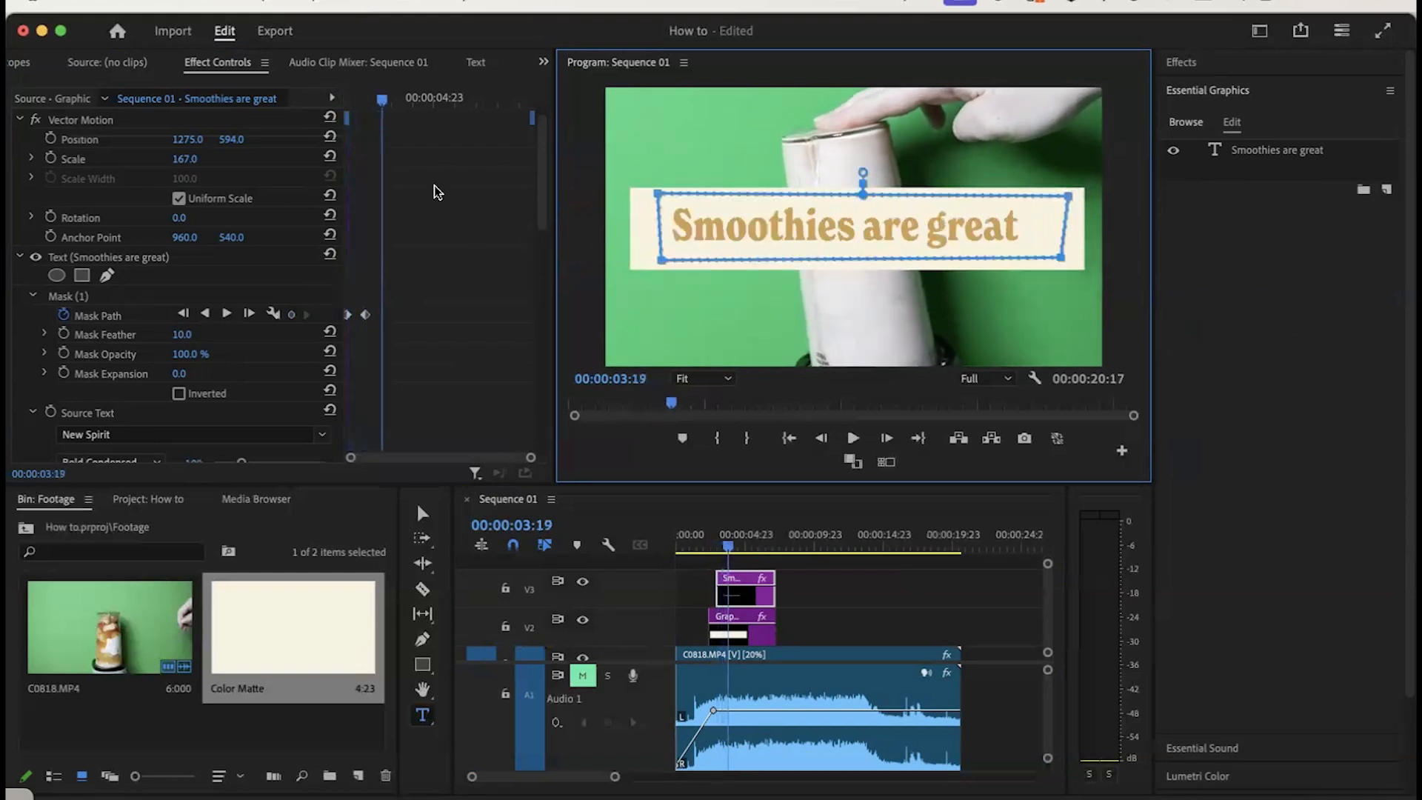
{"action": "left_click_drag", "start_coordinate": [379, 100], "coordinate": [336, 98]}
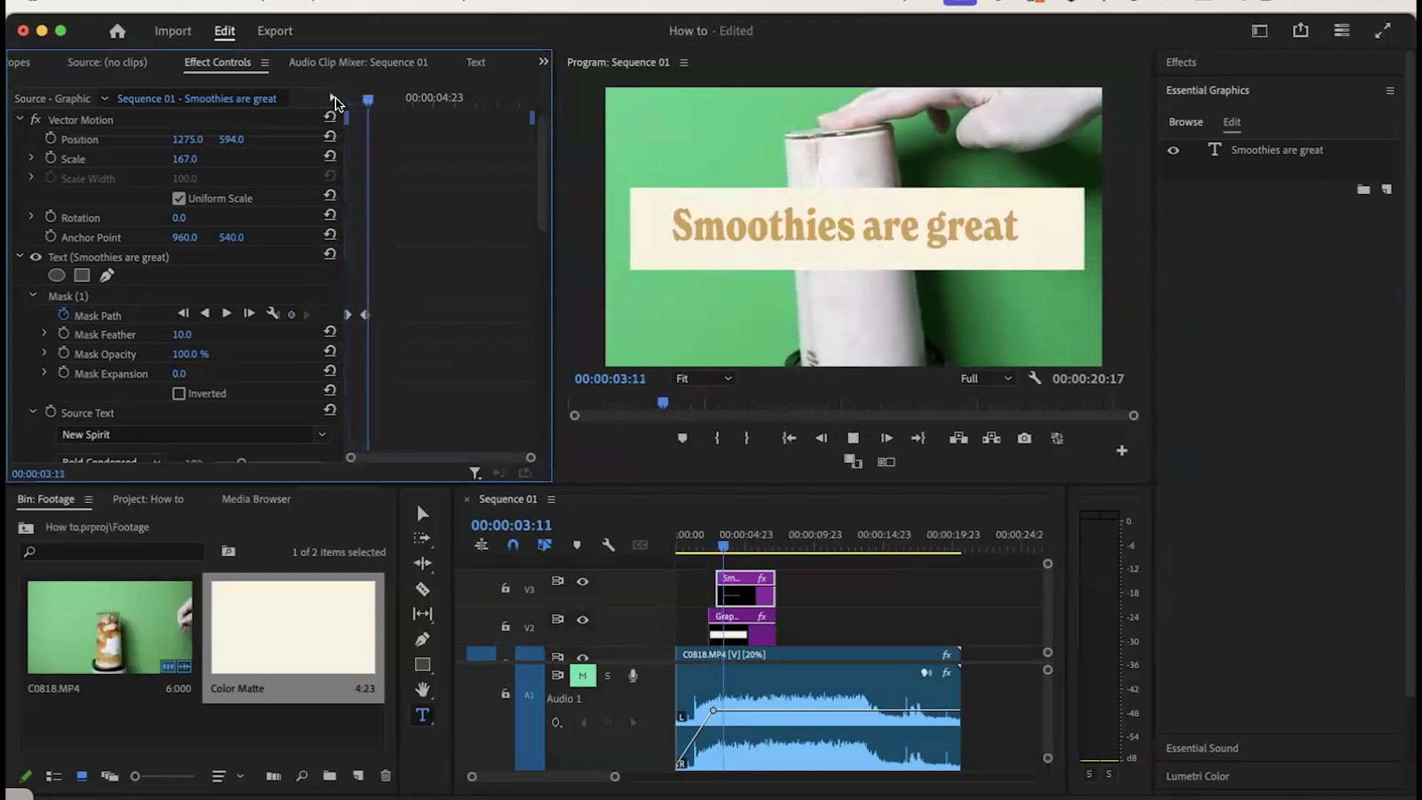
{"action": "key", "text": "space"}
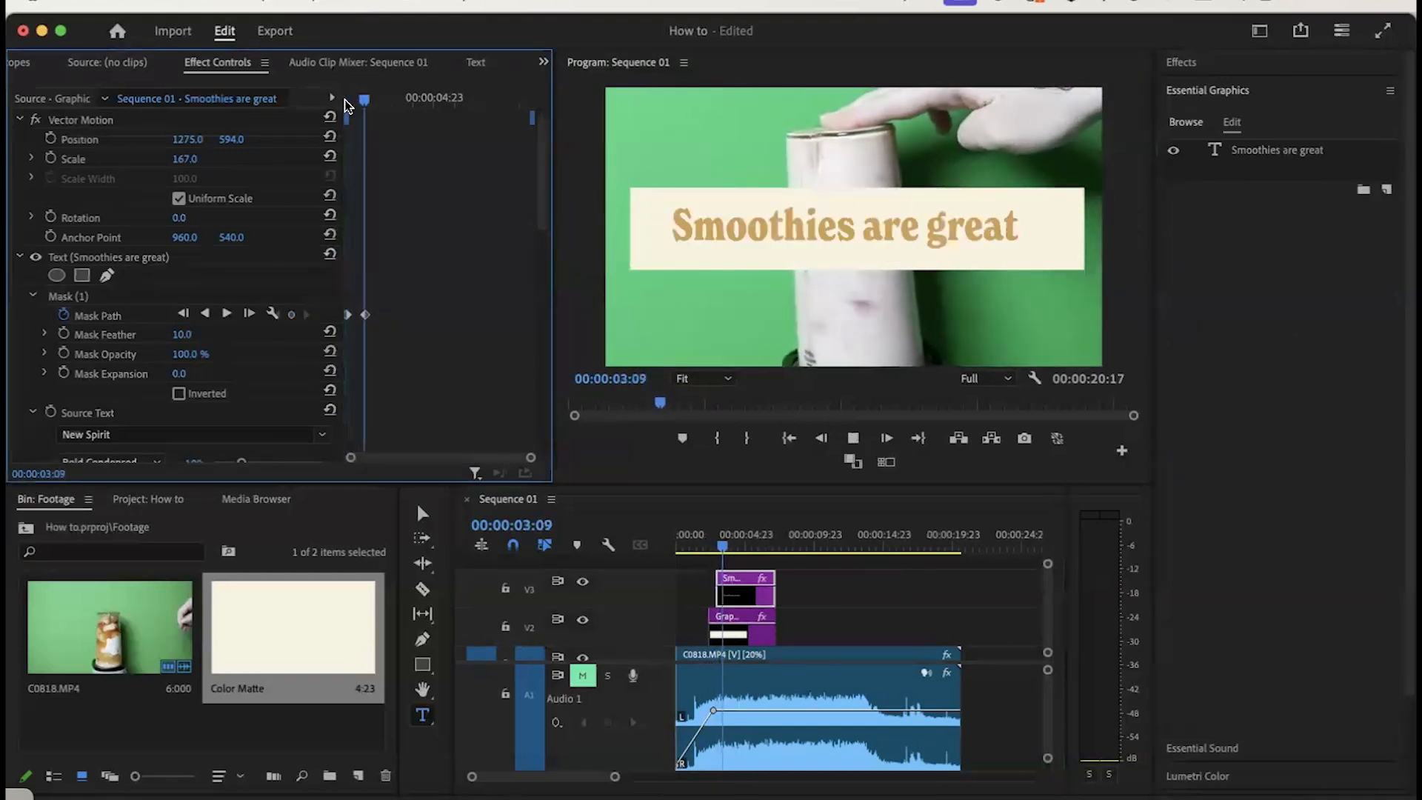
{"action": "key", "text": "space"}
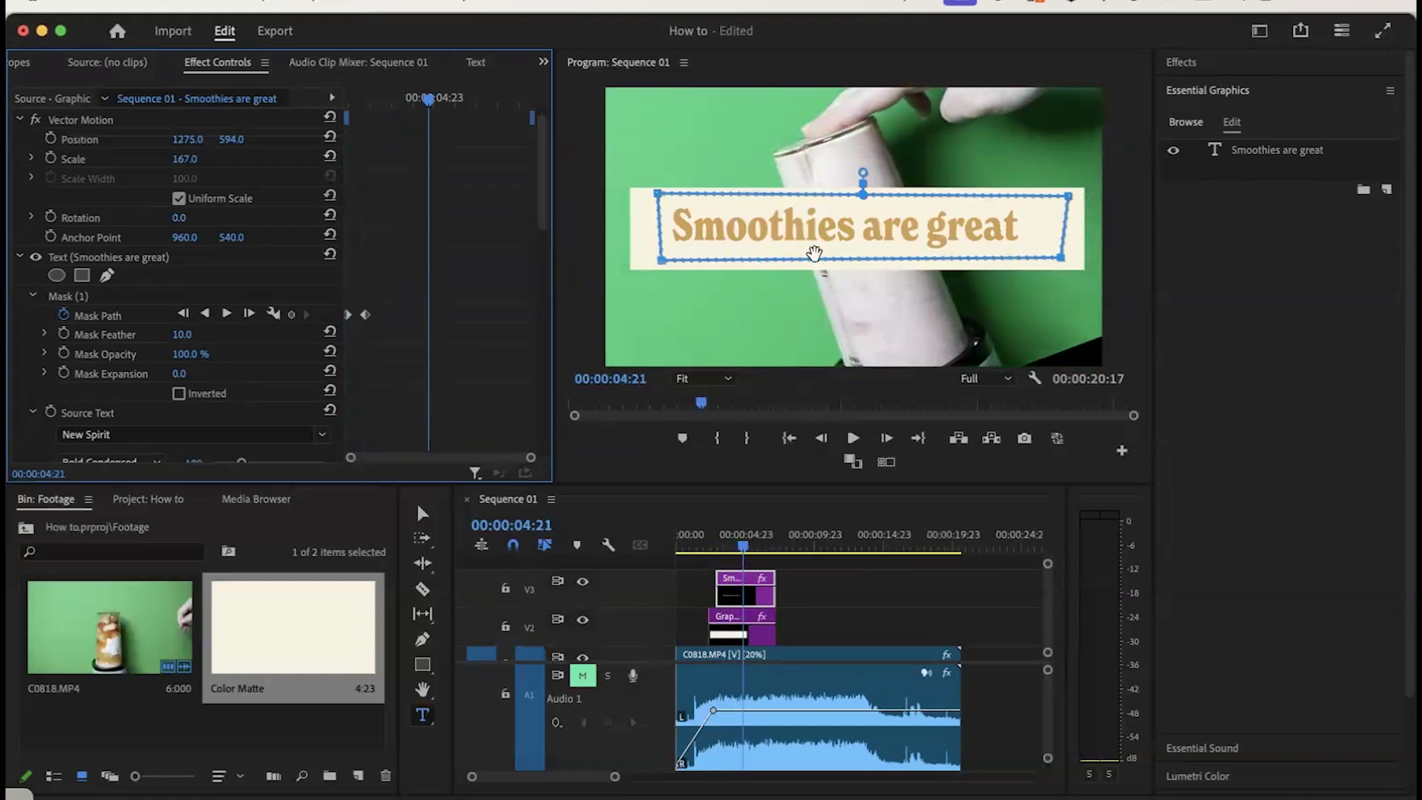
- Display the available video effects and look over the text clip's motion, mask and source text properties
{"action": "left_click", "coordinate": [644, 249]}
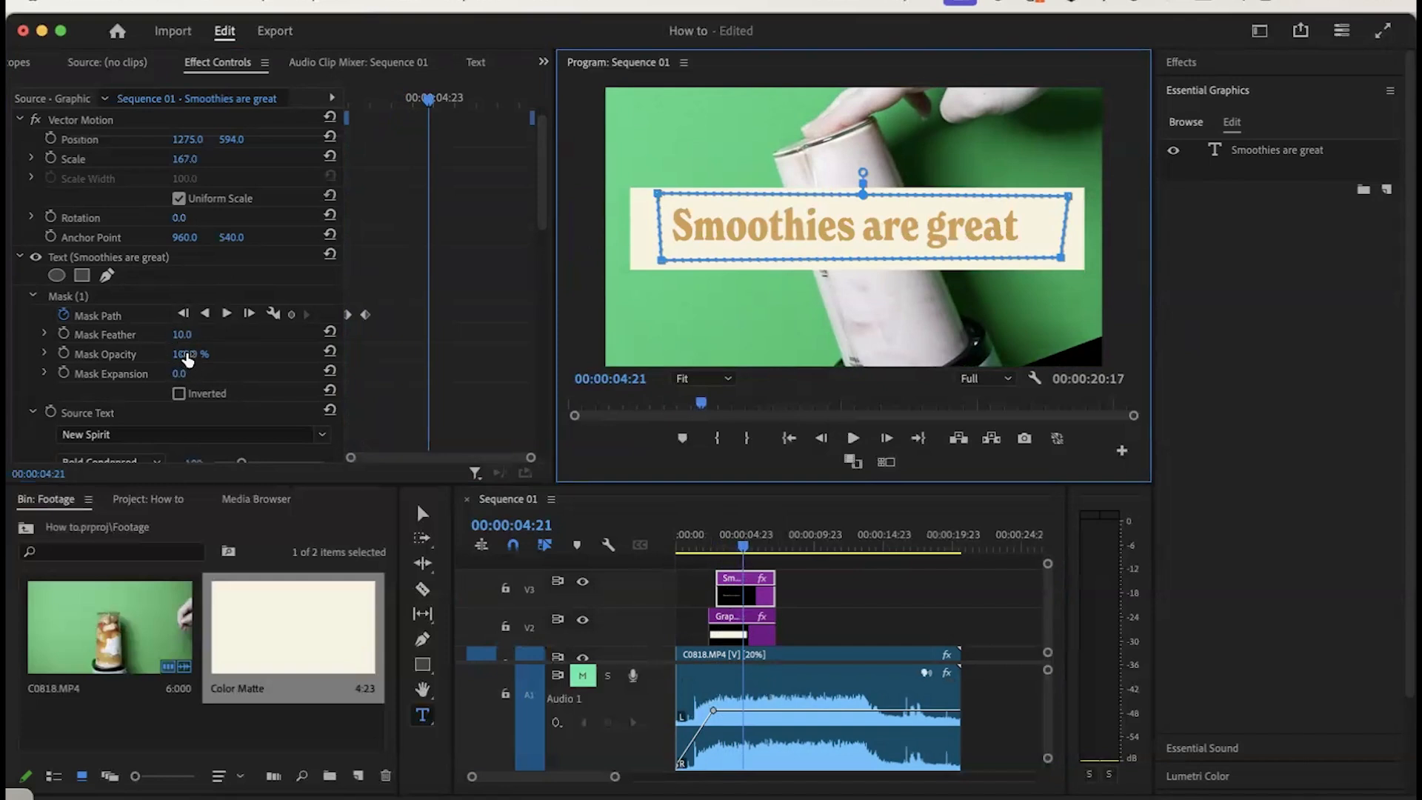
{"action": "scroll", "coordinate": [246, 361], "scroll_direction": "down", "scroll_amount": 5}
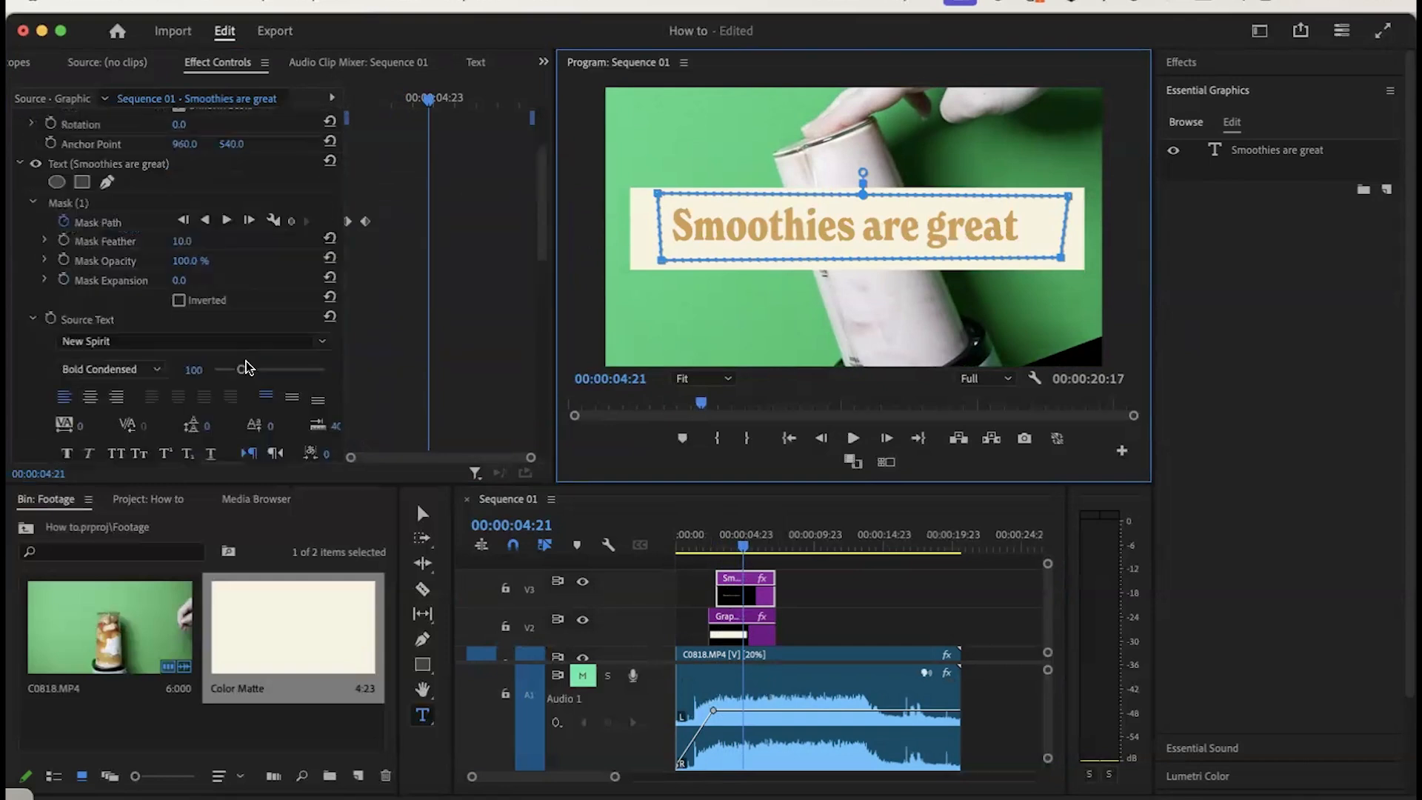
{"action": "scroll", "coordinate": [246, 361], "scroll_direction": "up", "scroll_amount": 6}
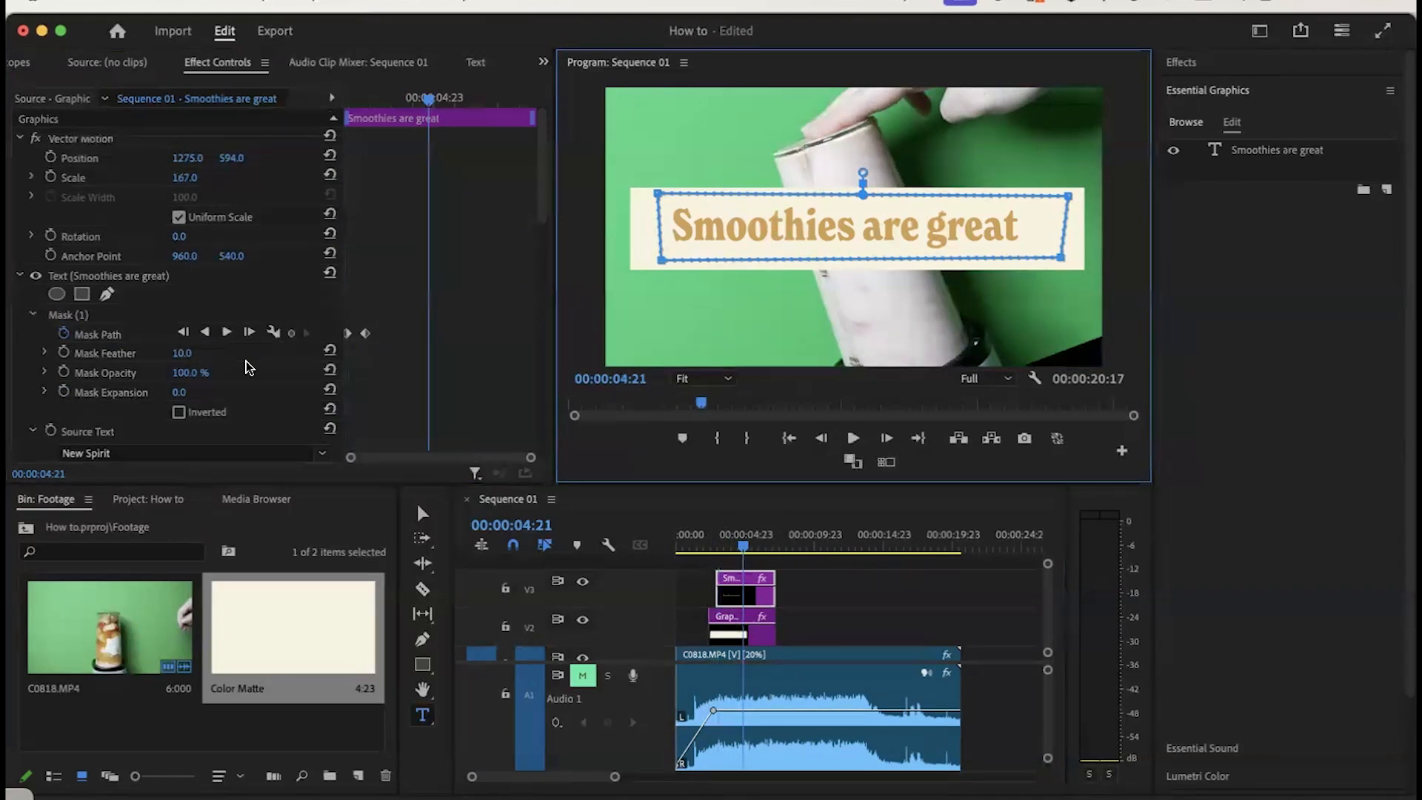
{"action": "left_click", "coordinate": [1212, 64]}
{"action": "left_click_drag", "start_coordinate": [1262, 543], "coordinate": [959, 264]}
{"action": "left_click", "coordinate": [179, 217]}
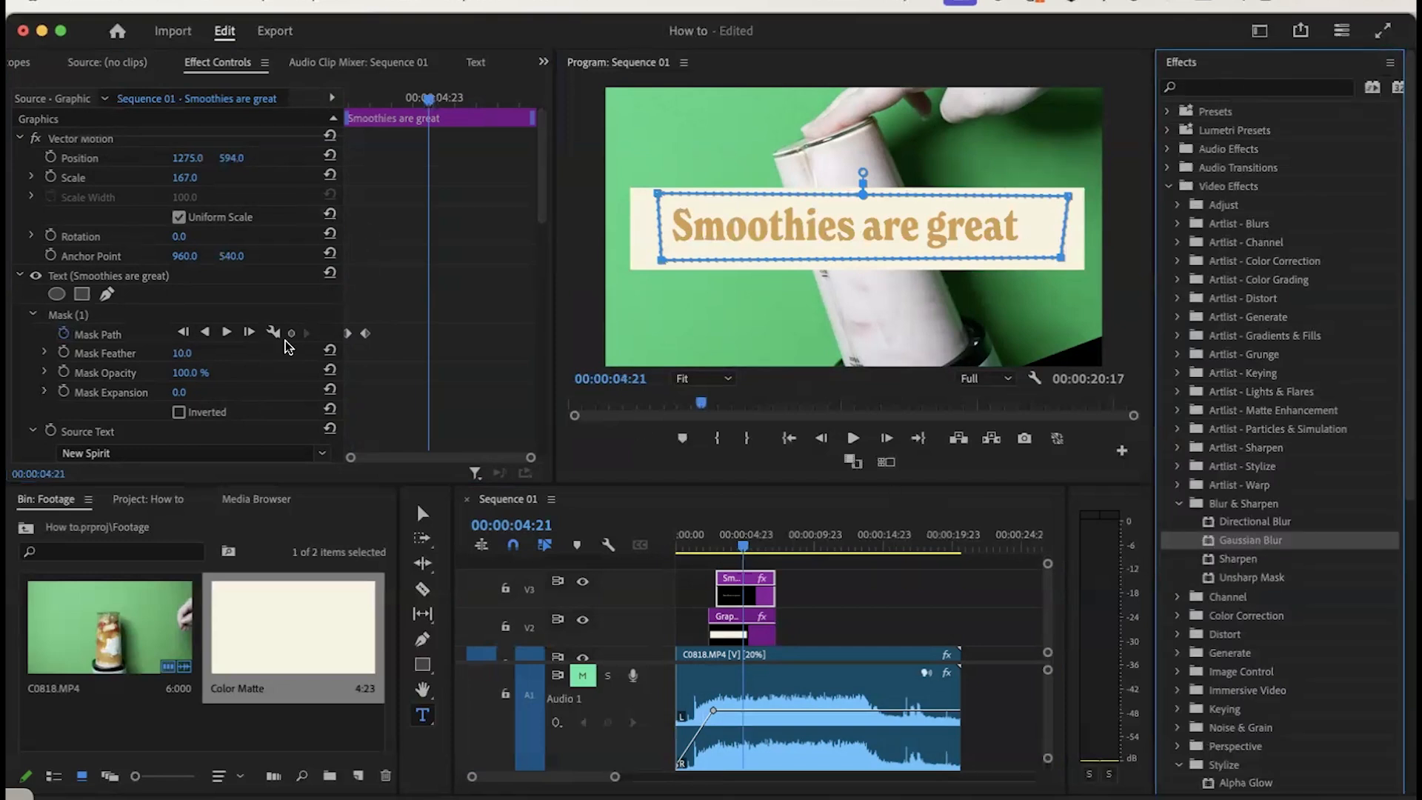
{"action": "scroll", "coordinate": [331, 378], "scroll_direction": "down", "scroll_amount": 10}
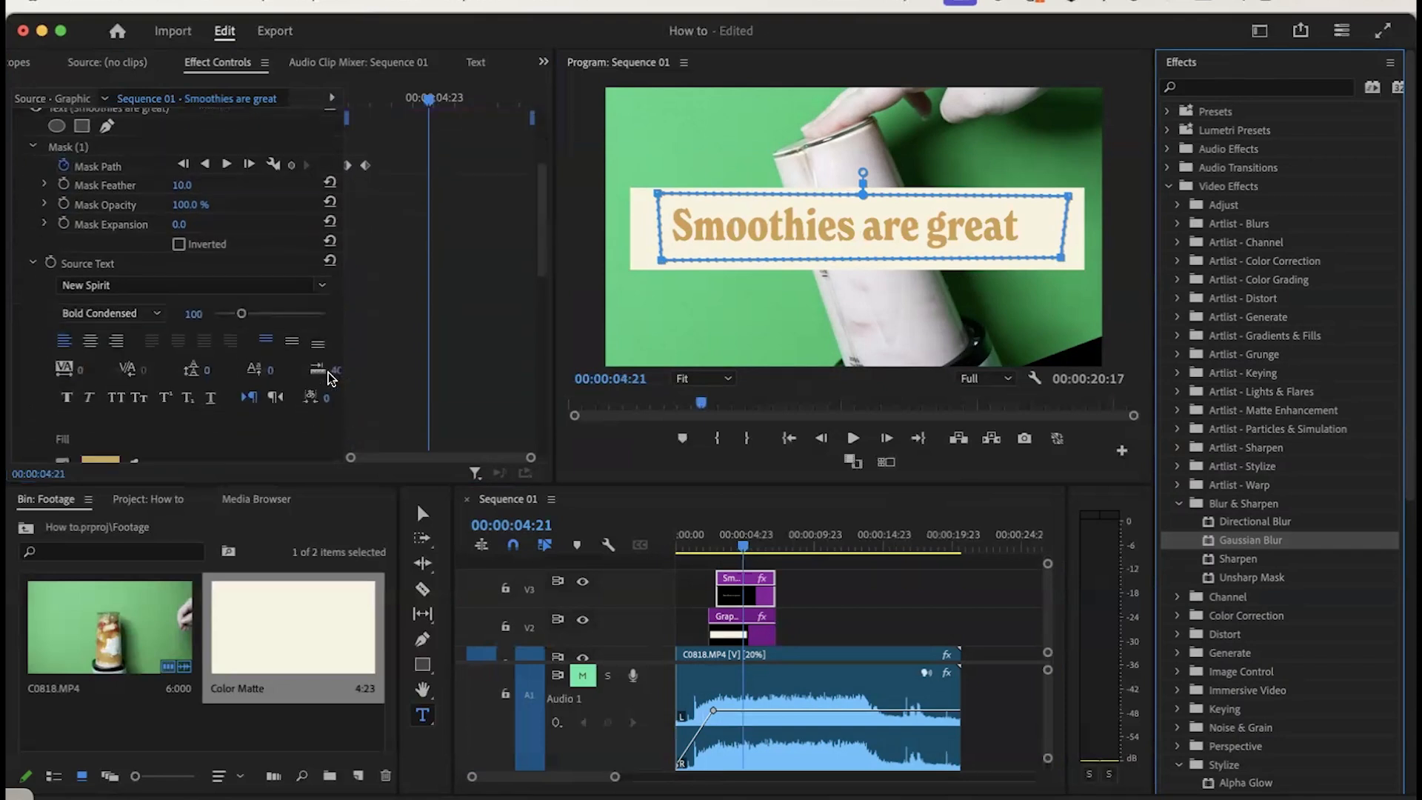
{"action": "scroll", "coordinate": [331, 378], "scroll_direction": "up", "scroll_amount": 10}
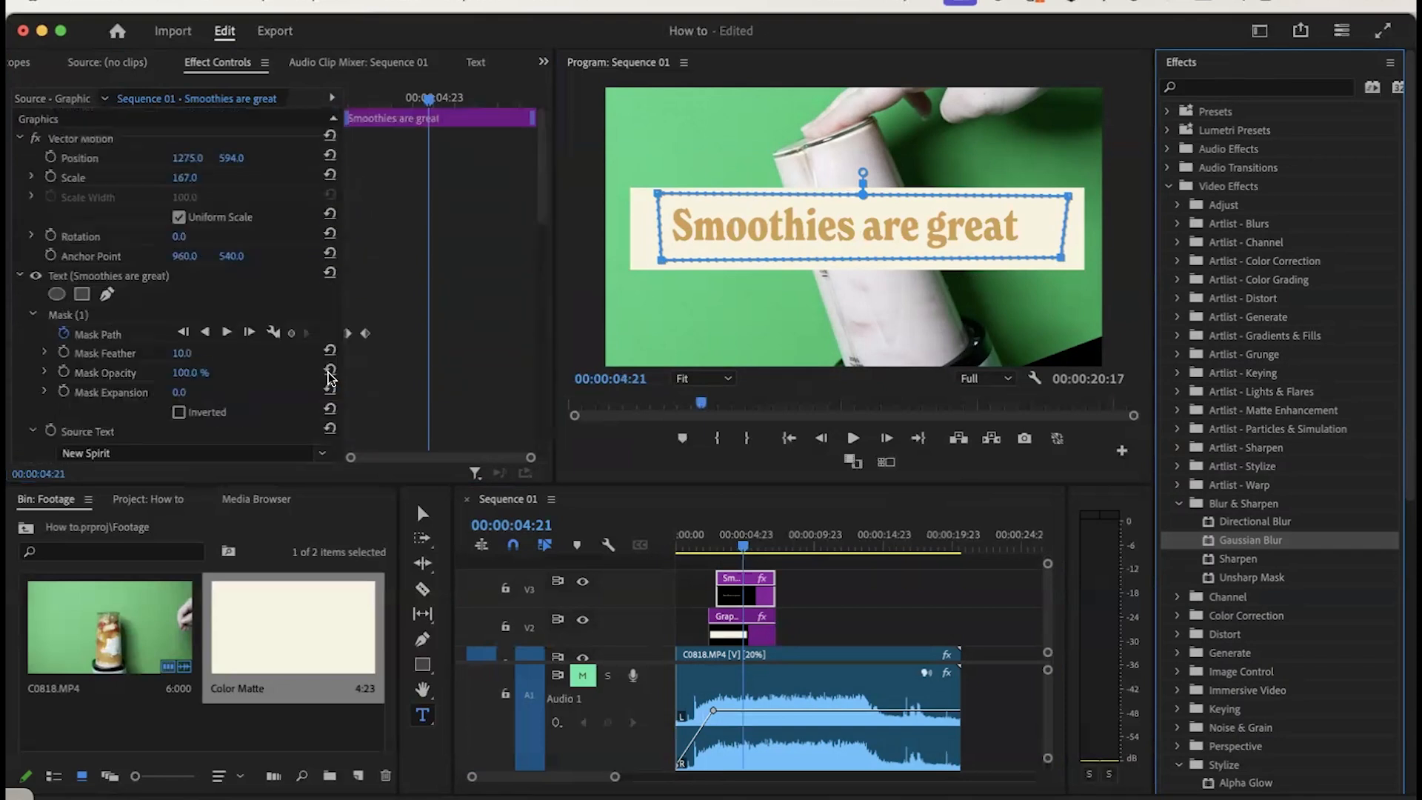